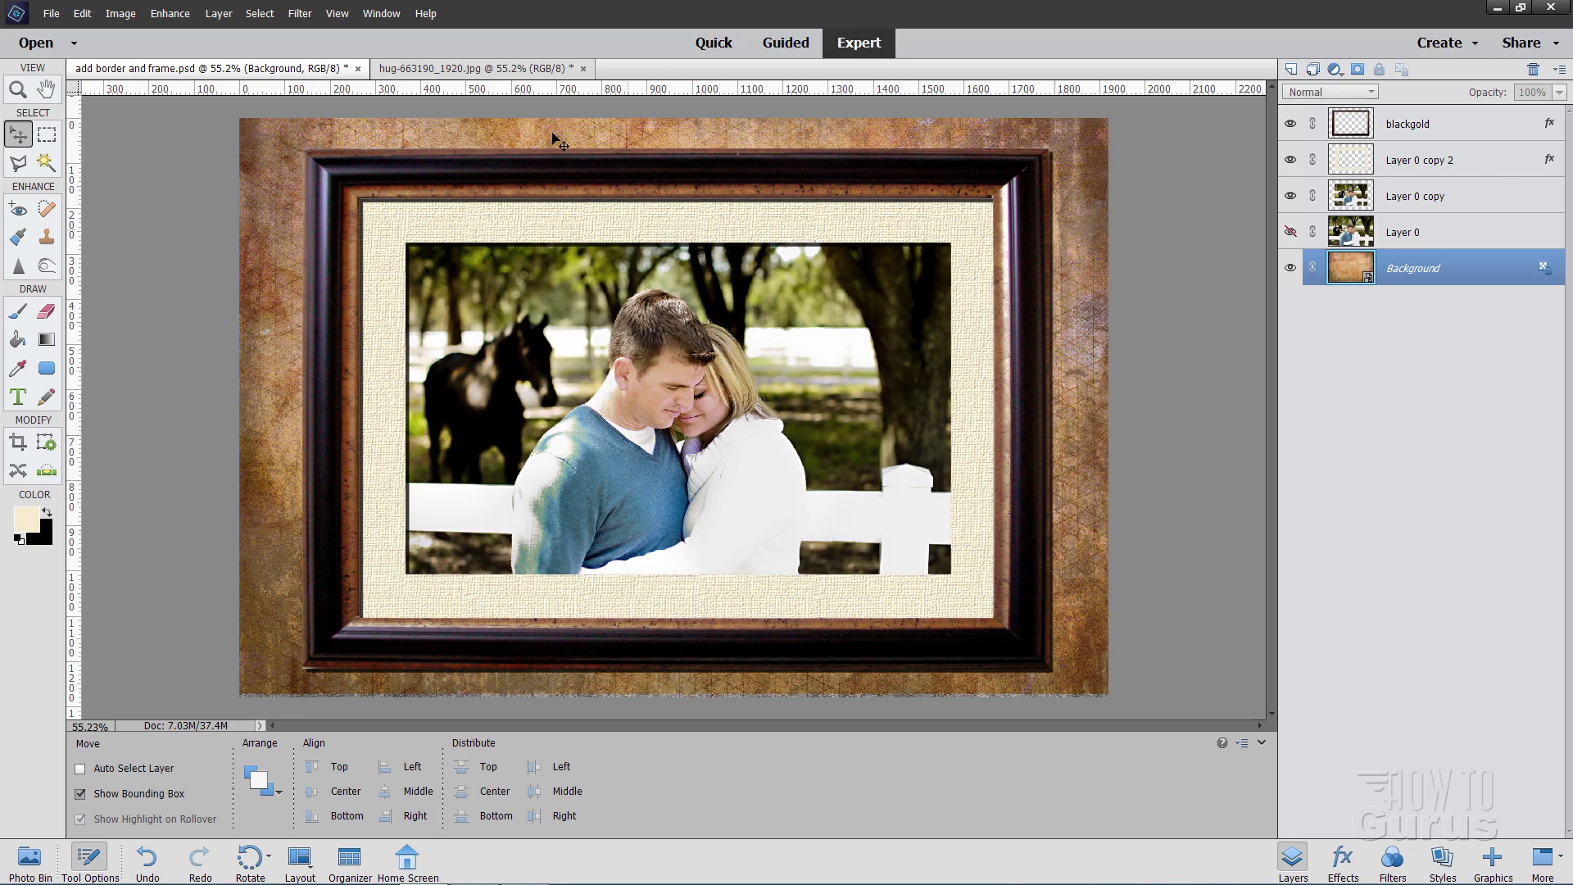
- Close the finished framed example document without saving it
left_click(477, 69)
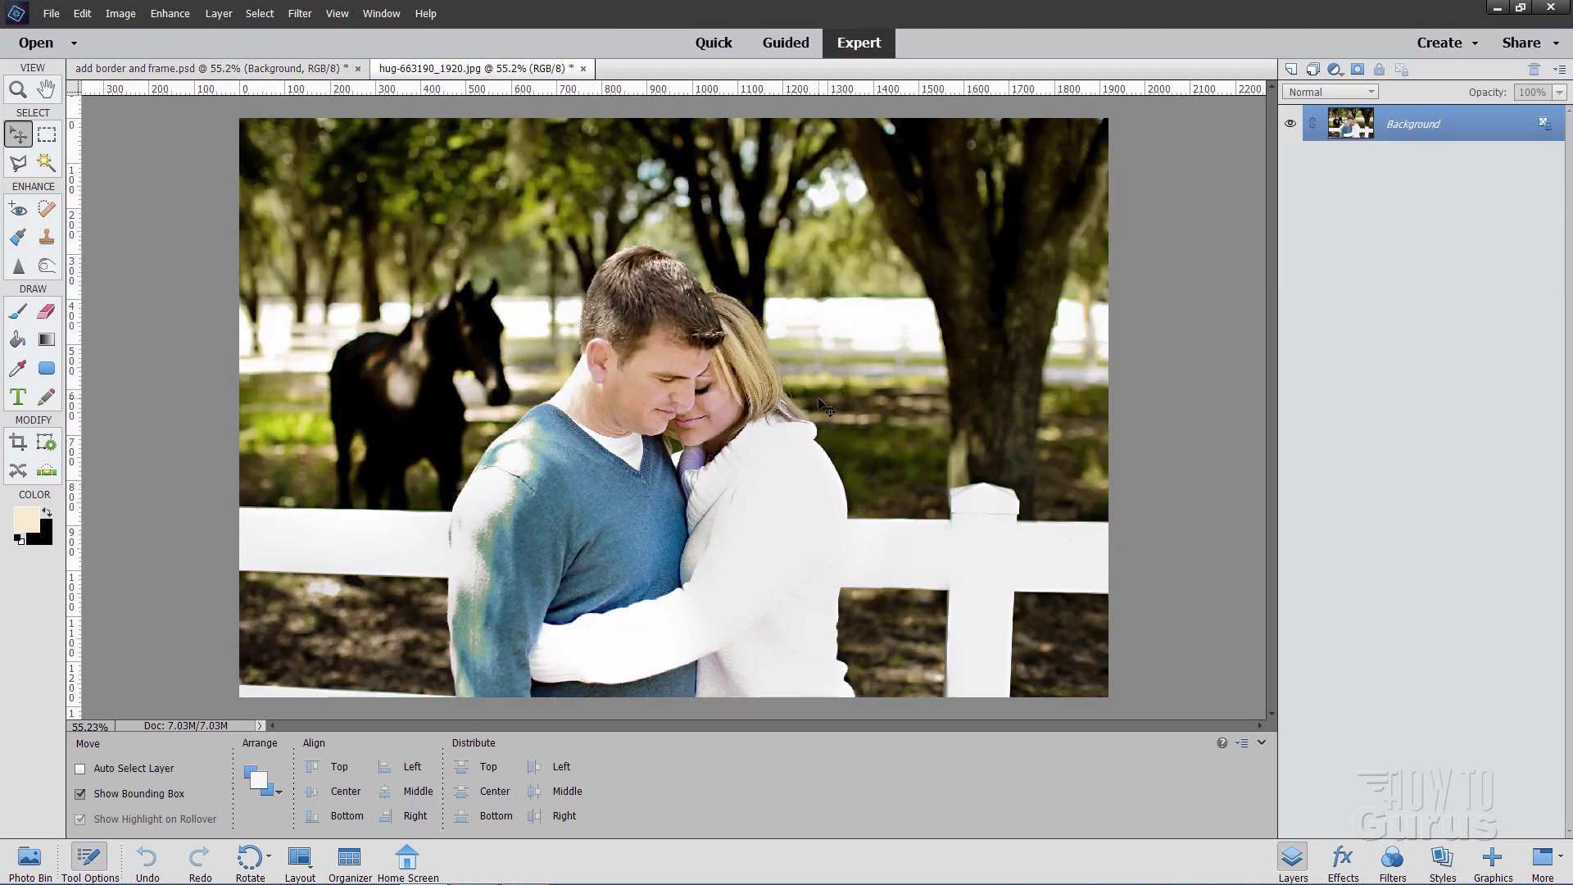
left_click(358, 68)
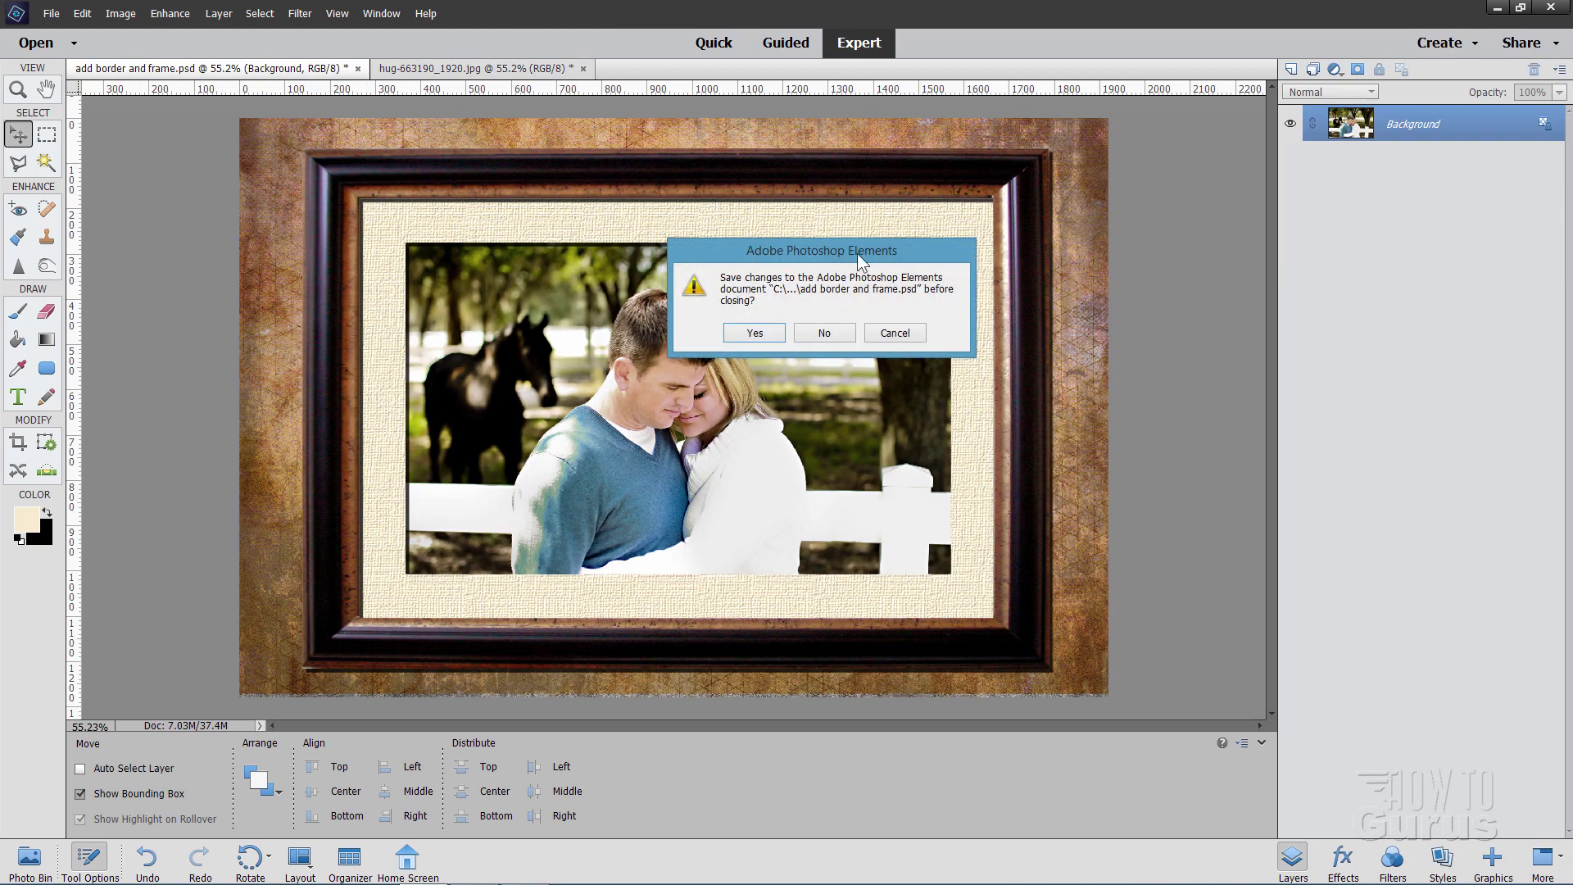
left_click(796, 335)
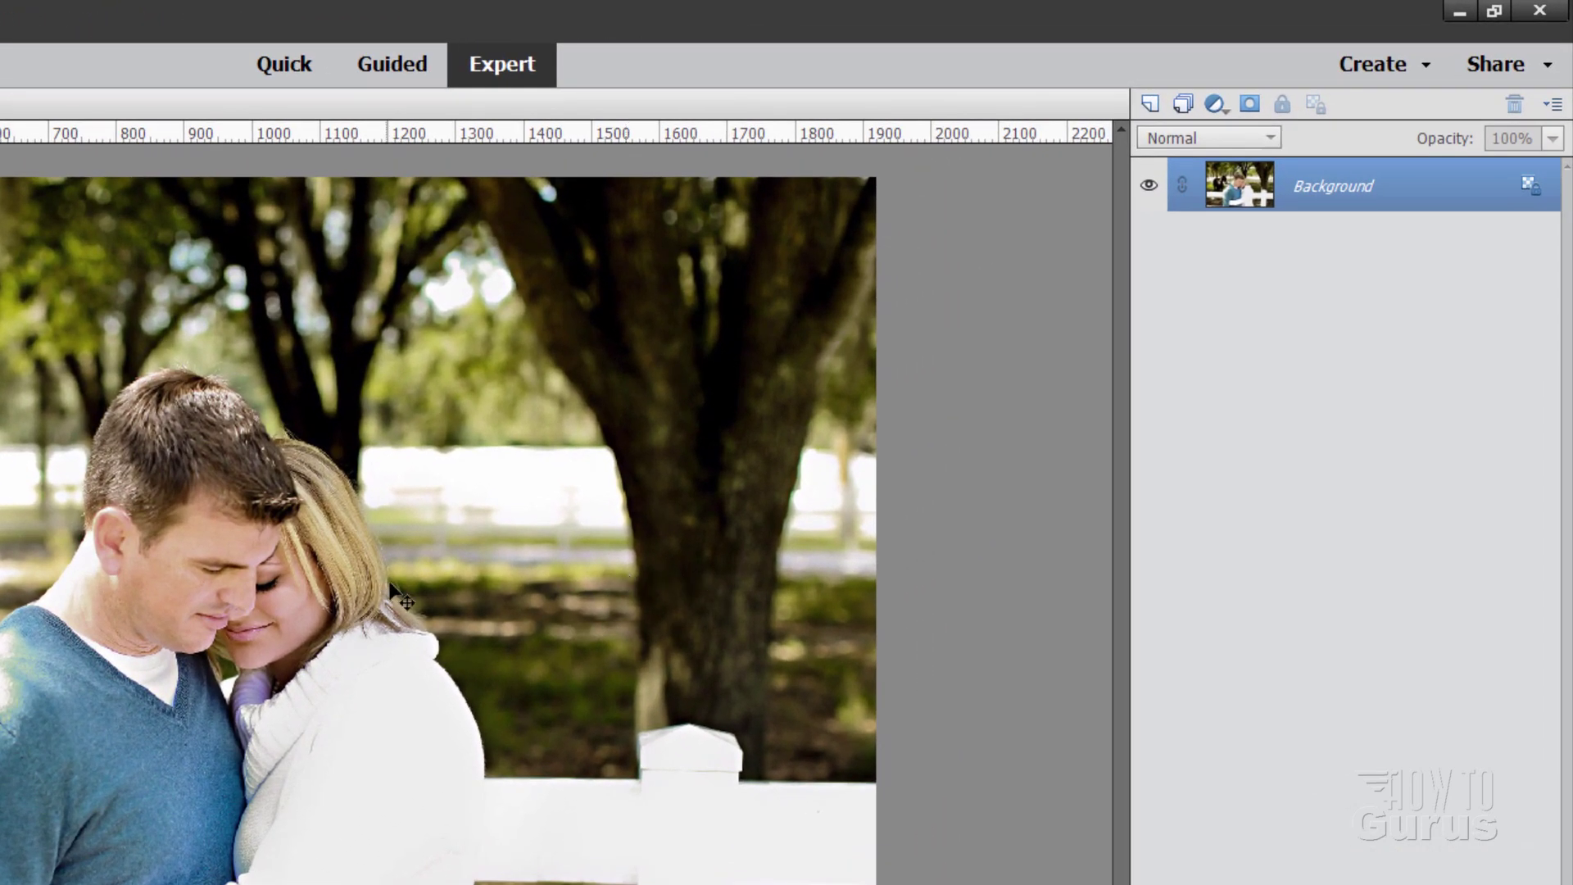
- Duplicate the Background layer twice, making Background copy and Background copy 2
right_click(1322, 199)
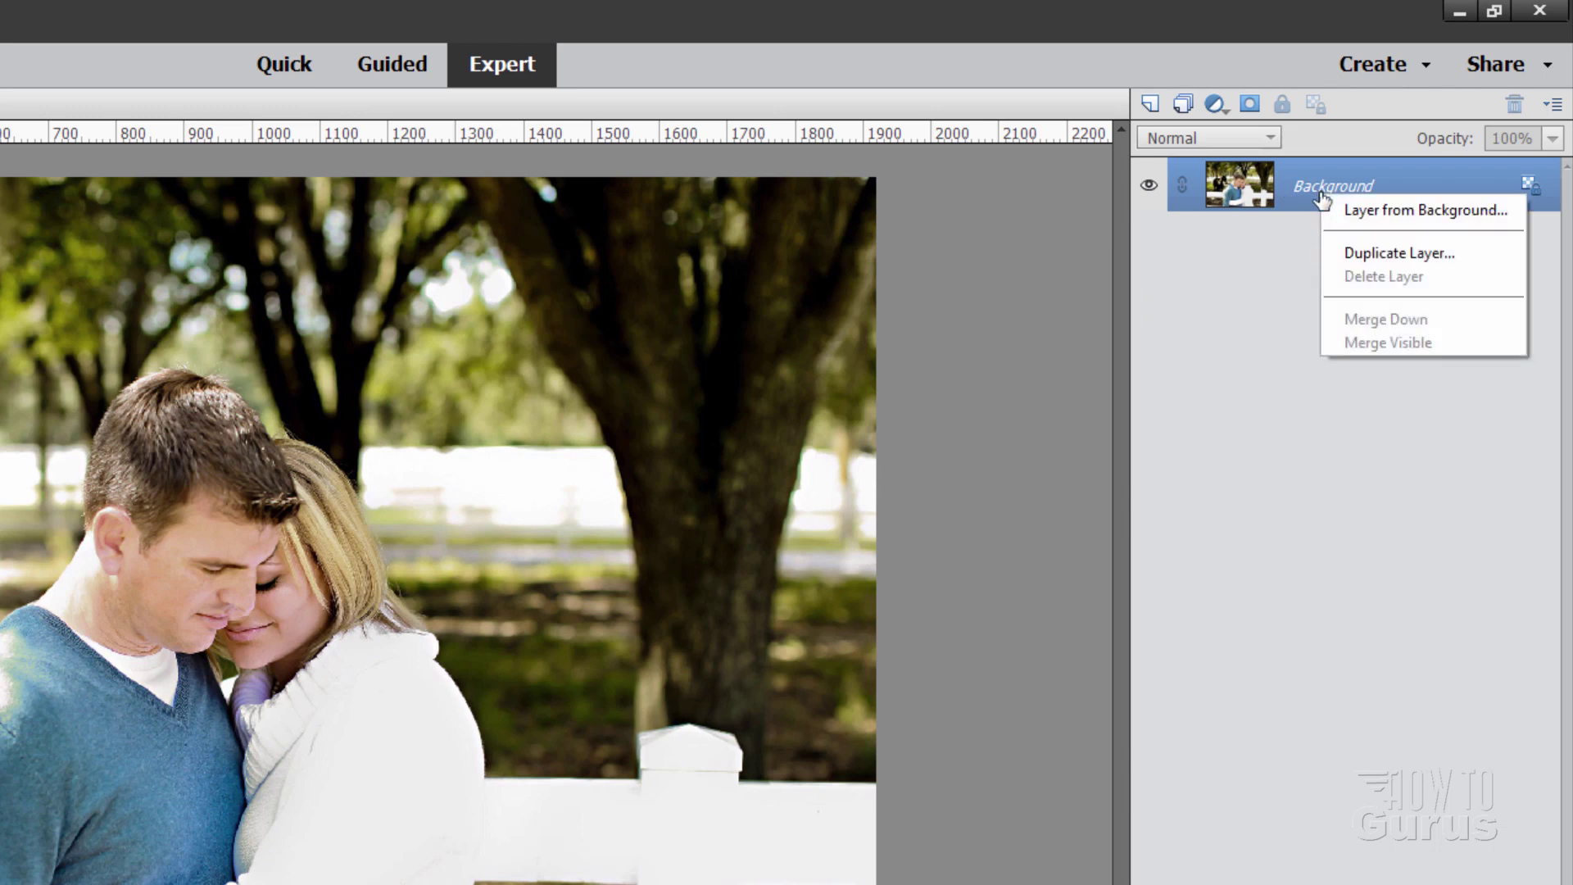
left_click(1358, 247)
left_click(616, 401)
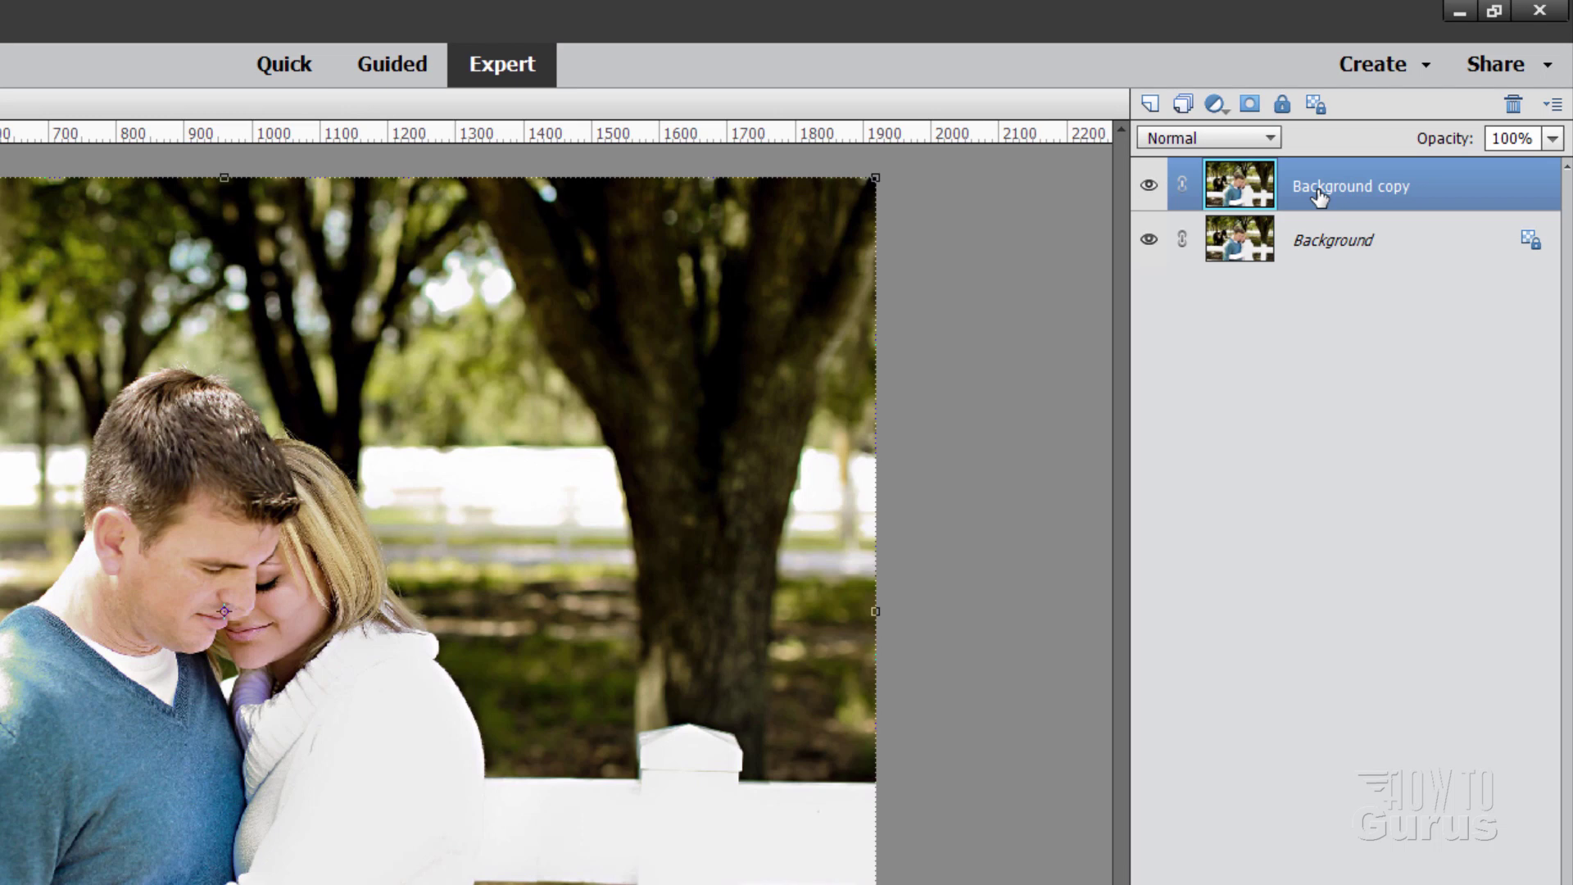
right_click(1319, 197)
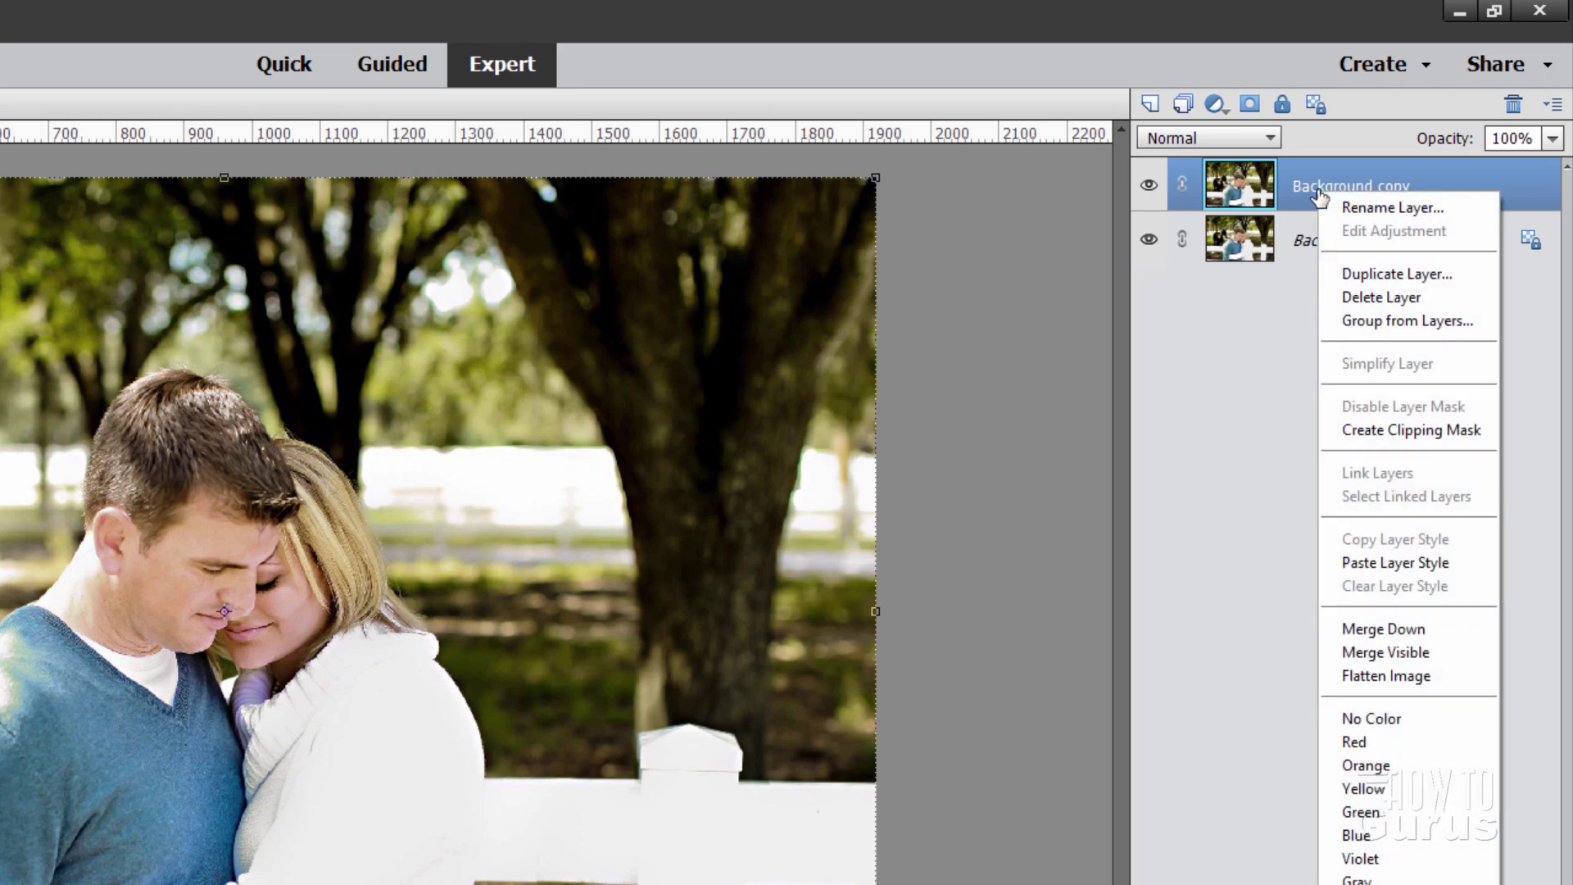
left_click(1368, 275)
left_click(631, 401)
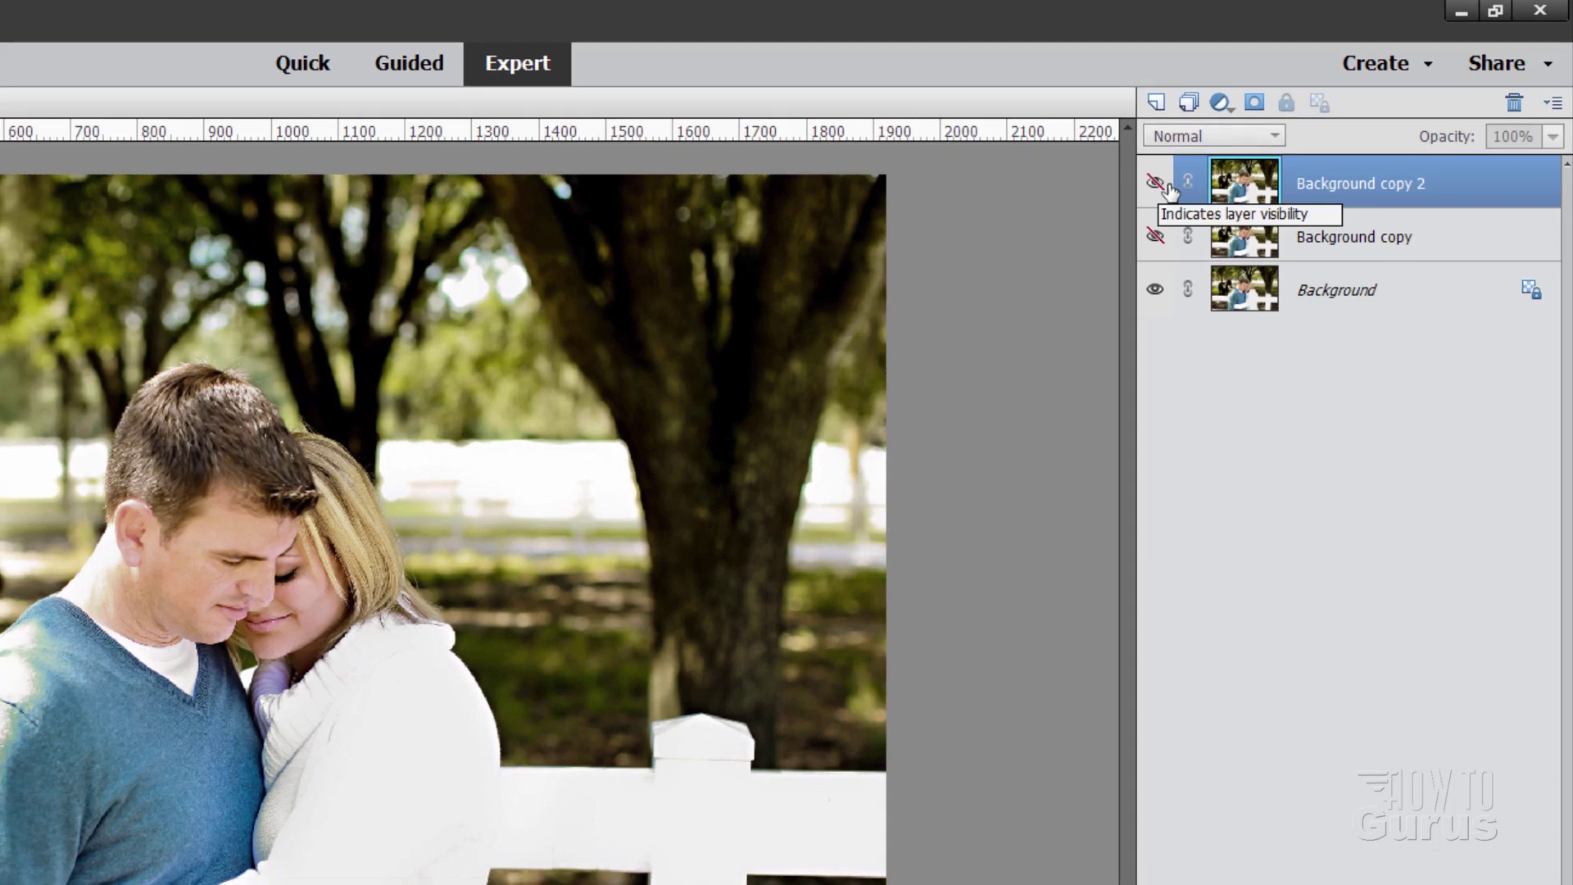
- Hide Background copy 2 and fill the Background layer with the Grunge Texture background graphic
left_click(1148, 184)
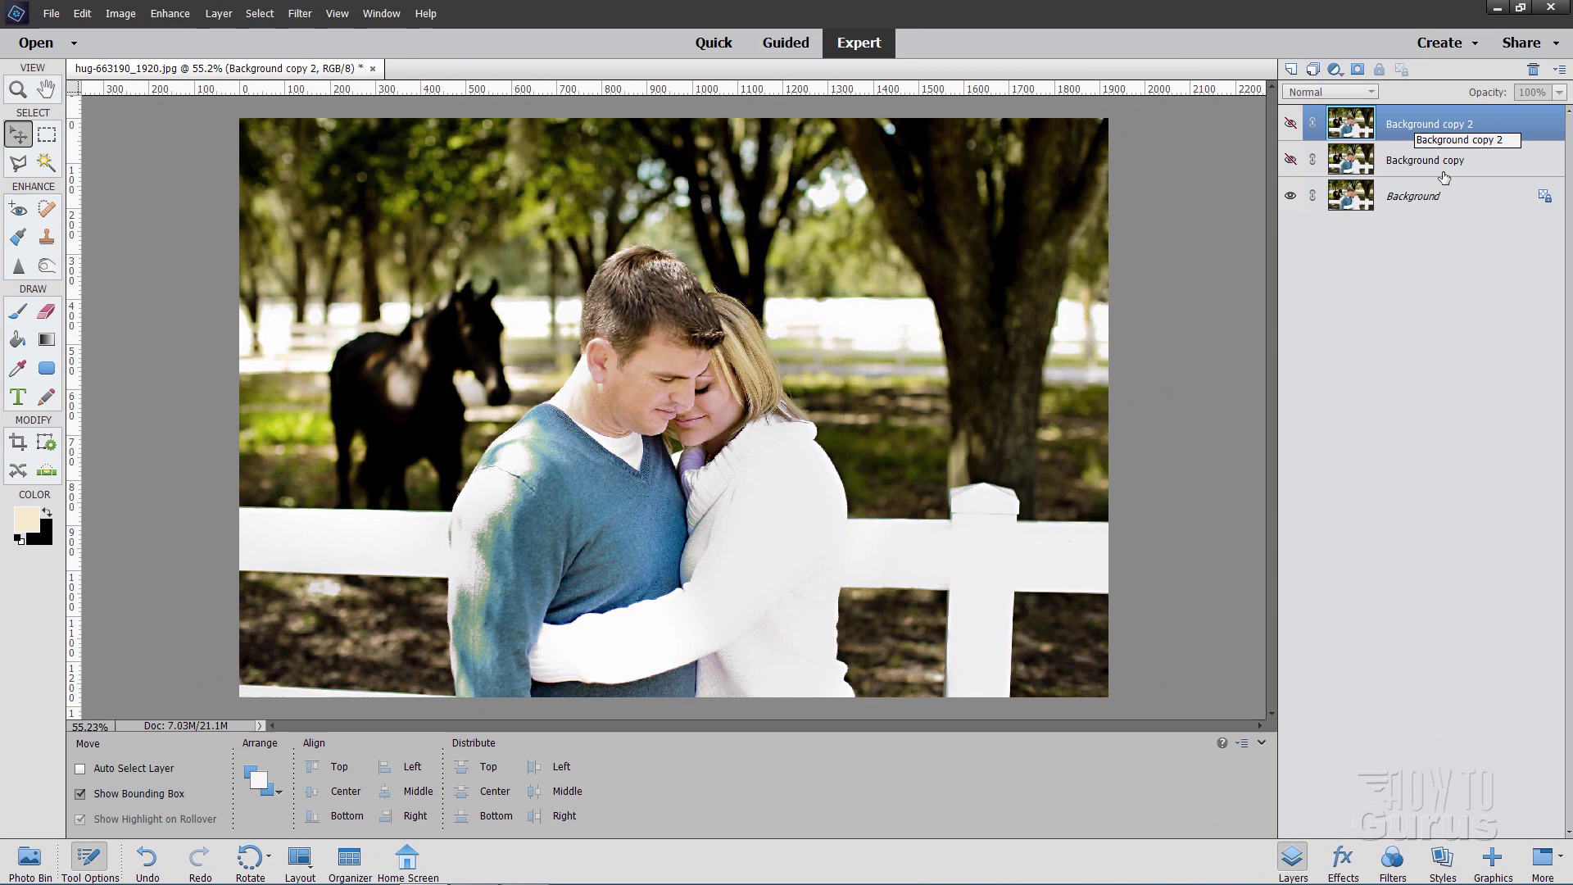
left_click(1453, 200)
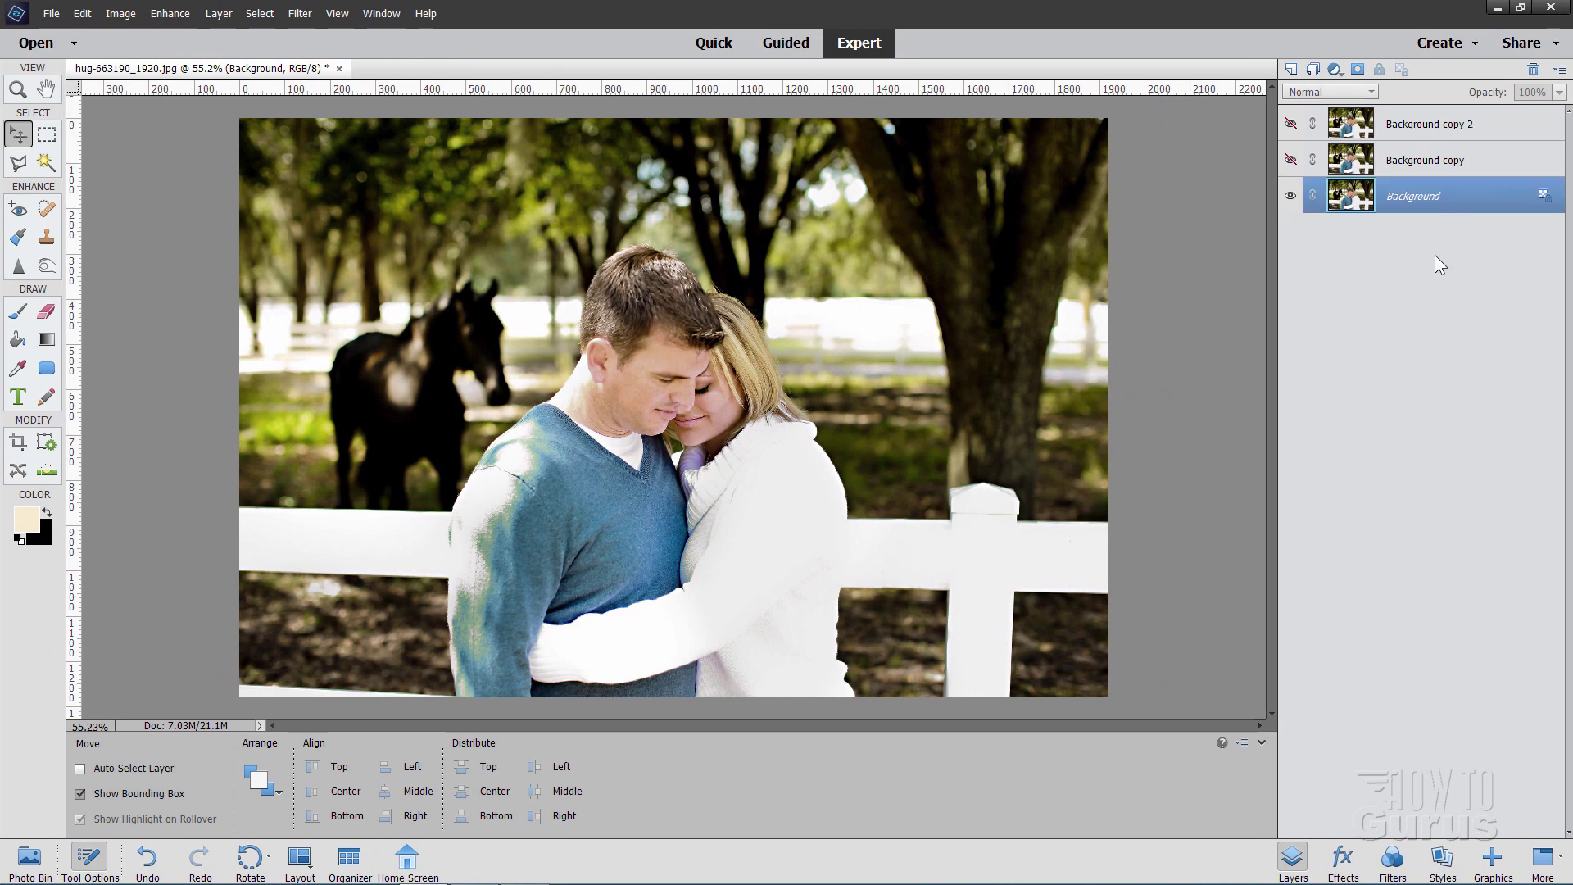
left_click(1491, 855)
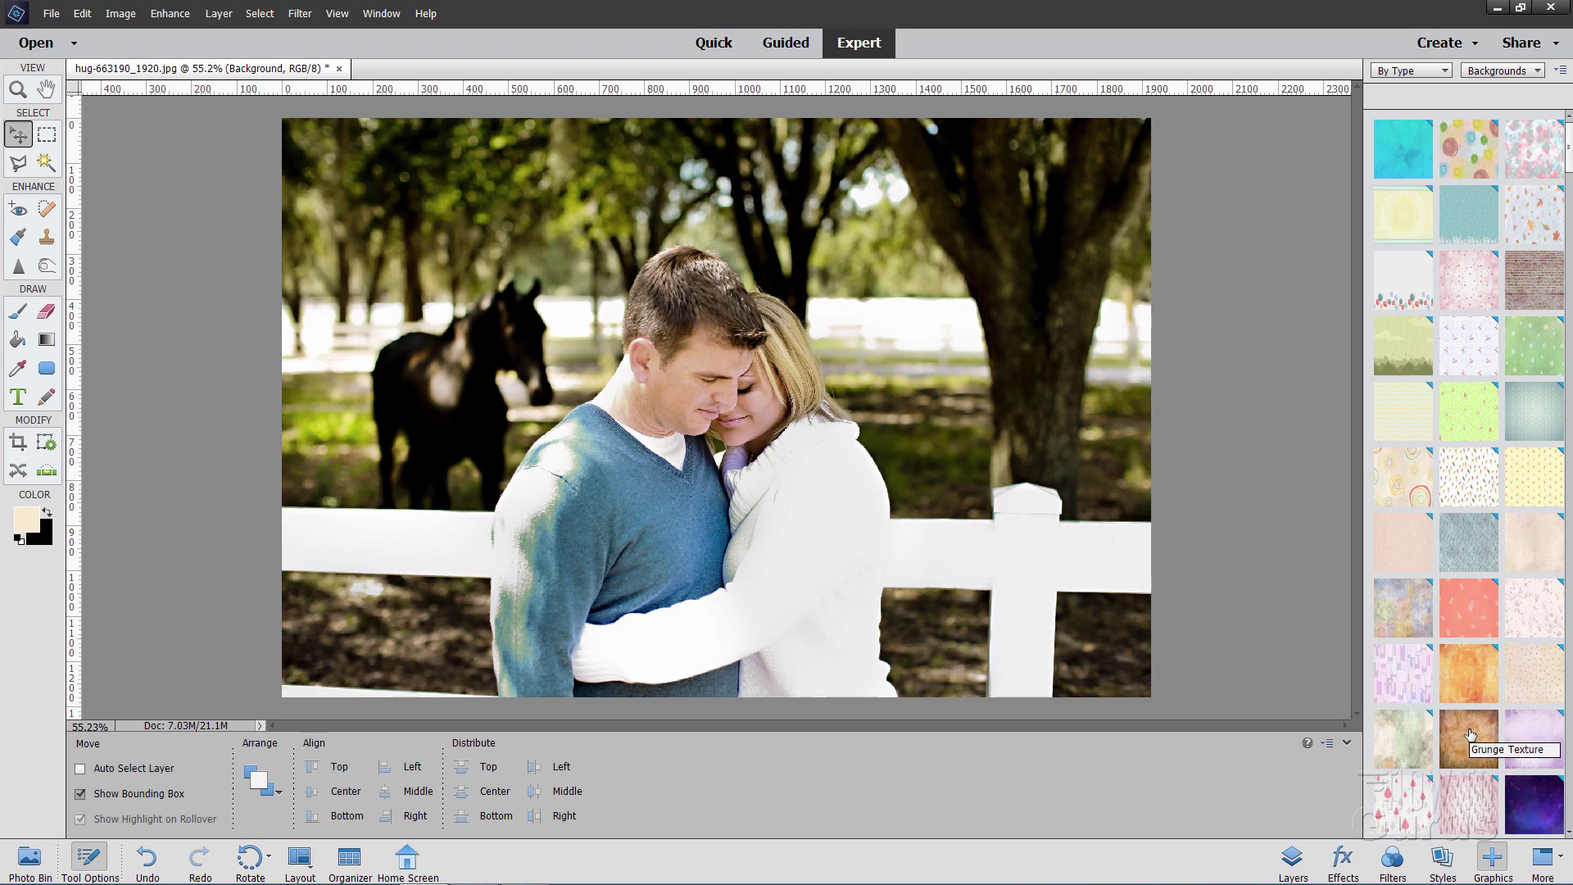
left_click(1471, 734)
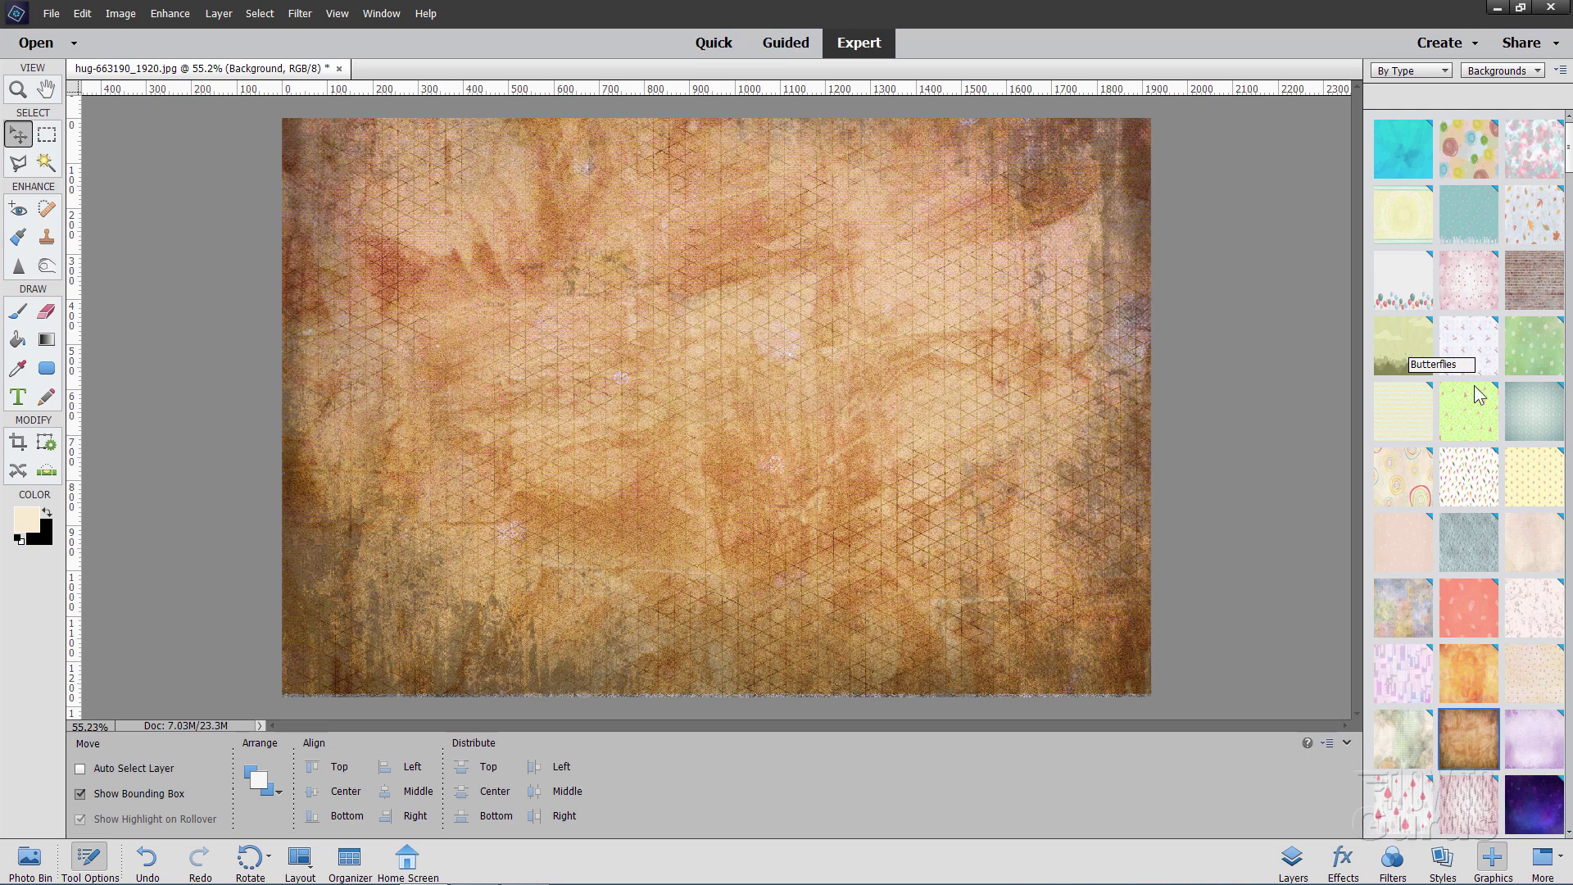
left_click(1293, 860)
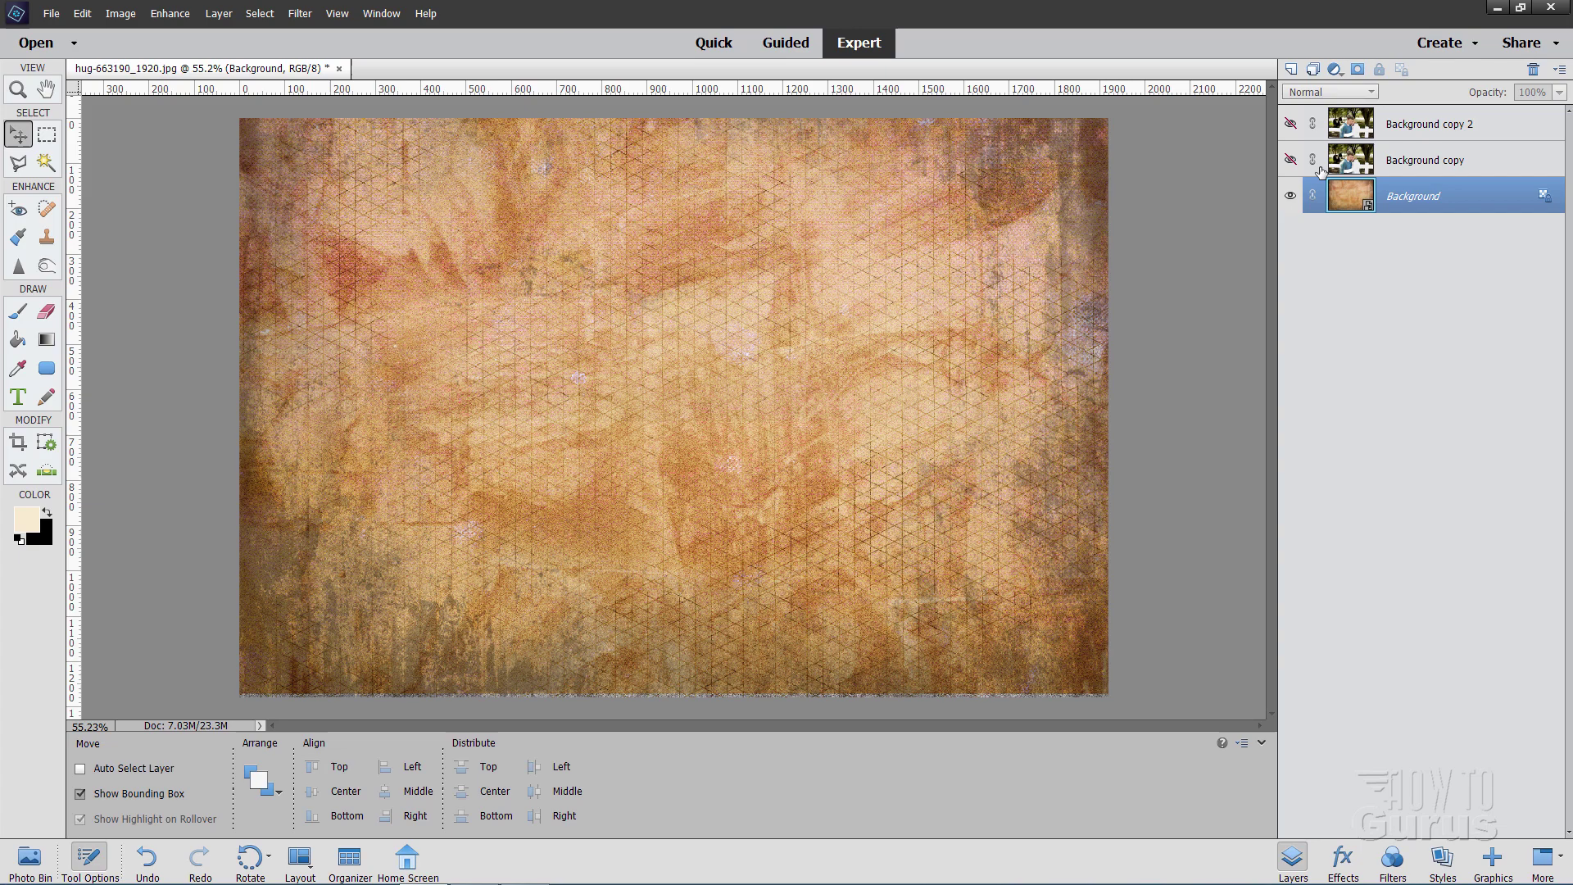
- Unhide Background copy 2 and scale the couple photo down, centred over the grunge texture
left_click(1290, 124)
left_click(1401, 125)
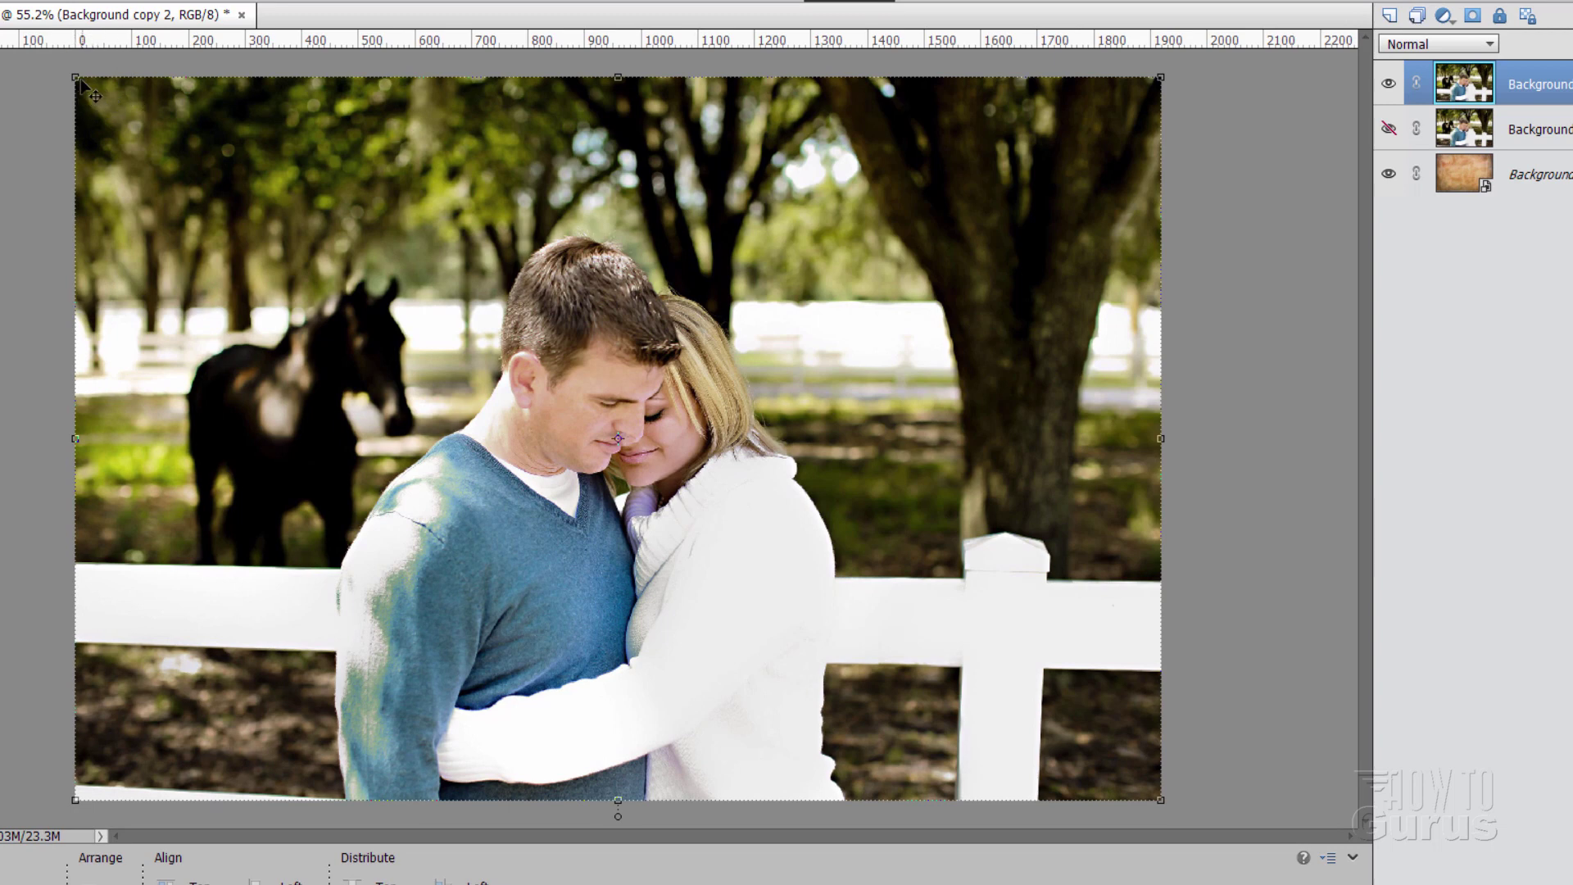
left_click_drag(75, 77, 345, 303)
left_click_drag(655, 594, 538, 514)
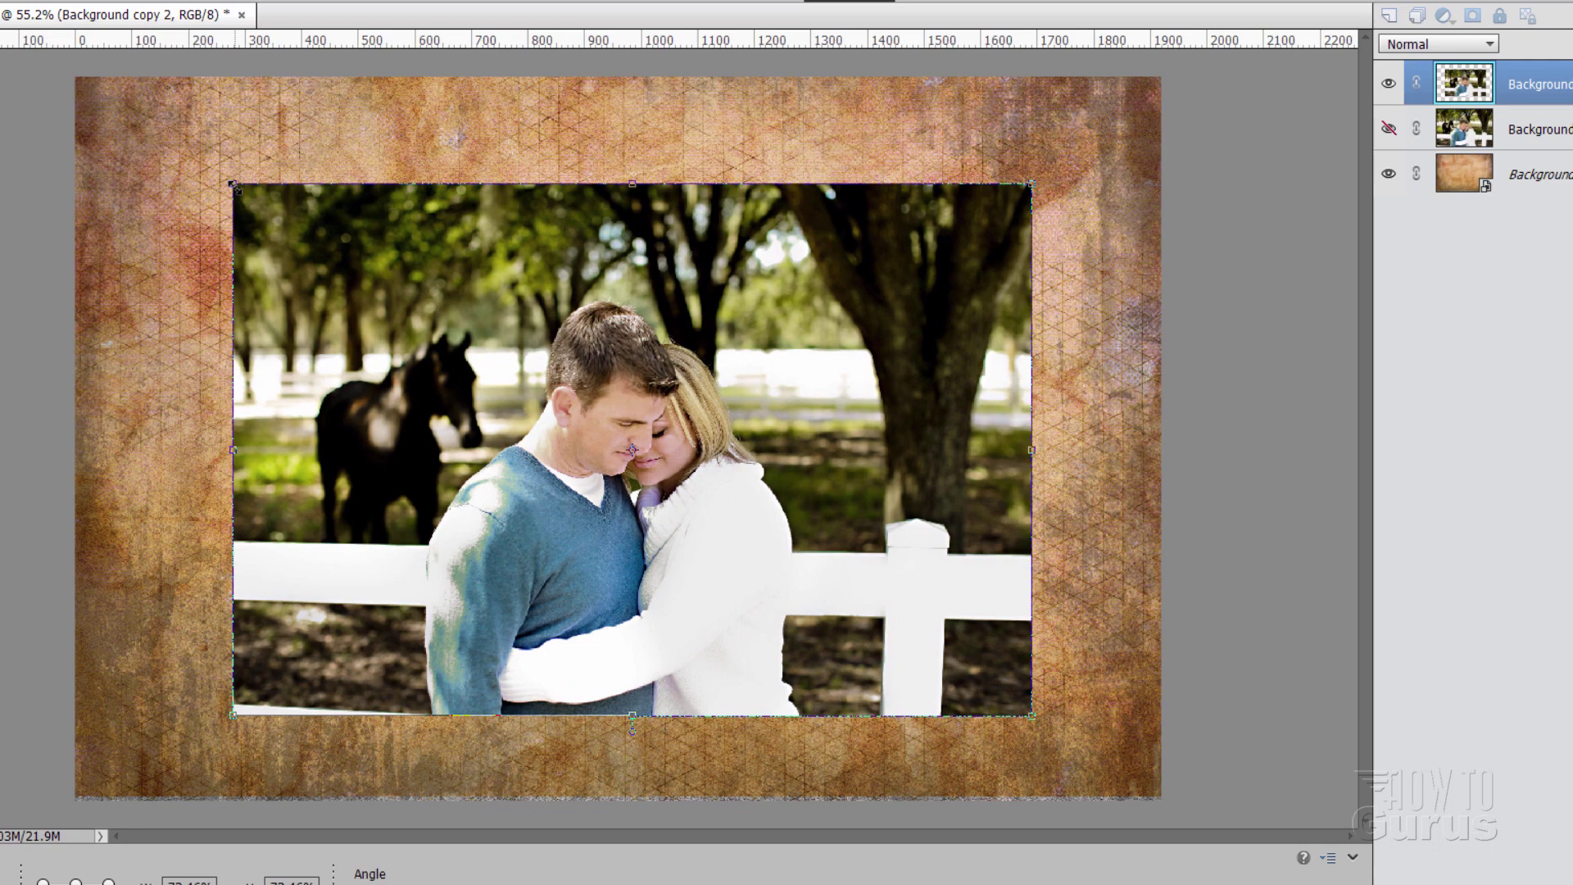
left_click_drag(232, 184, 281, 216)
left_click_drag(414, 371, 382, 350)
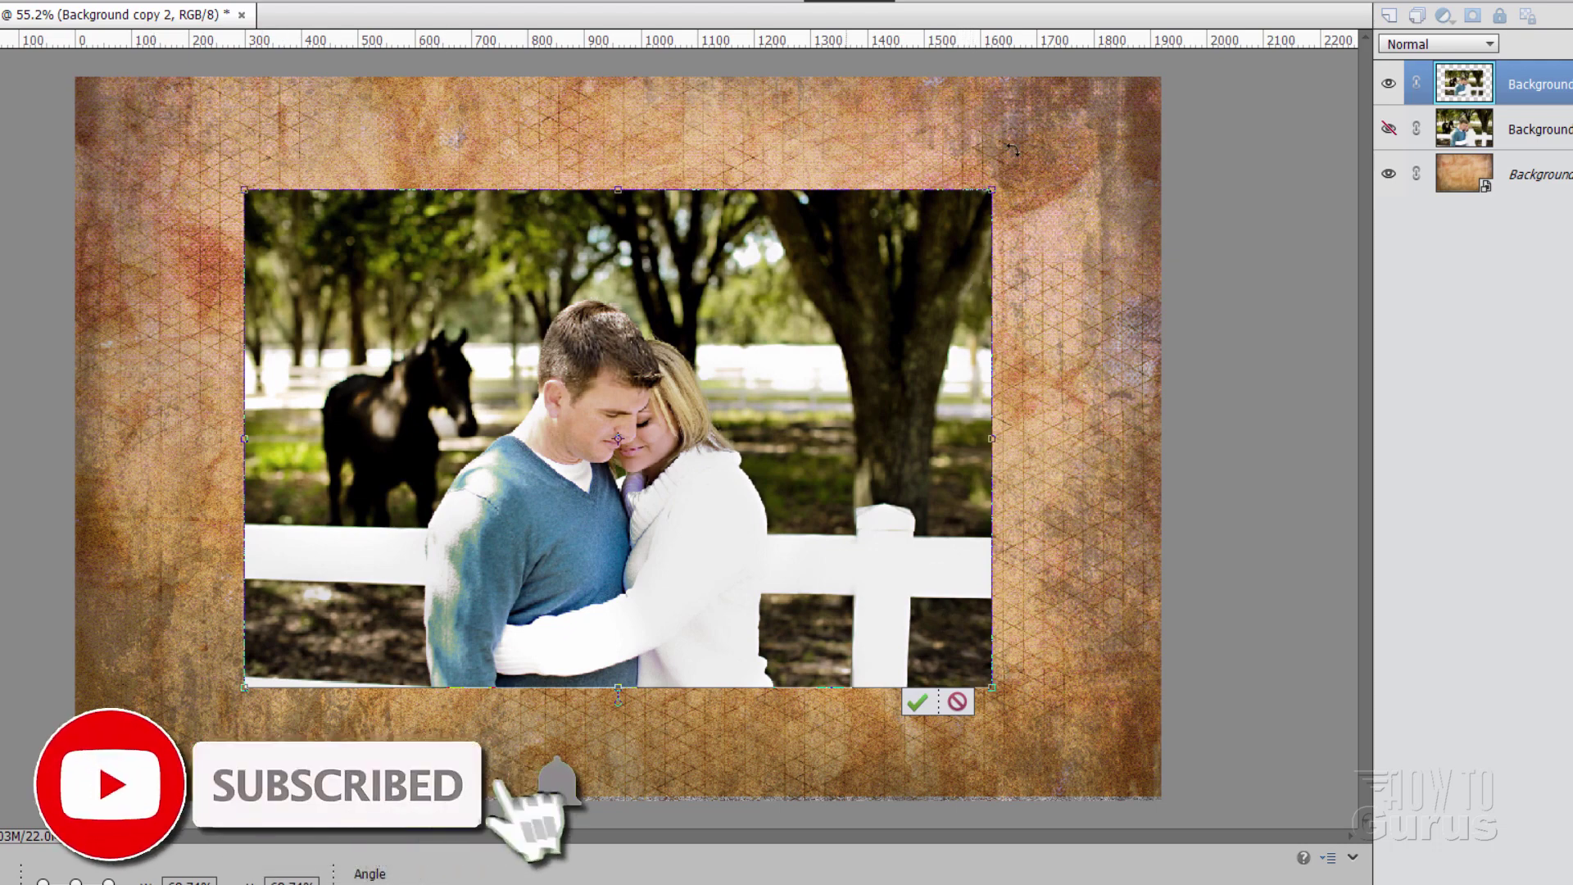
left_click(916, 702)
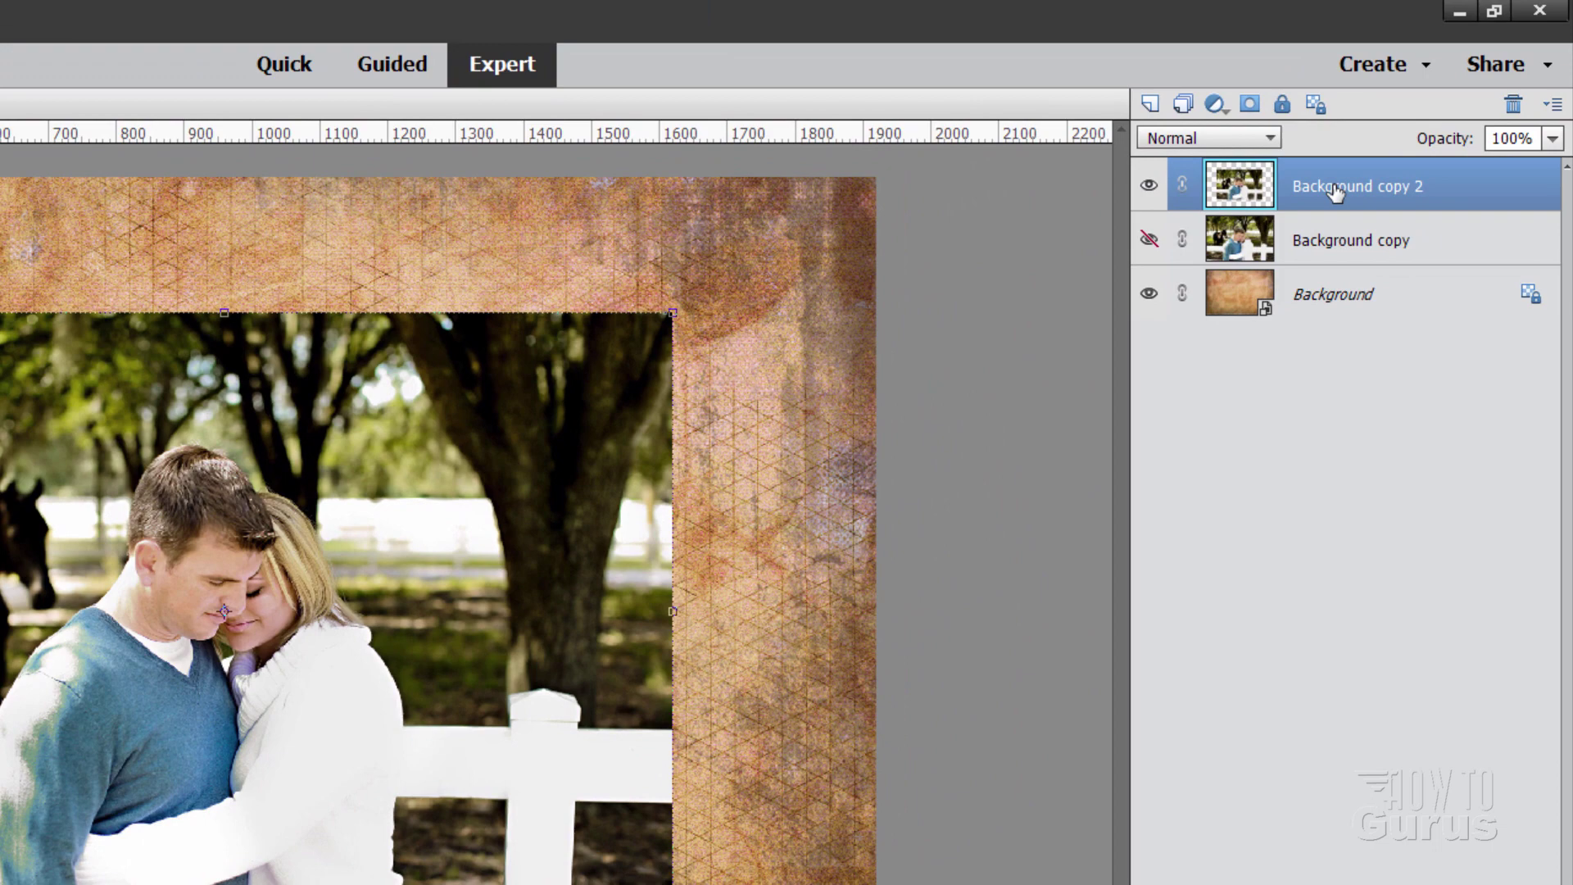
- Duplicate Background copy 2 to create Background copy 3
right_click(1335, 190)
left_click(1411, 270)
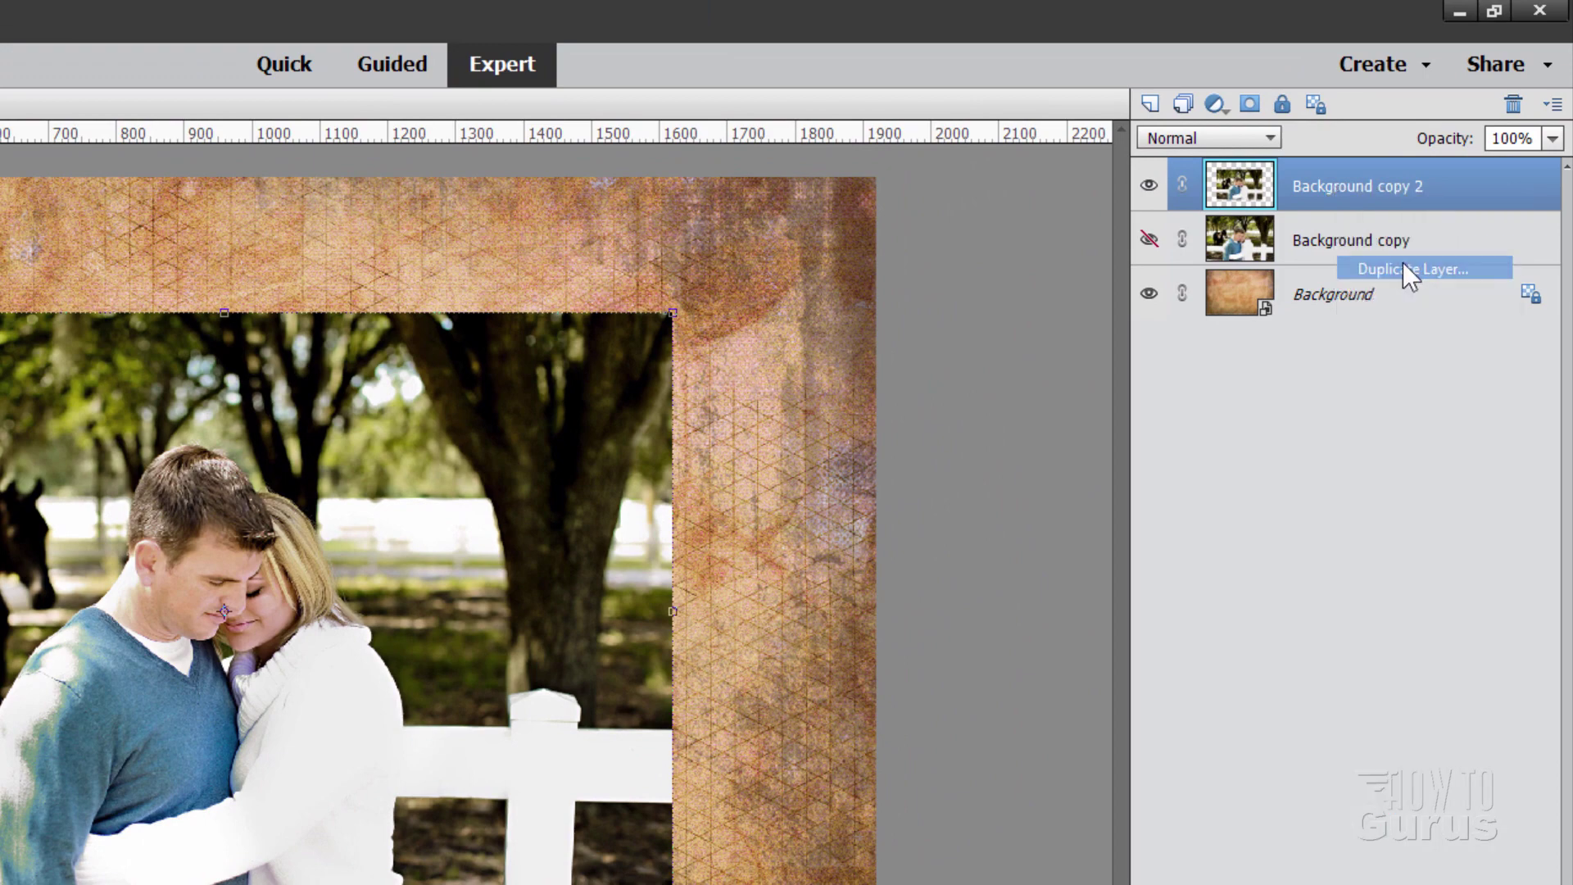
left_click(619, 402)
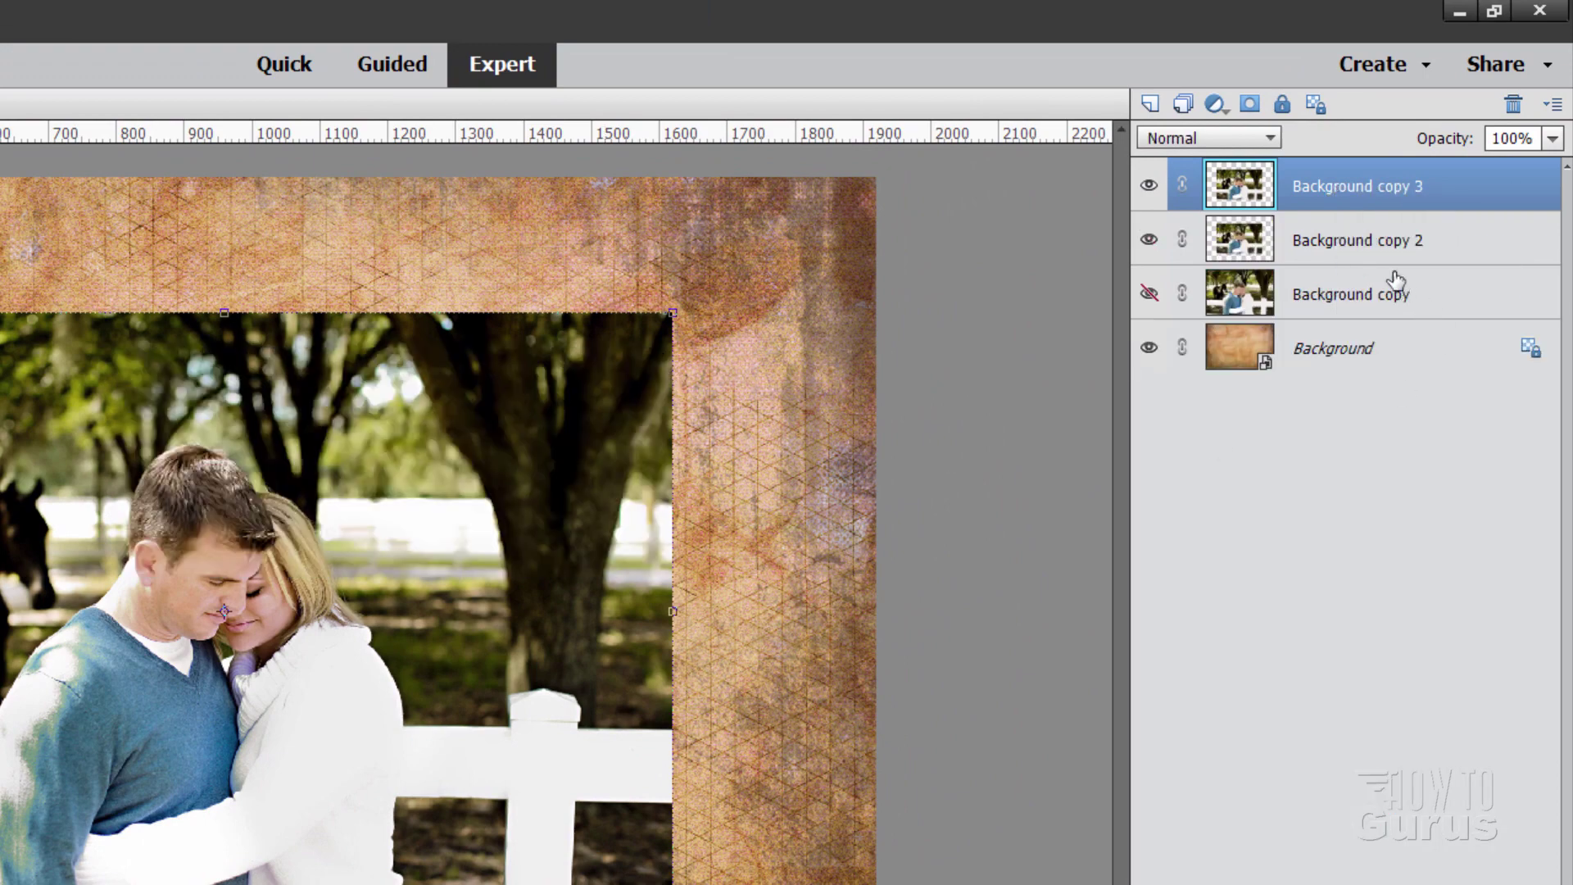
- Rename Background copy 2 to 'picture' and Background copy 3 to 'border'
double_click(1336, 246)
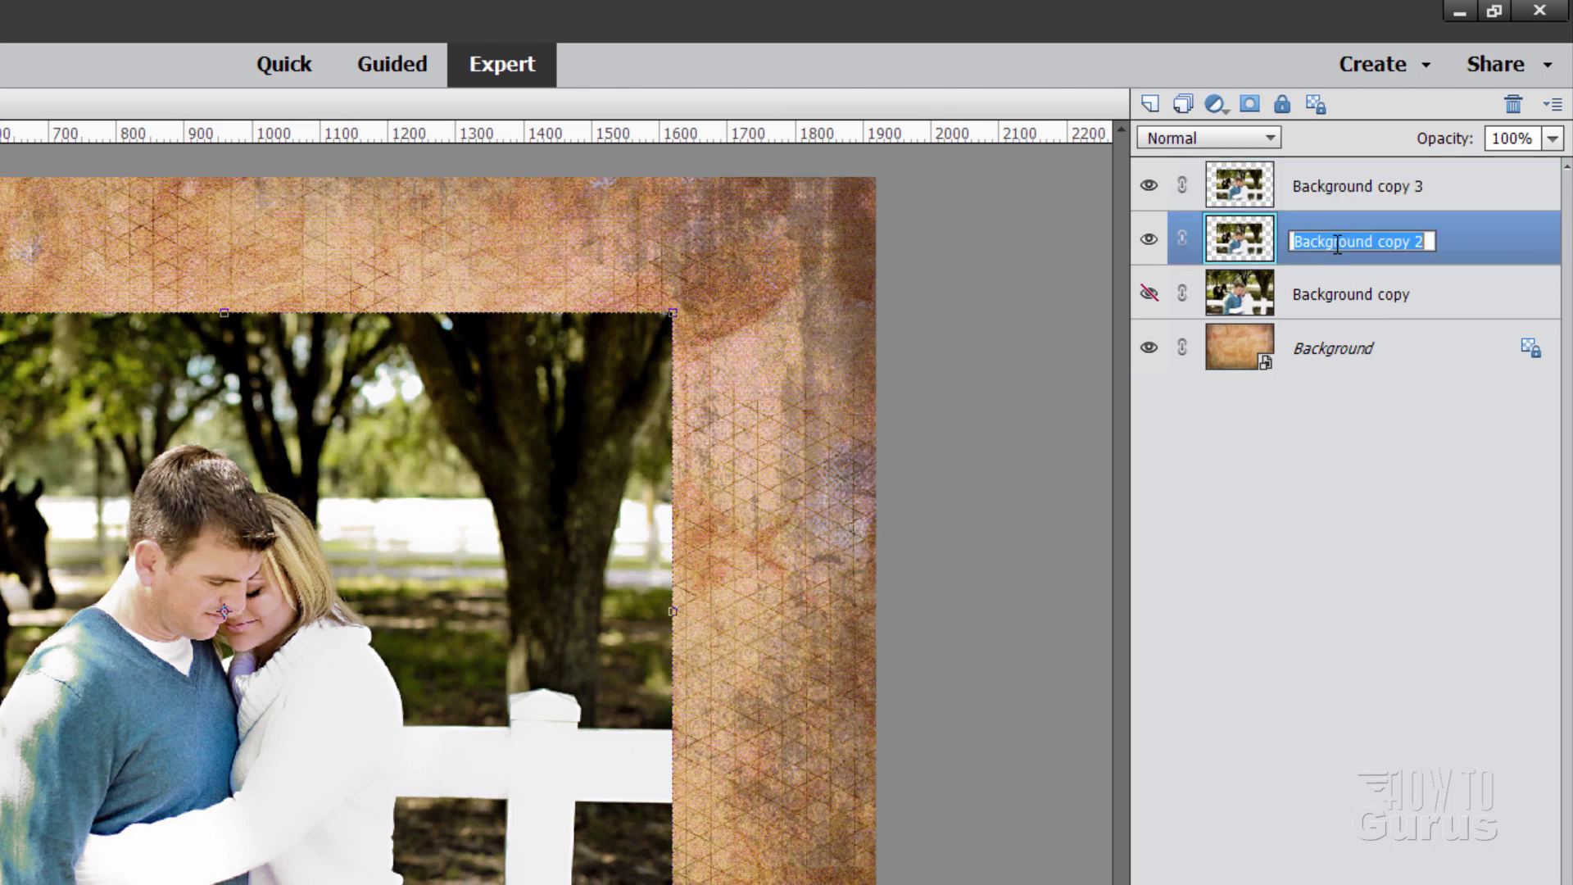
type("picture")
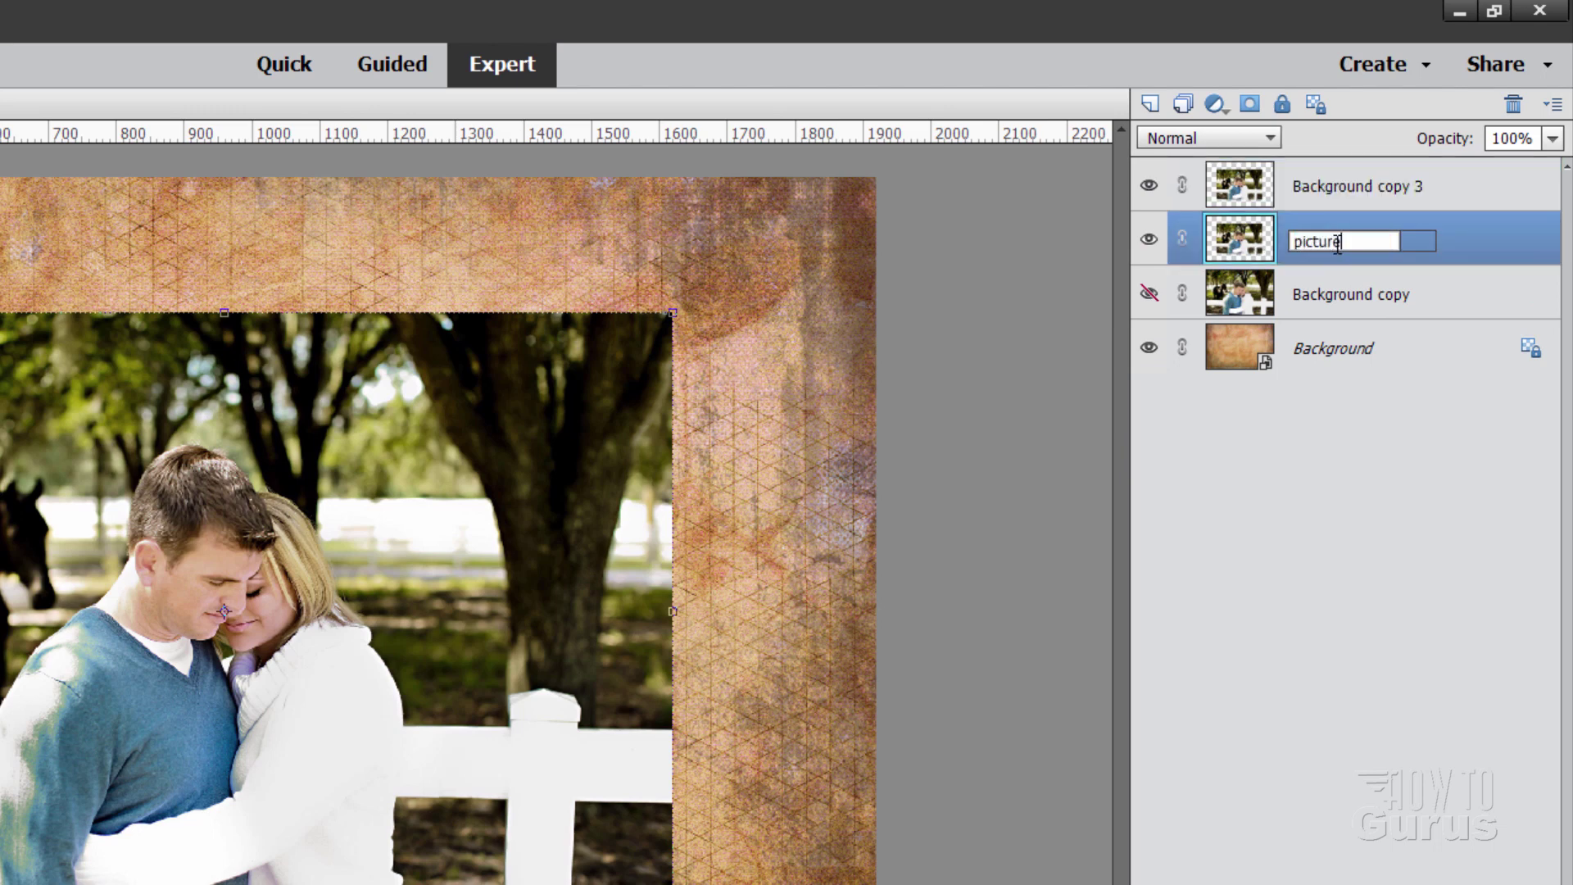
key("Return")
left_click(1339, 187)
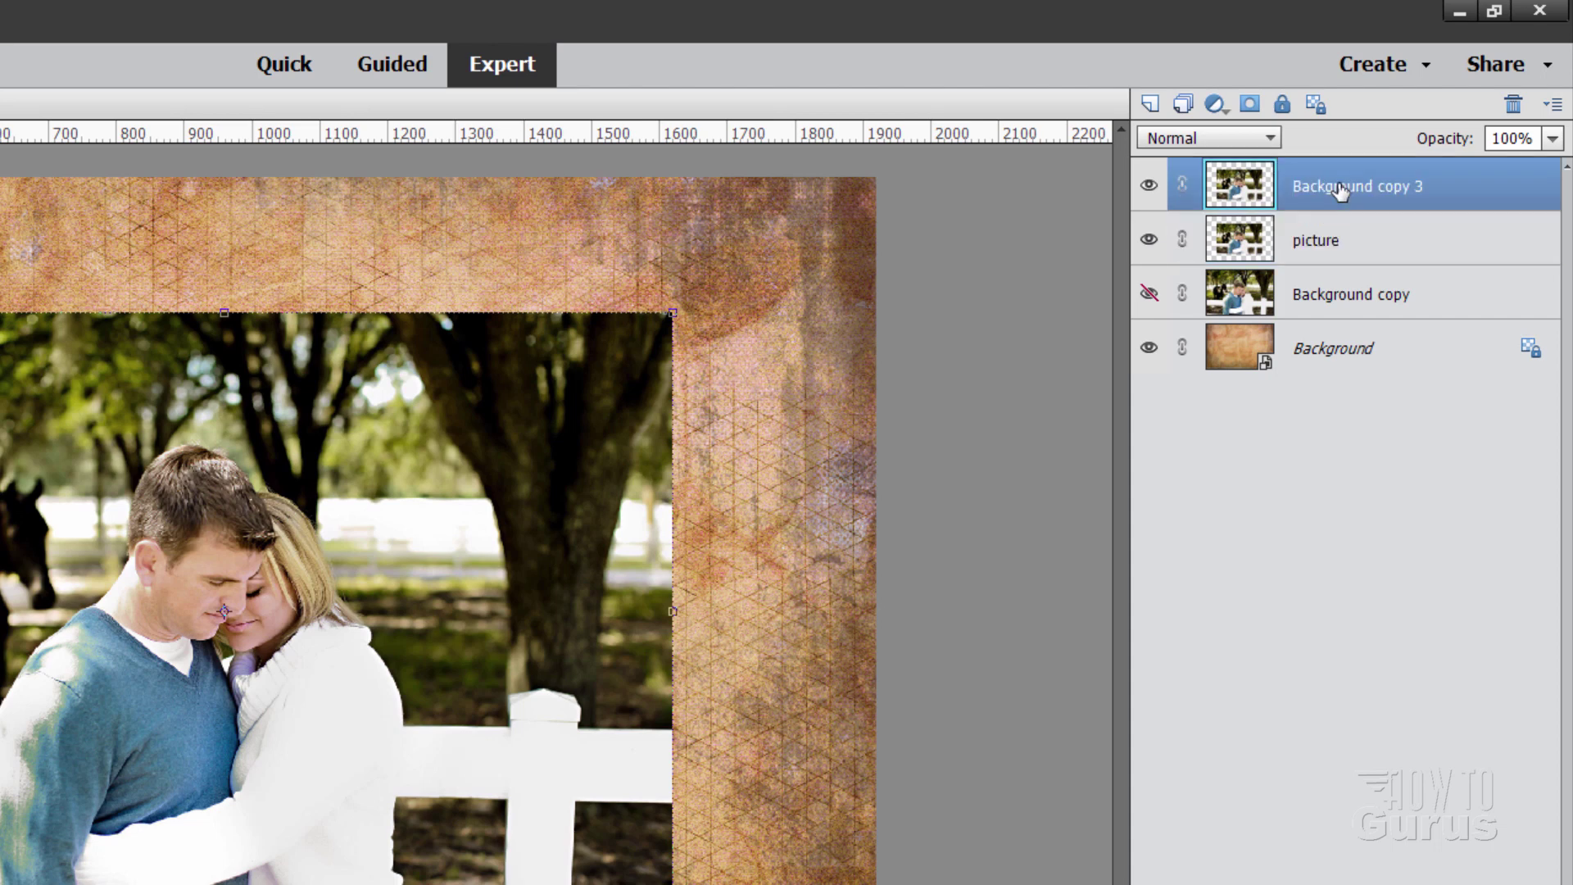
double_click(1340, 187)
type("border")
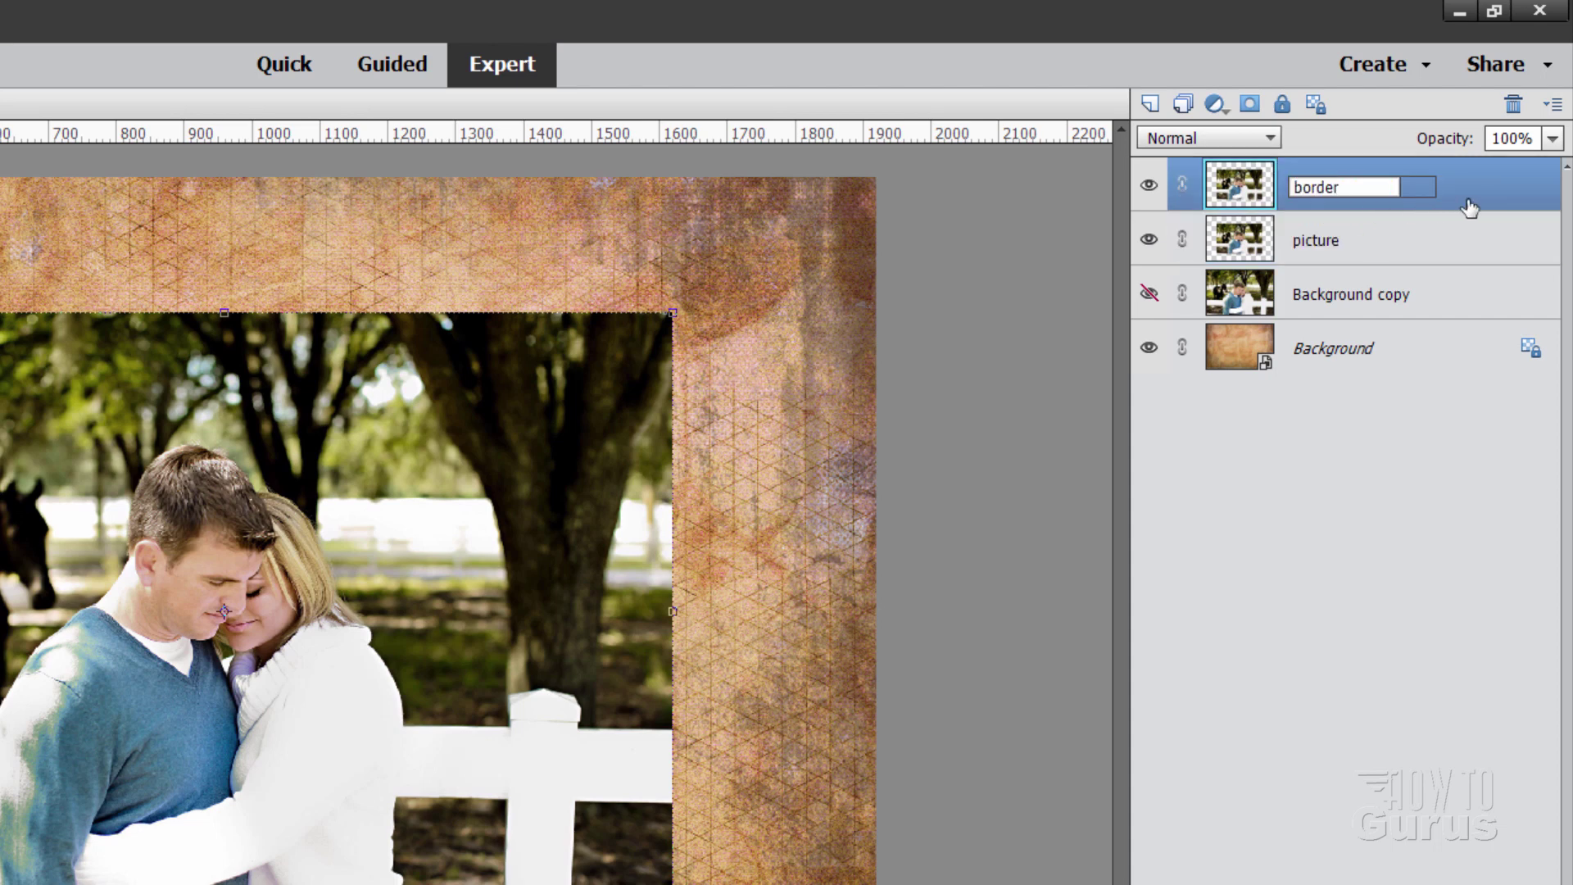
left_click(1463, 200)
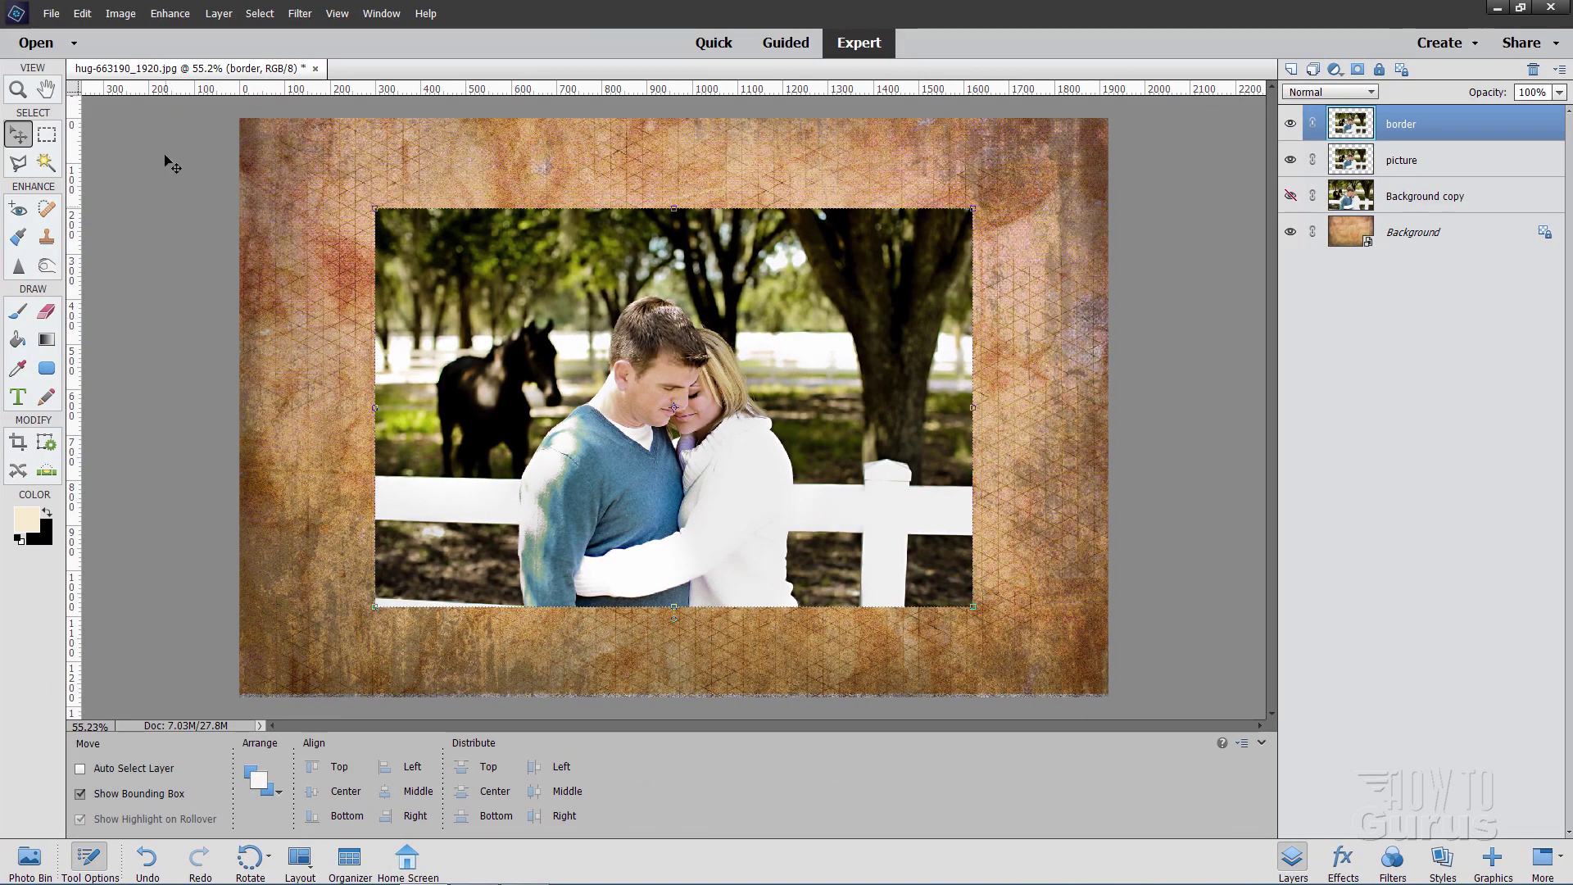
- Give the border layer a red 122 px stroke positioned Inside via Style Settings
left_click(217, 15)
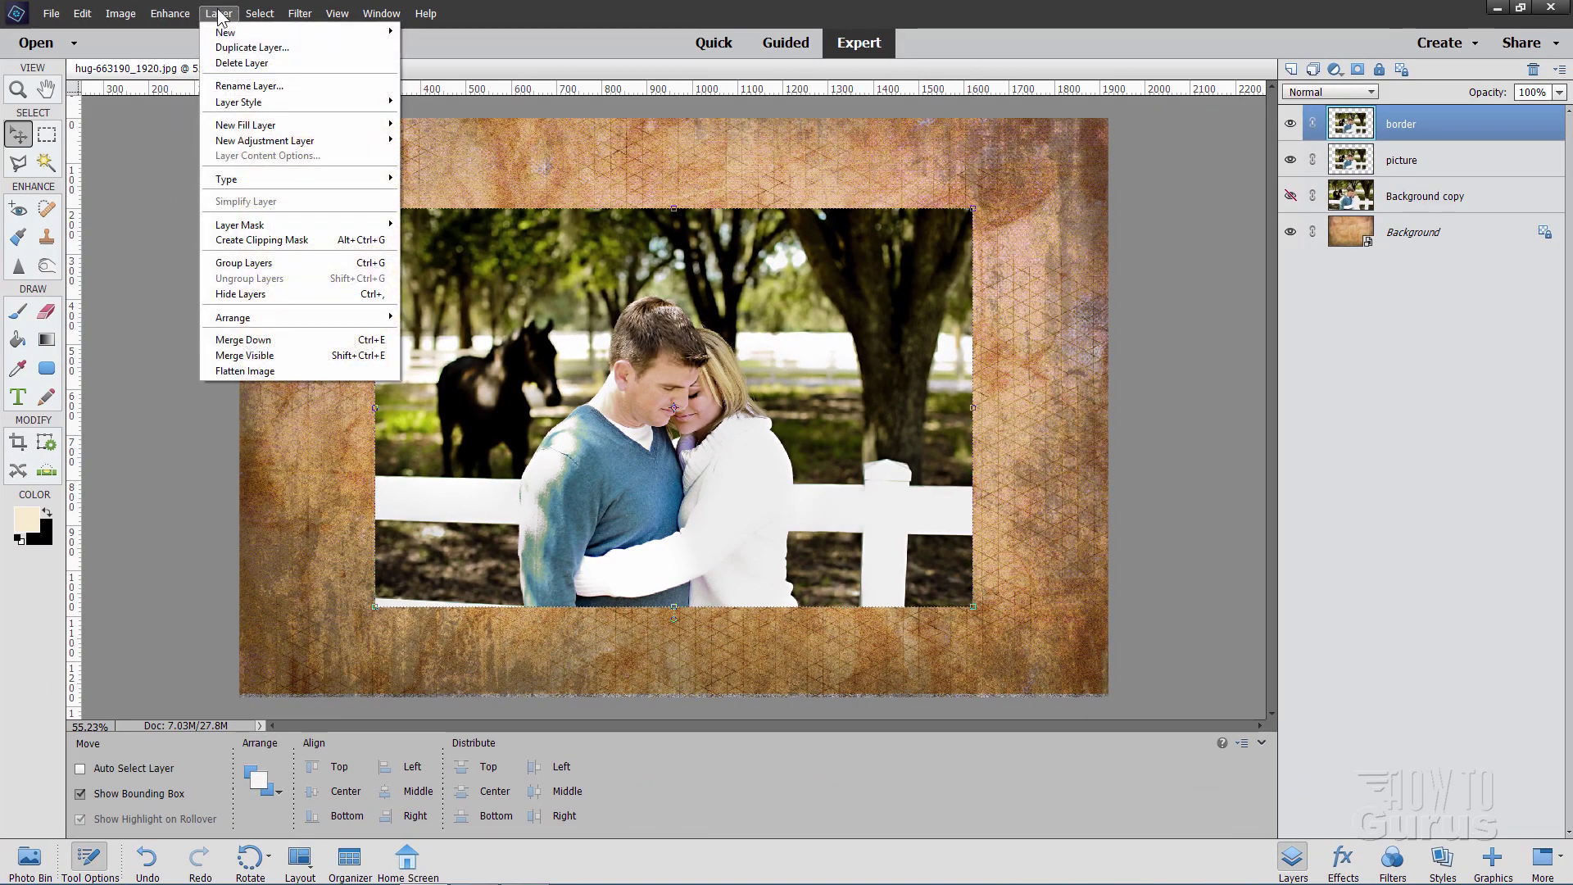
mouse_move(274, 102)
left_click(444, 104)
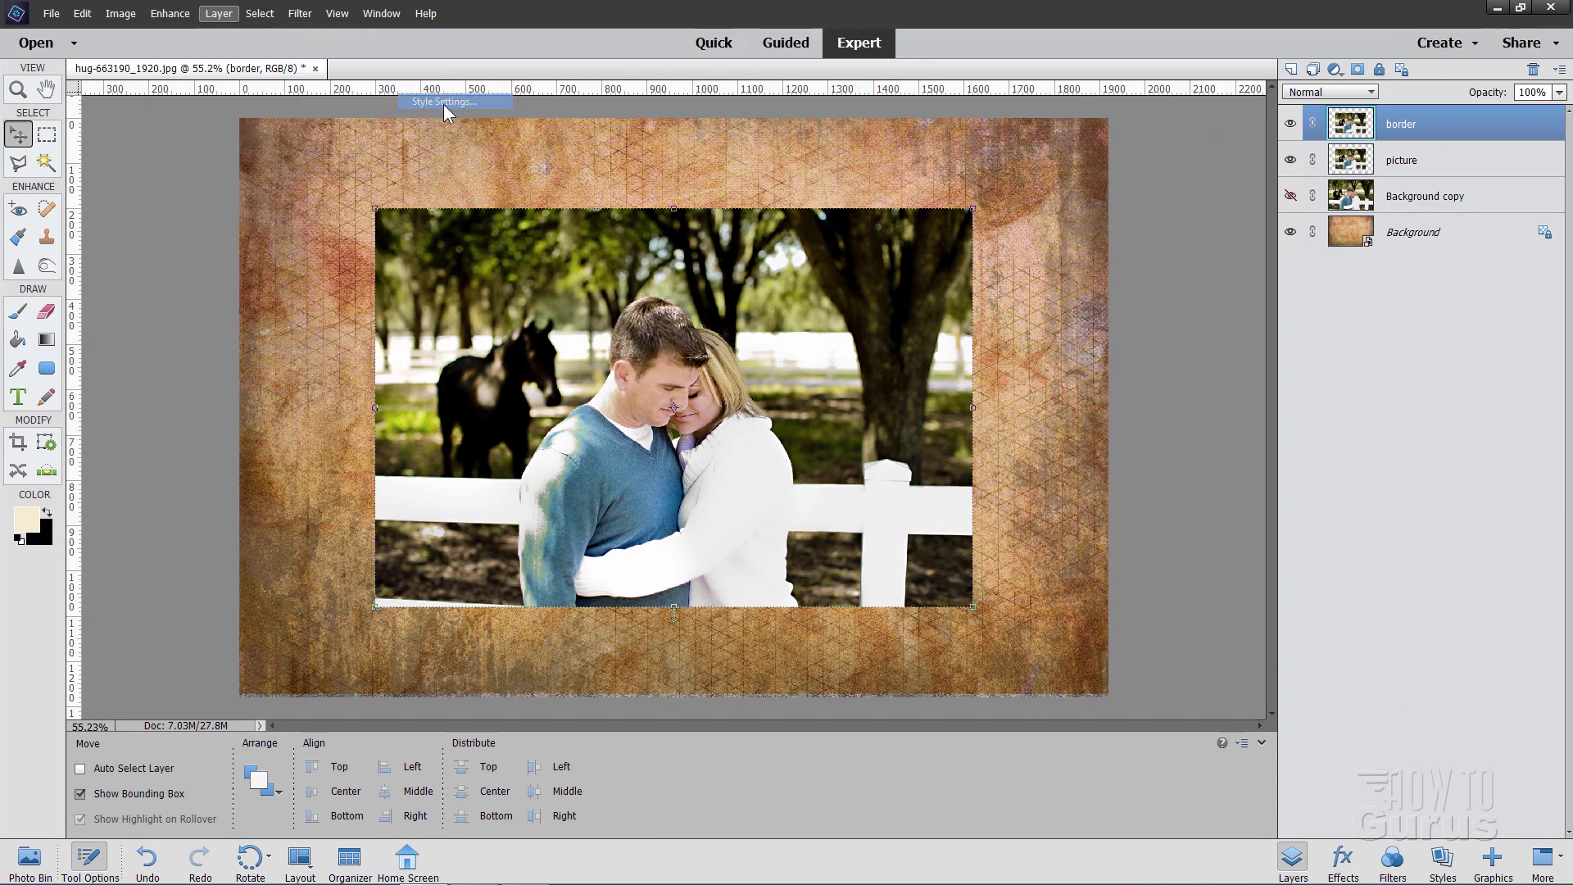
left_click(1176, 600)
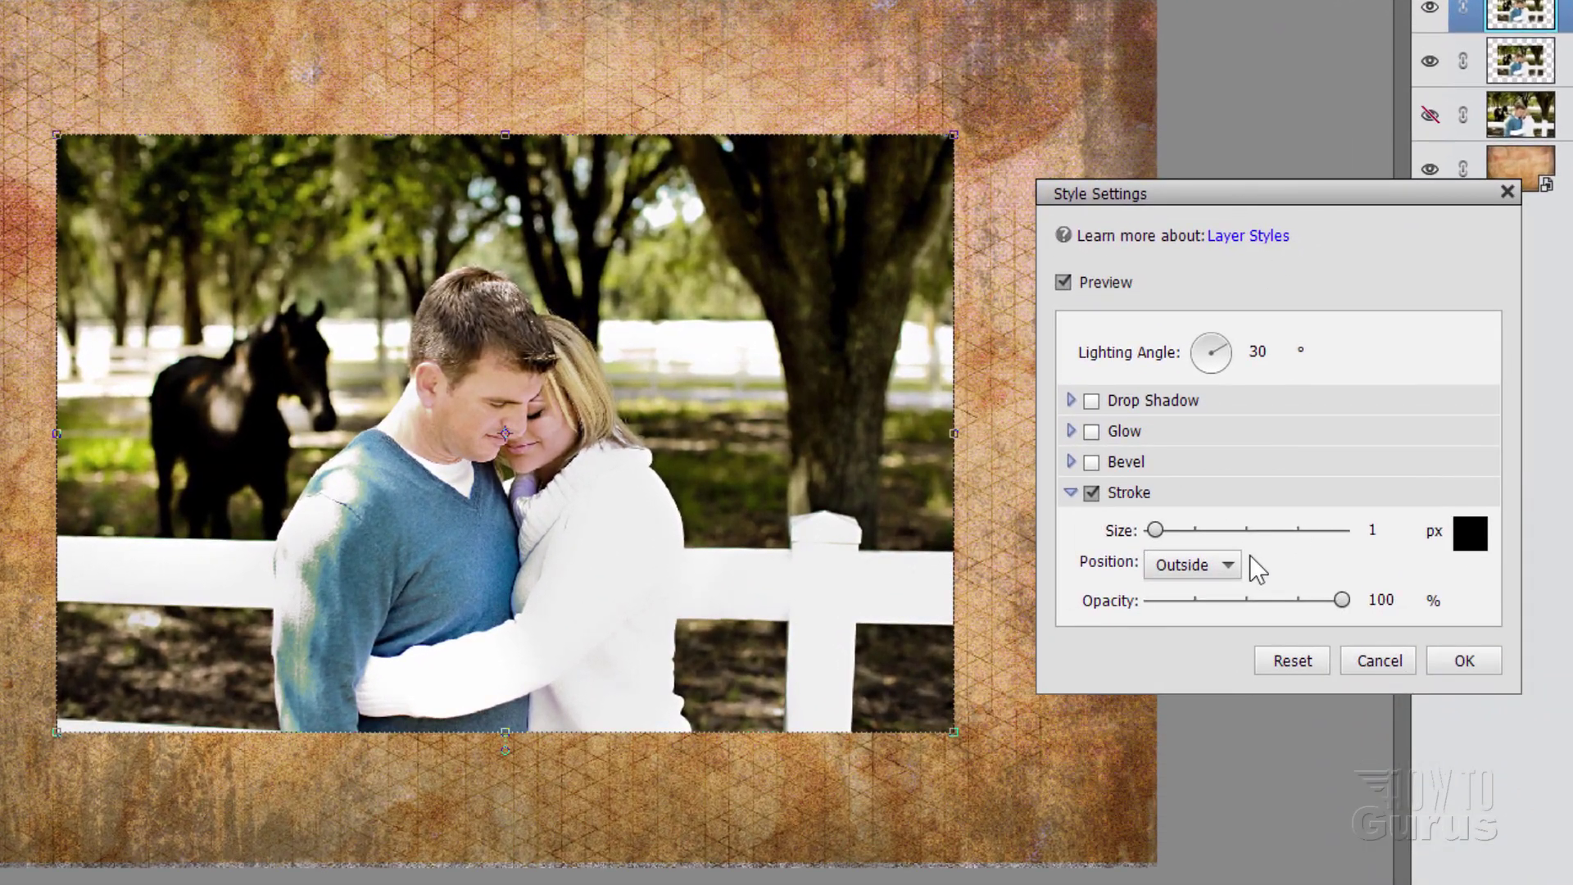
left_click(1468, 547)
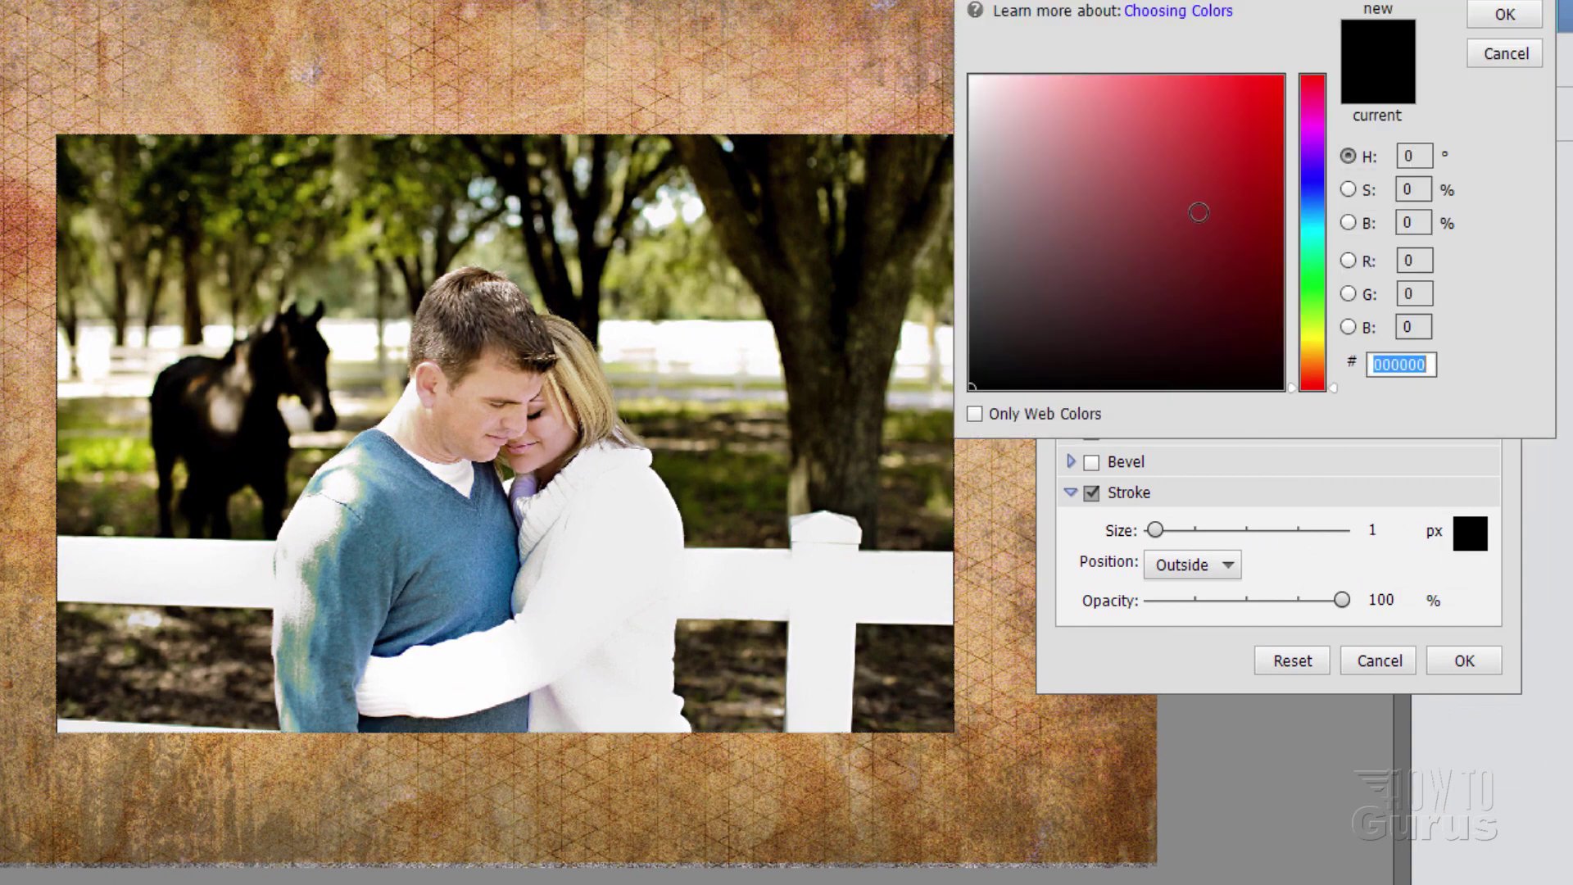
mouse_move(1198, 212)
left_mouse_down()
mouse_move(1187, 204)
mouse_move(1310, 42)
left_mouse_up()
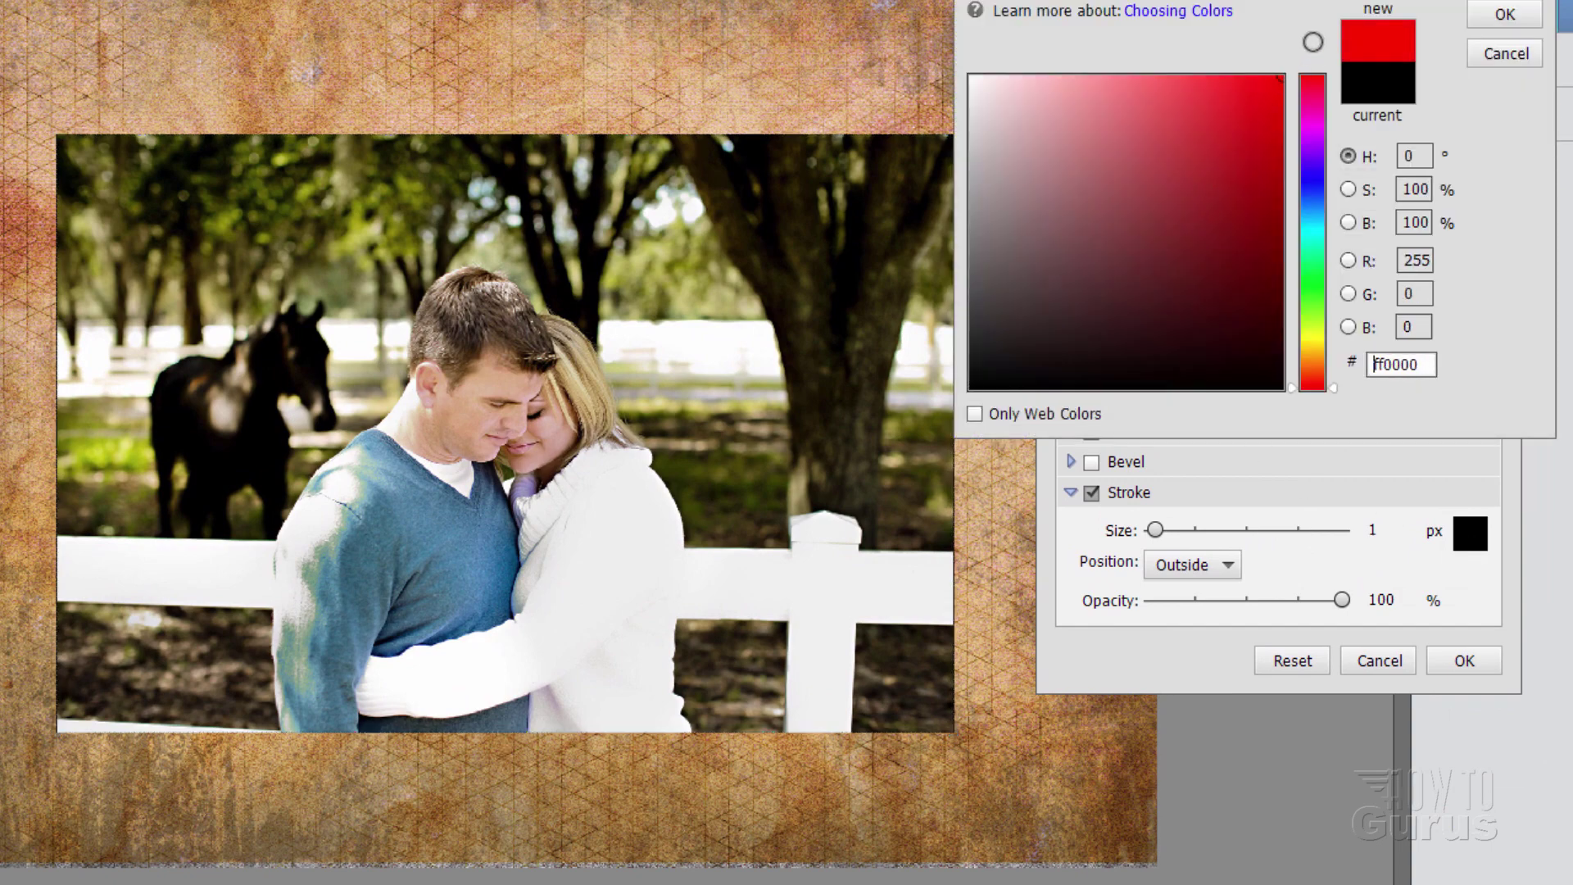
left_click(1506, 16)
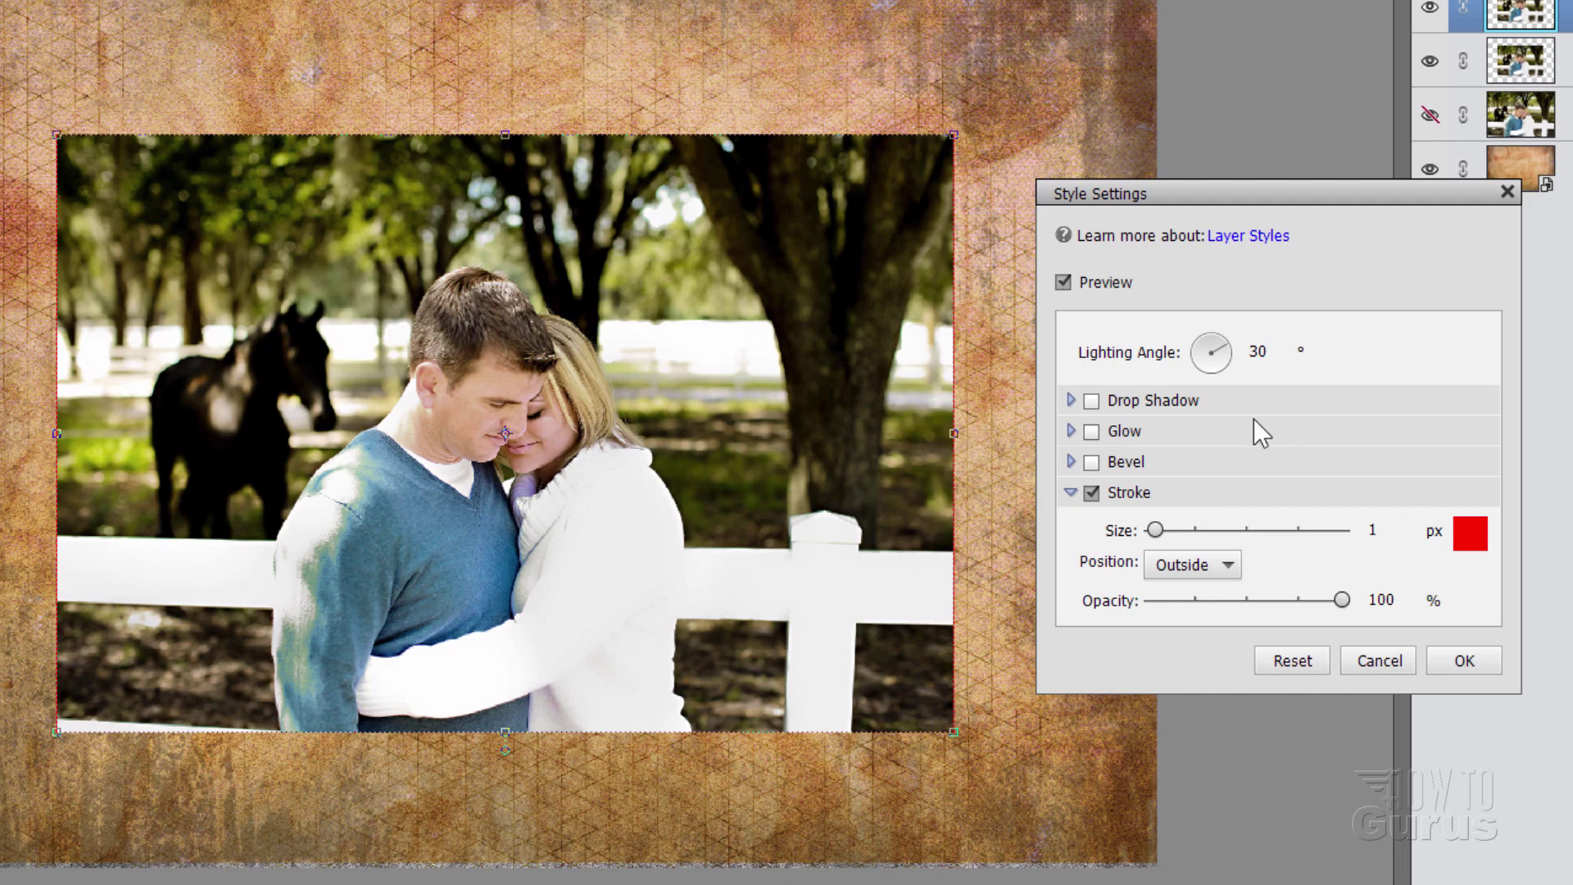
left_click(1227, 563)
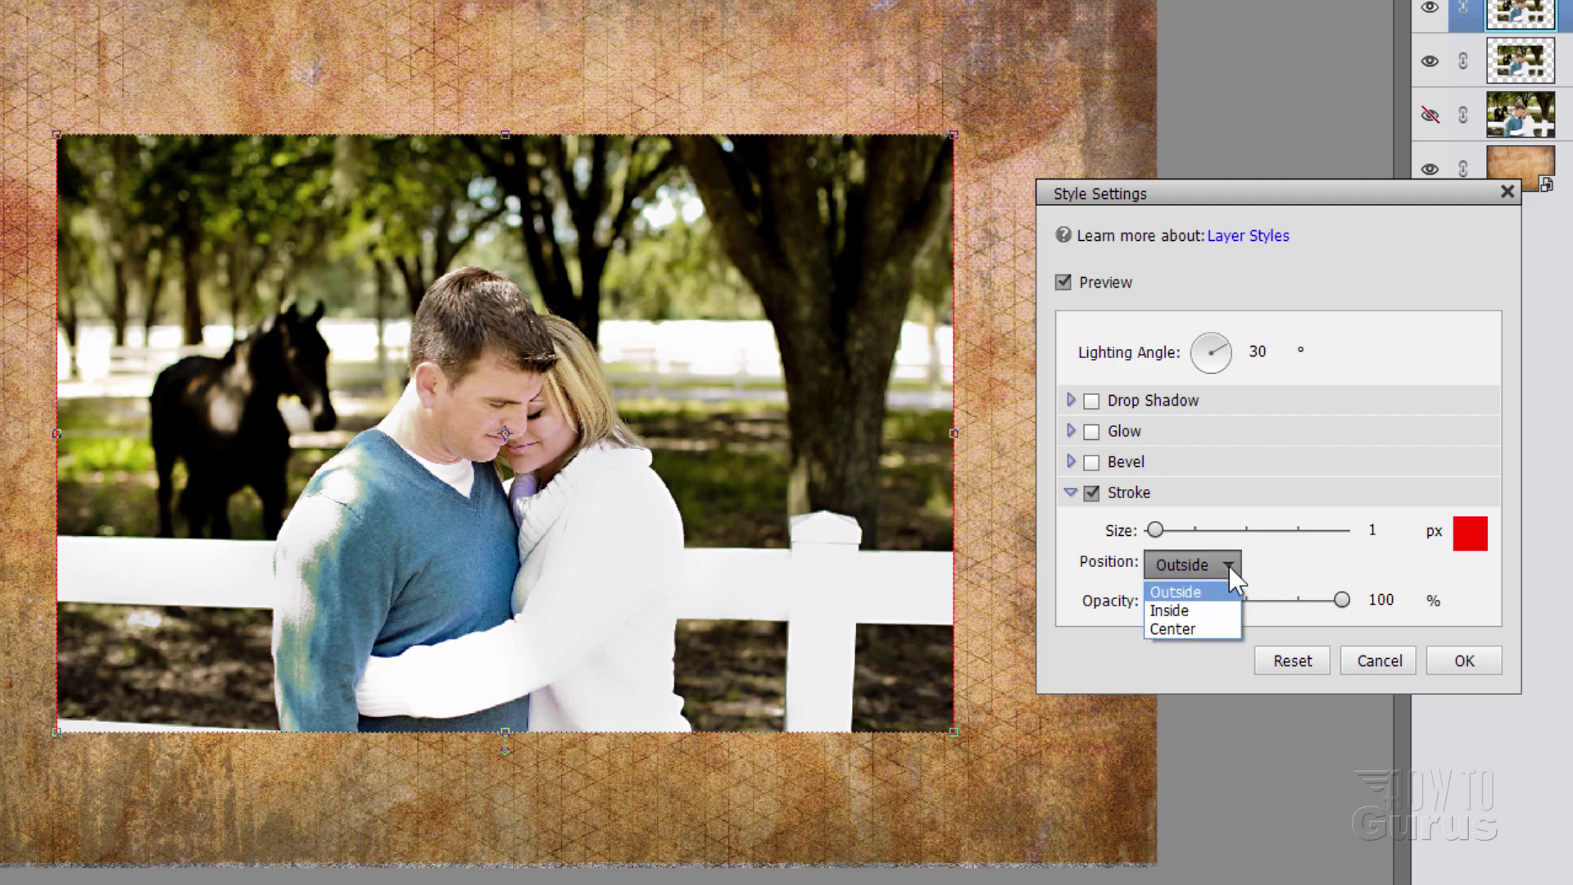
left_click(1202, 612)
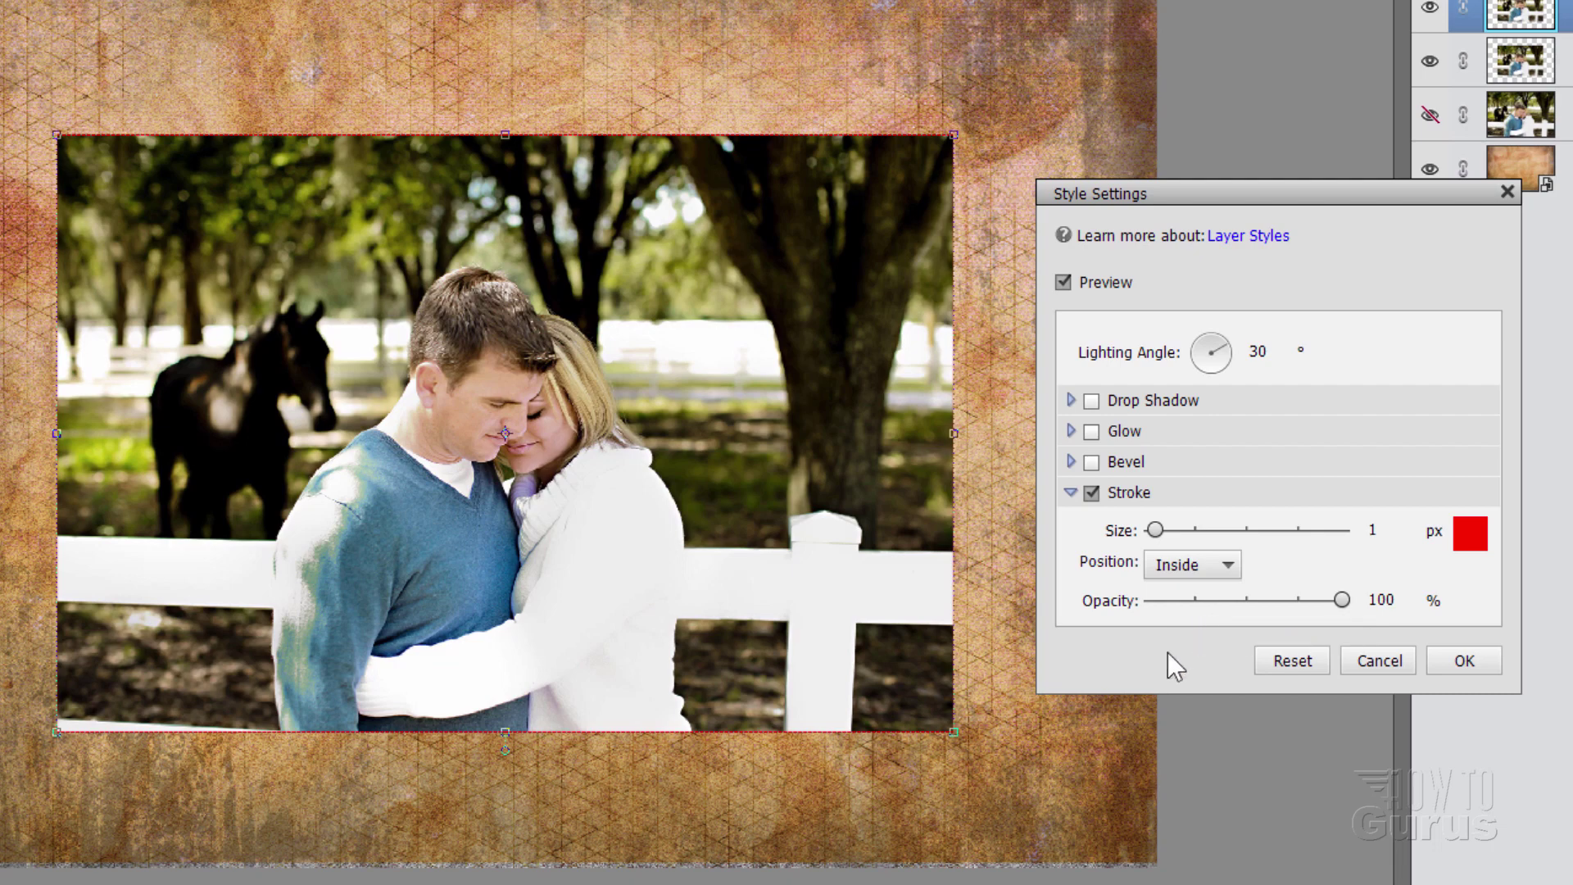
left_click_drag(1155, 530, 1217, 514)
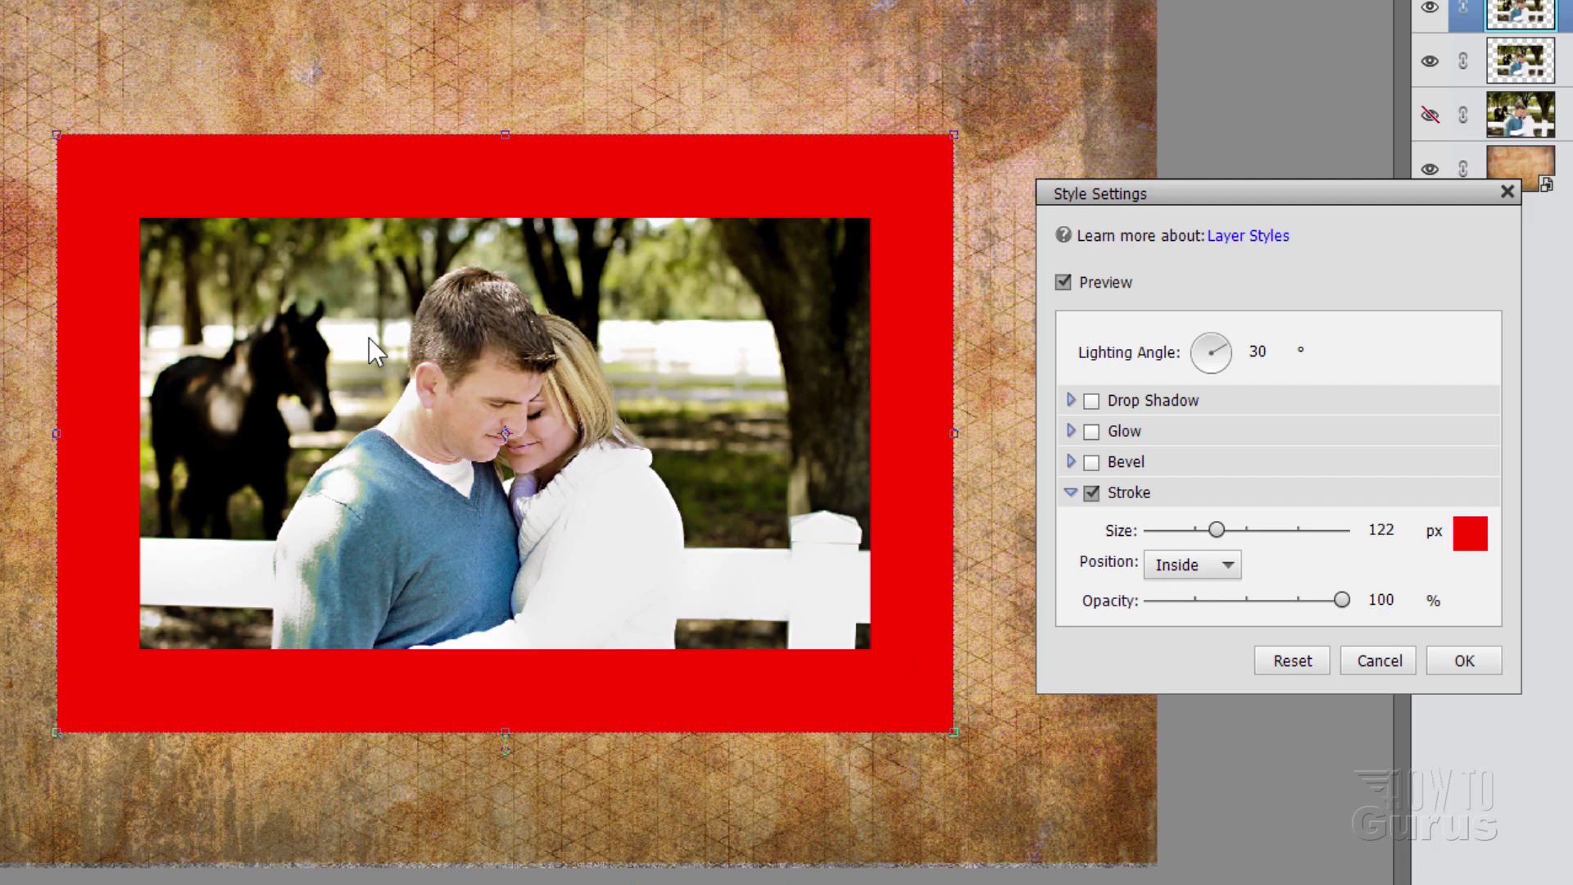
left_click(1471, 665)
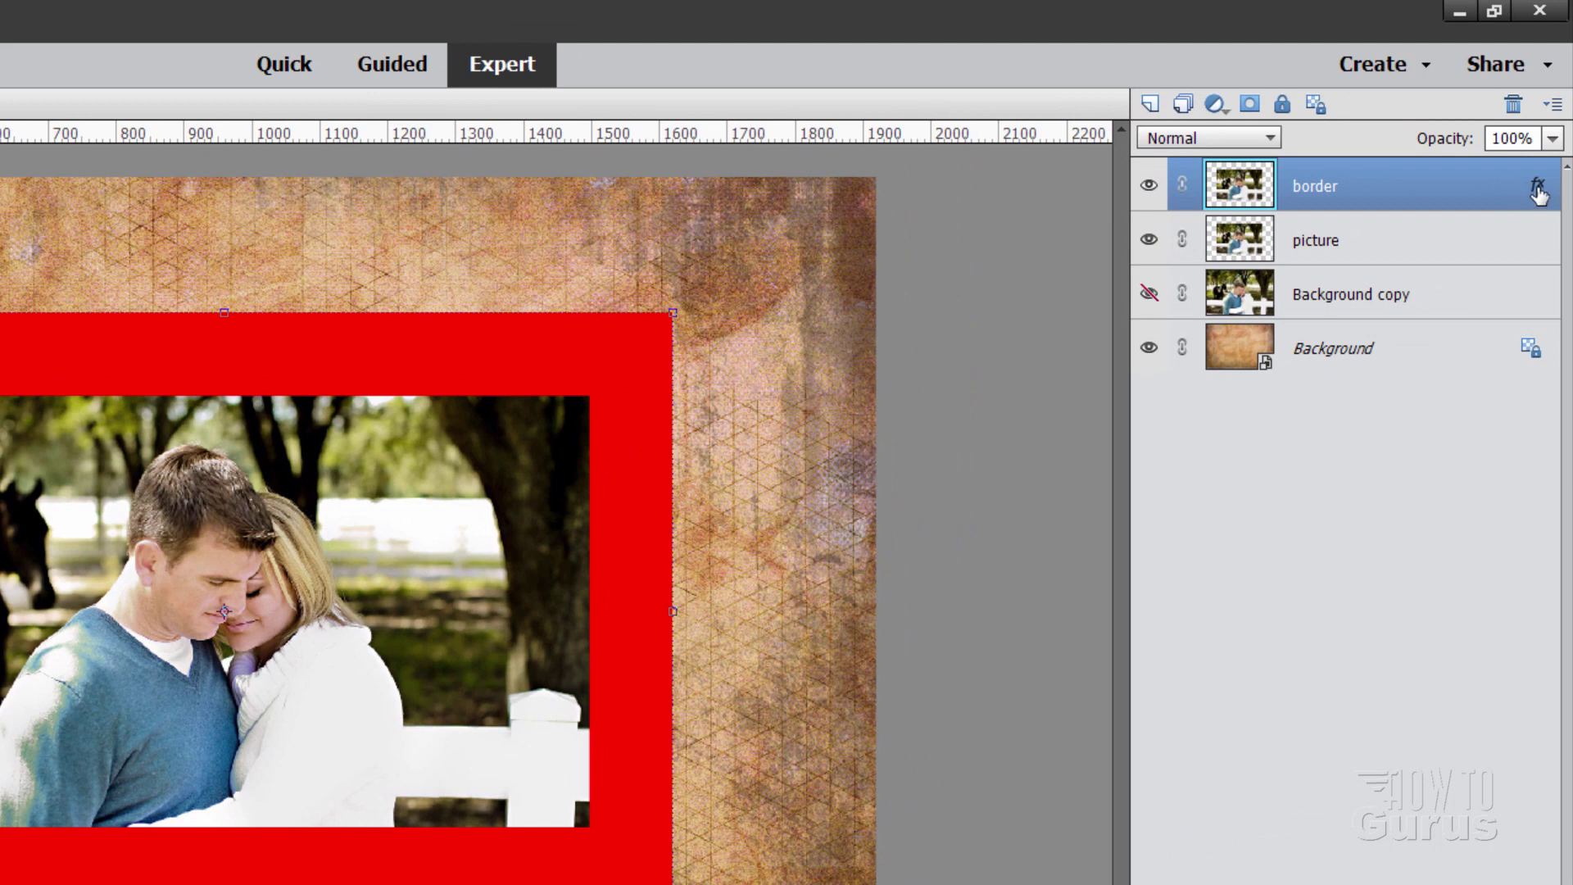
- Simplify the border layer and delete everything on it except the red frame
right_click(1321, 193)
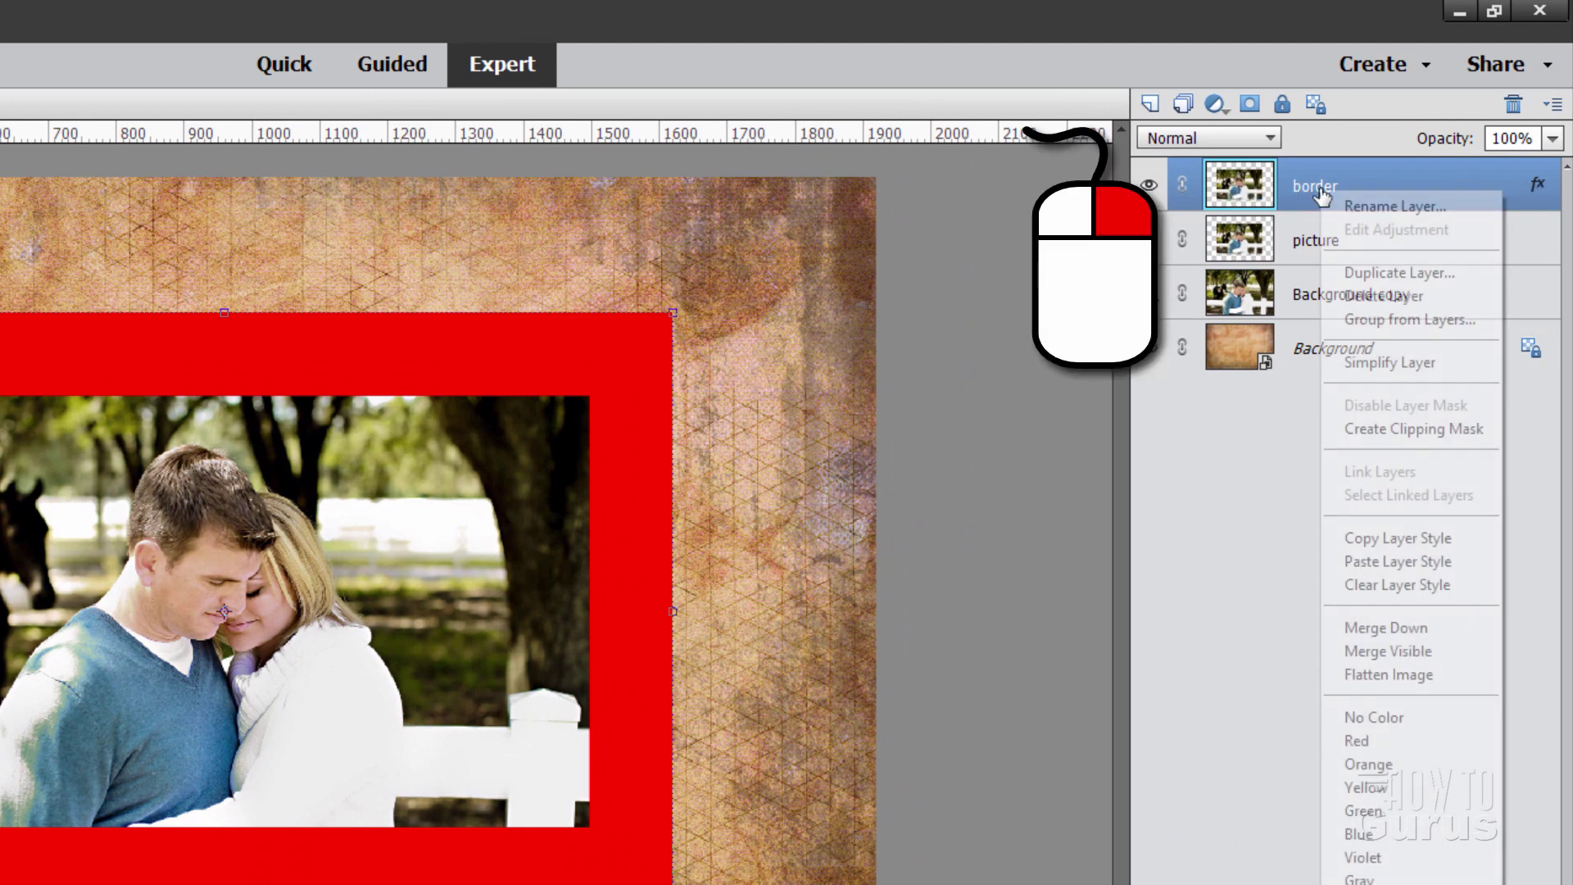
left_click(1387, 361)
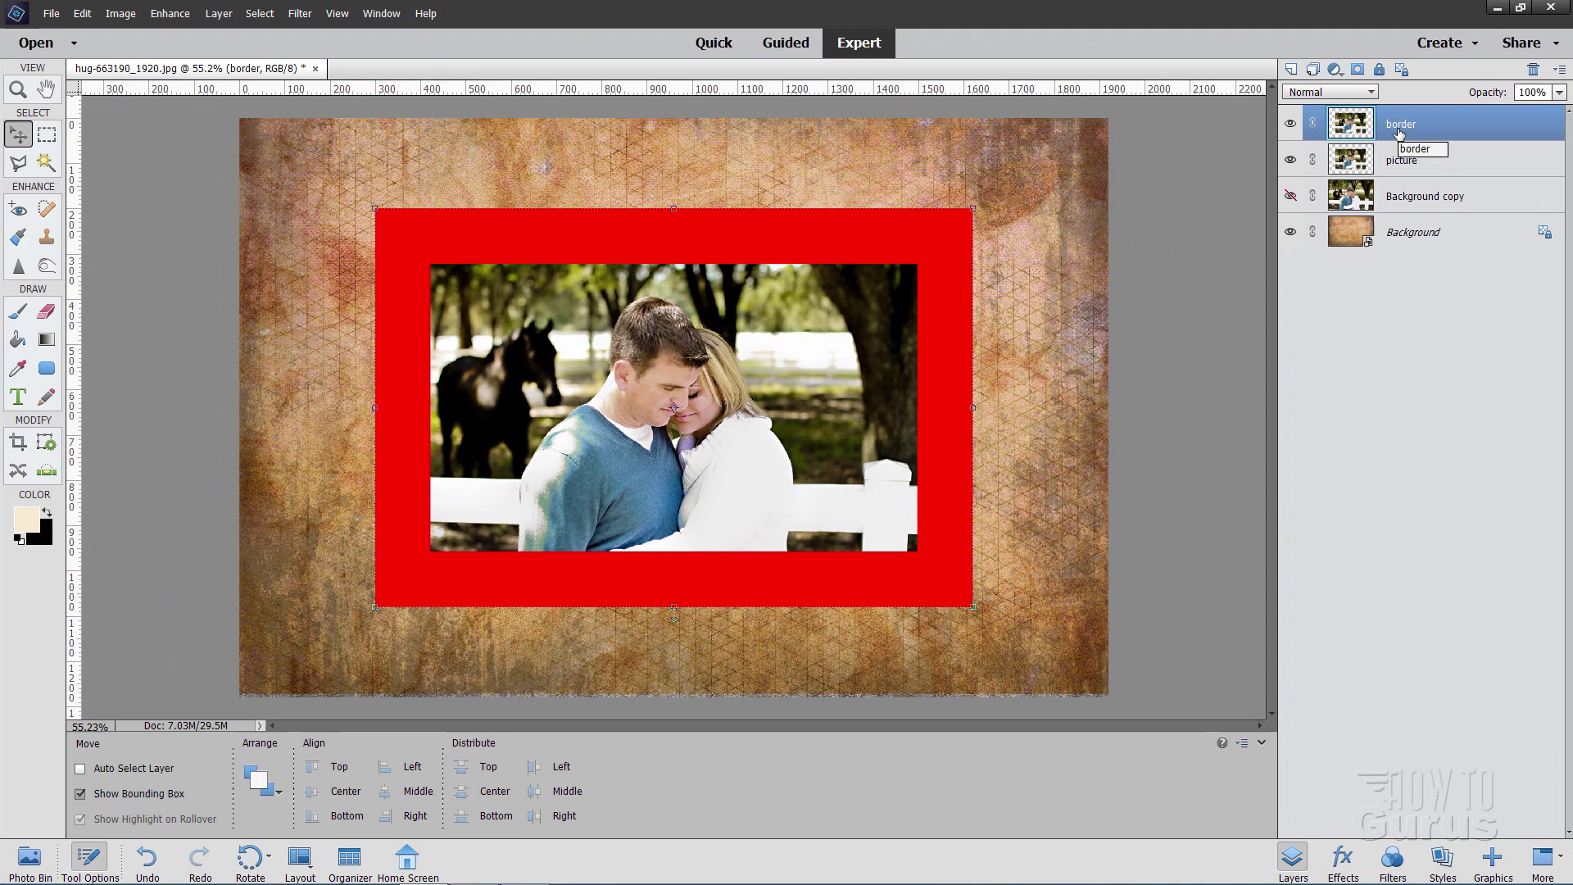
left_click(46, 163)
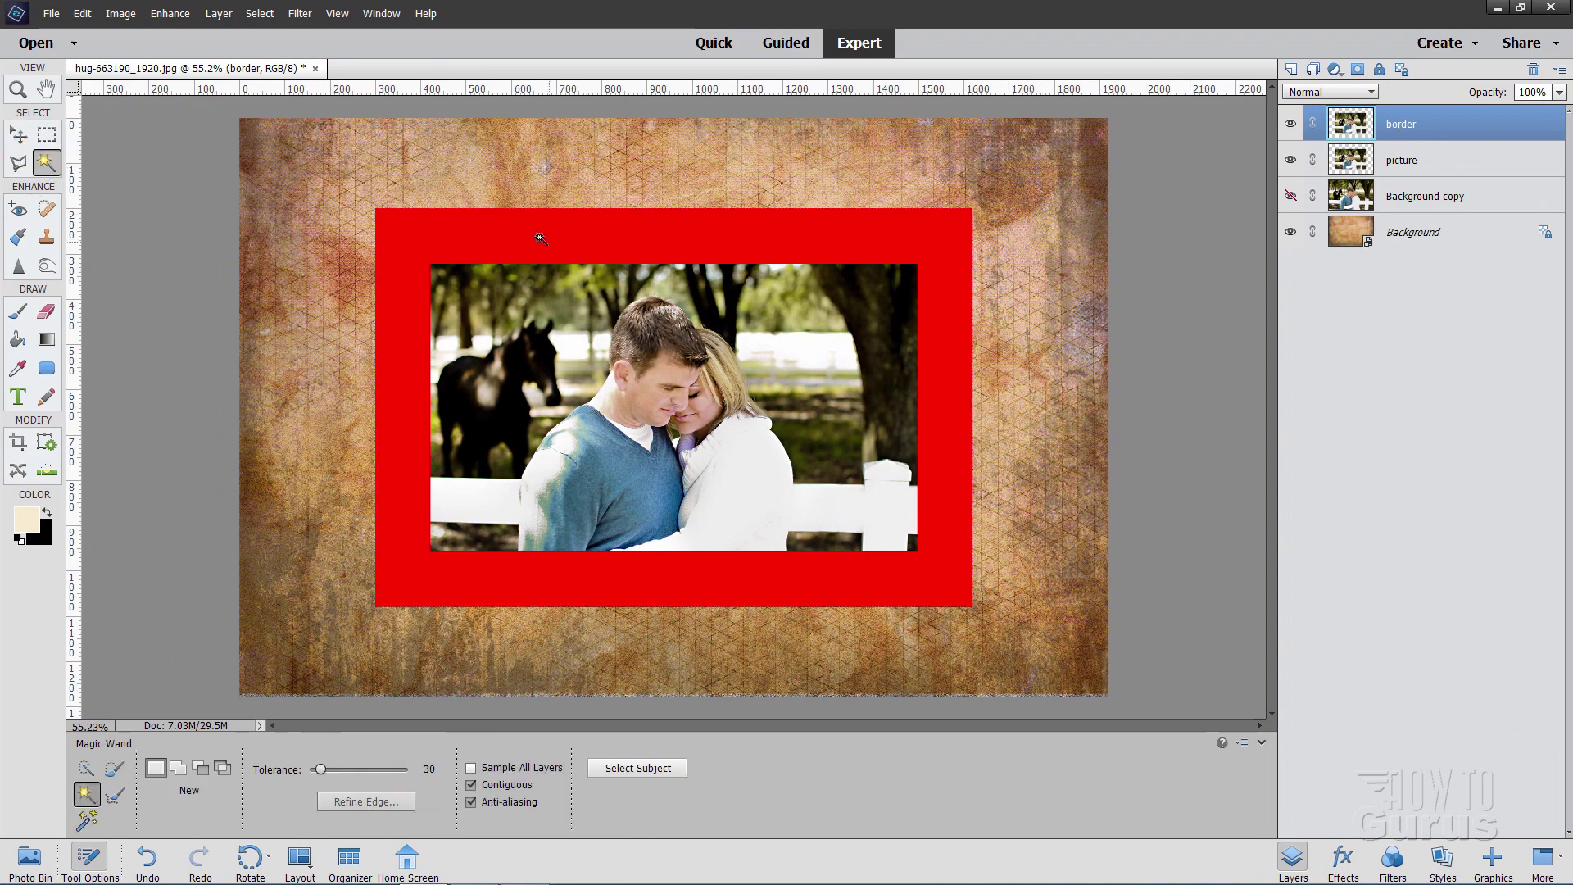
left_click(568, 235)
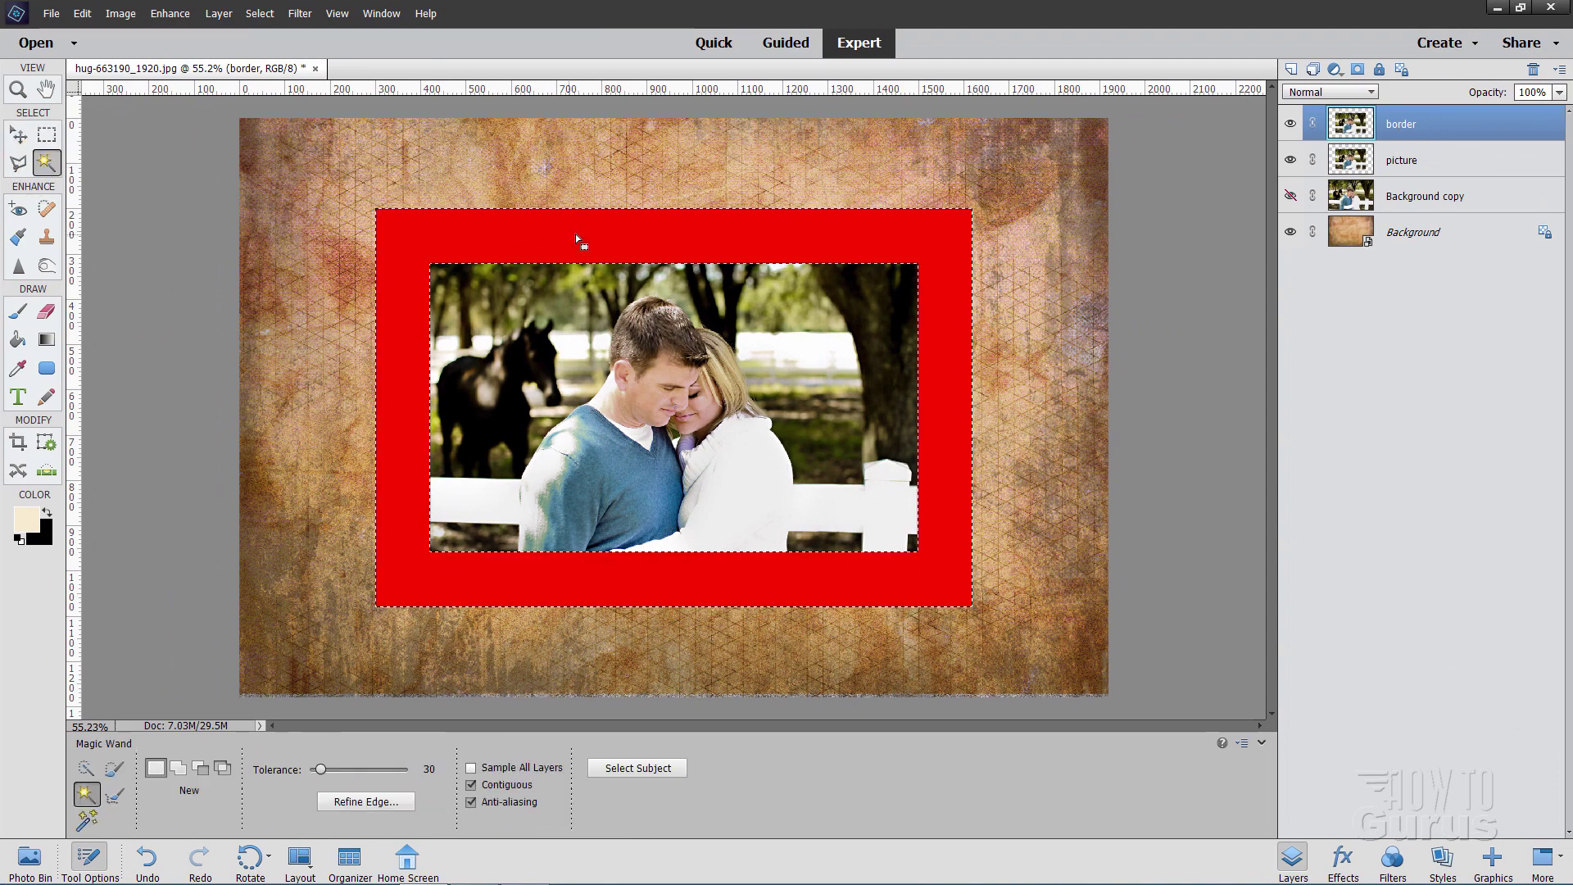
left_click(258, 13)
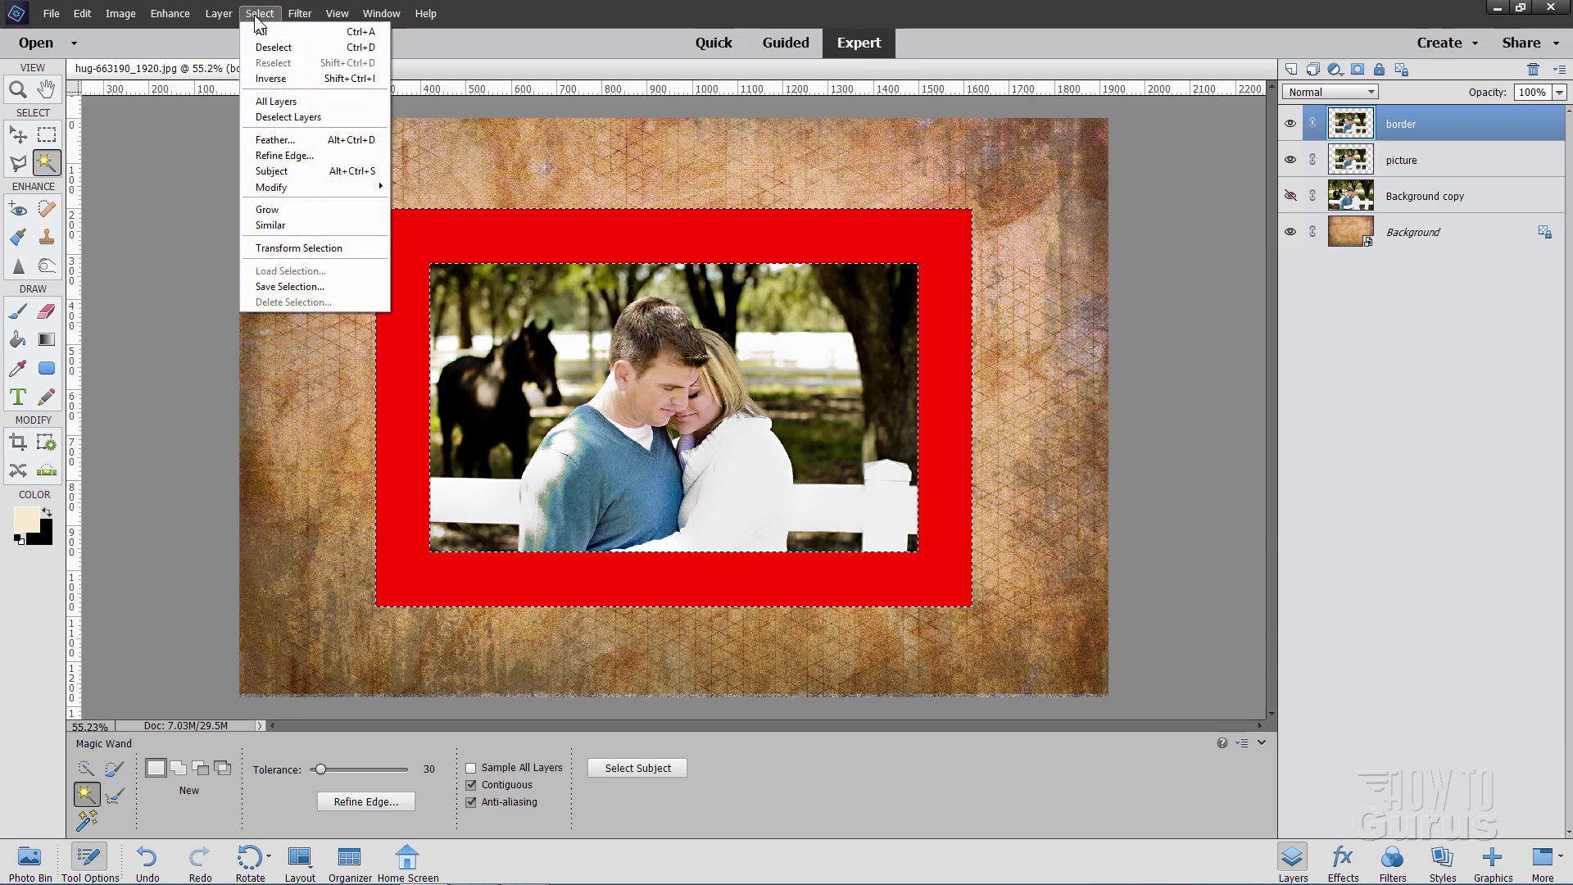
left_click(271, 79)
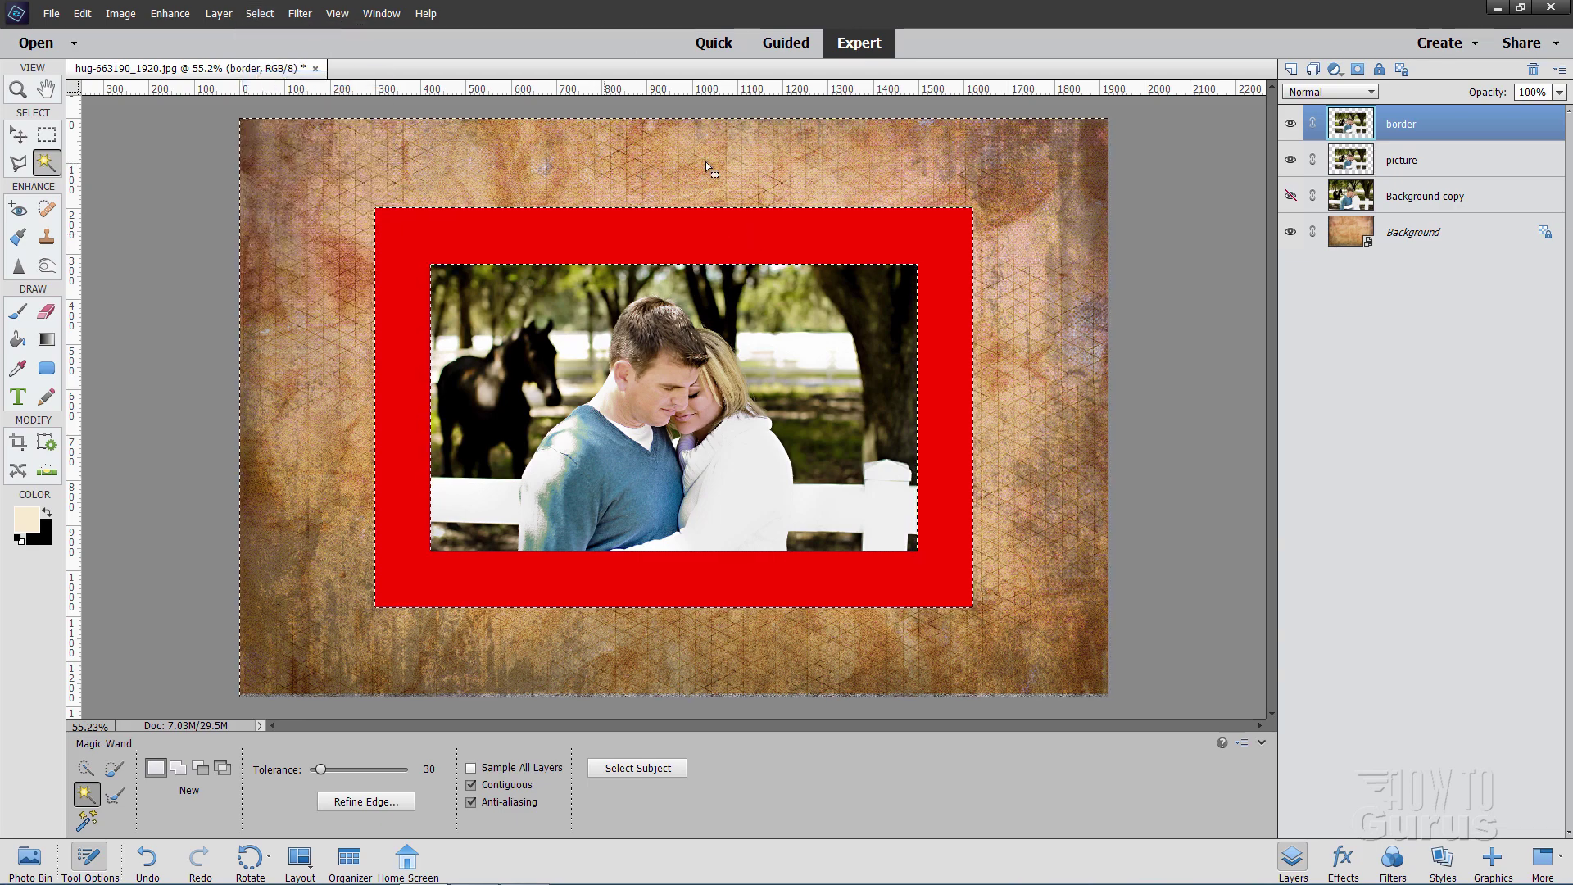
key("Delete")
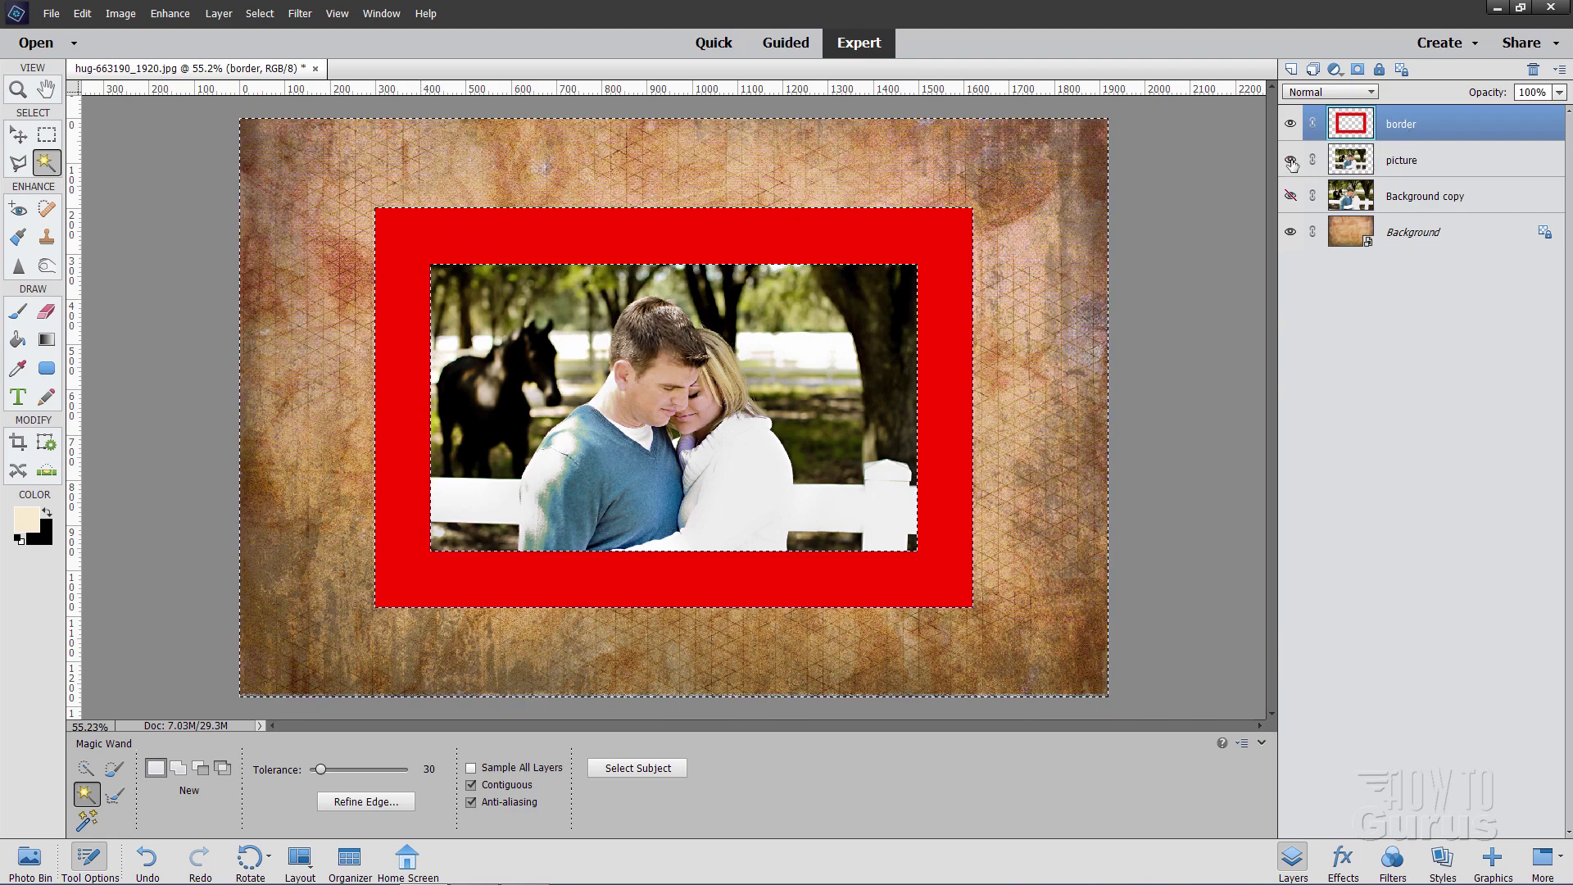
- Show the picture layer again and deselect
left_click(1291, 160)
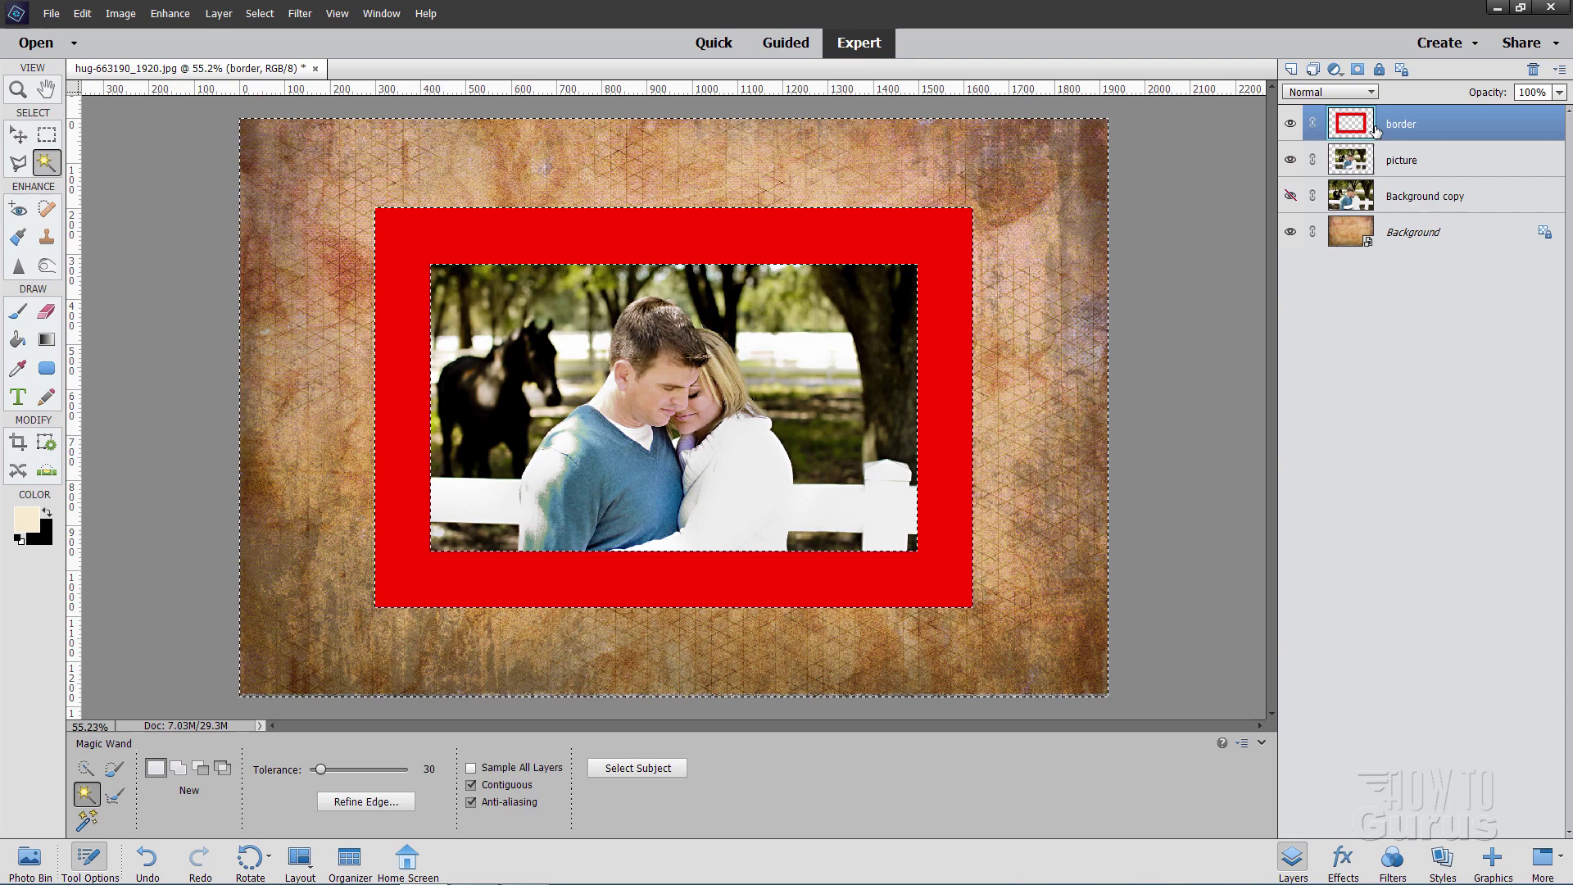
left_click(260, 13)
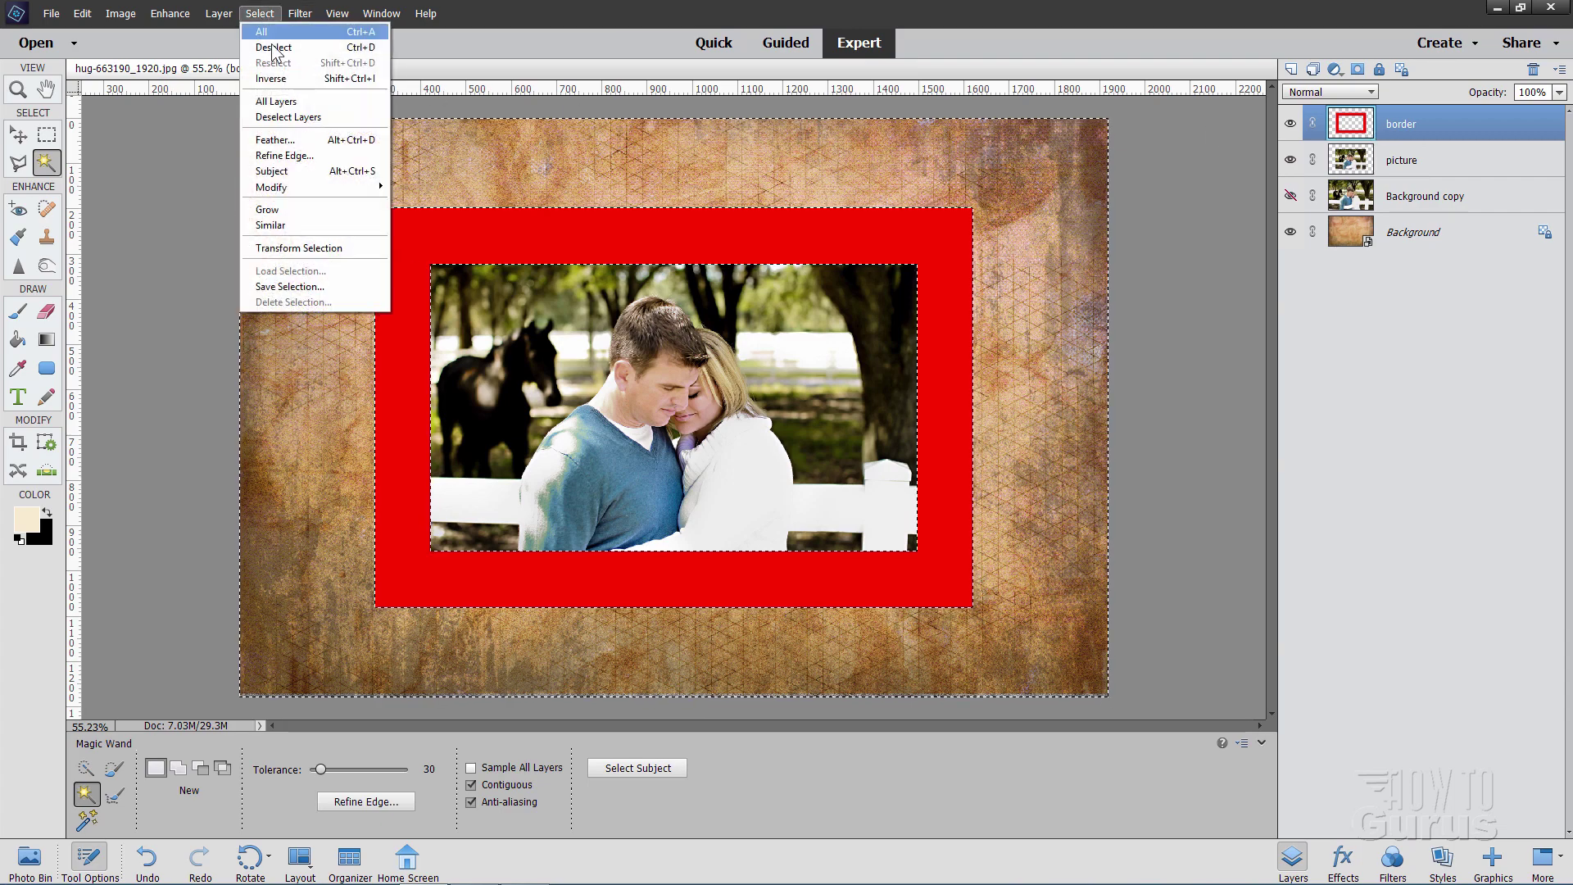
left_click(275, 47)
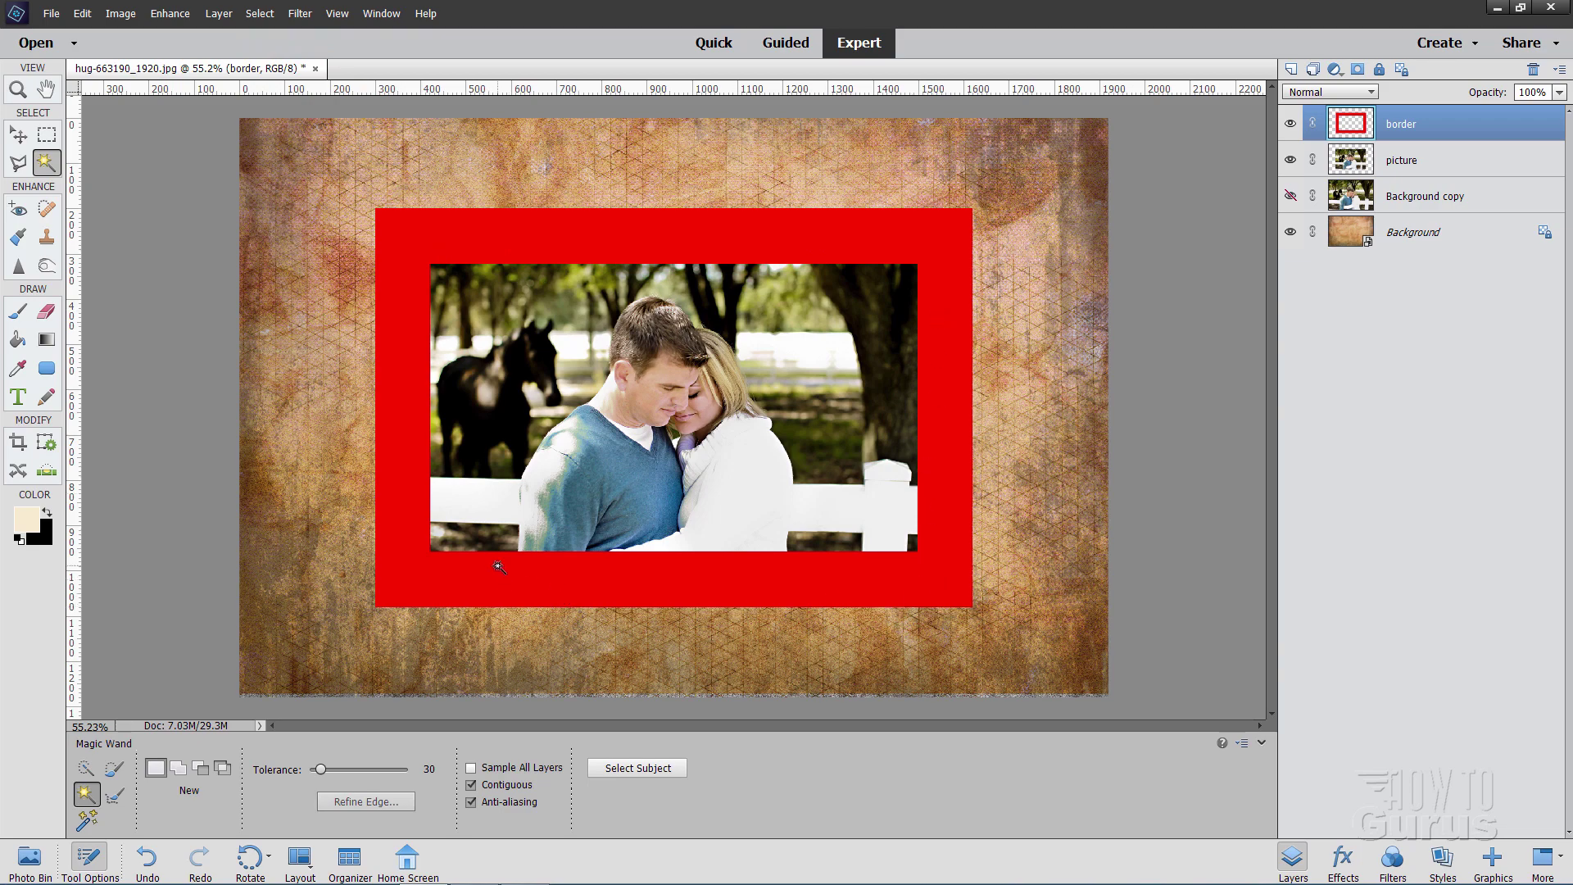
- Set the foreground colour to faeccf and paint-bucket the red frame cream
left_click(21, 137)
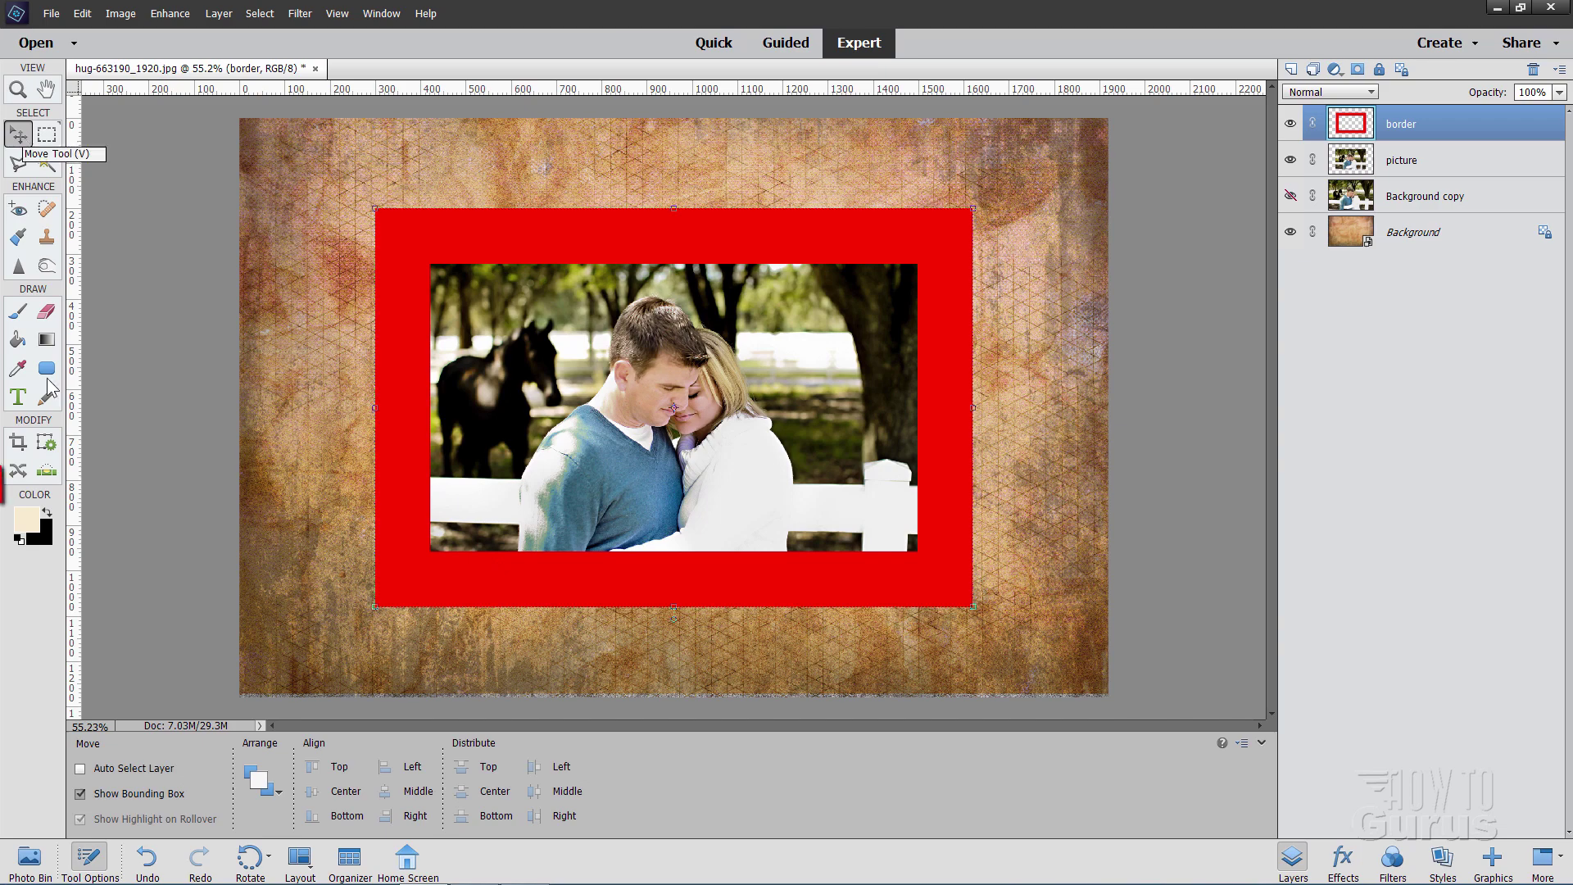
left_click(27, 525)
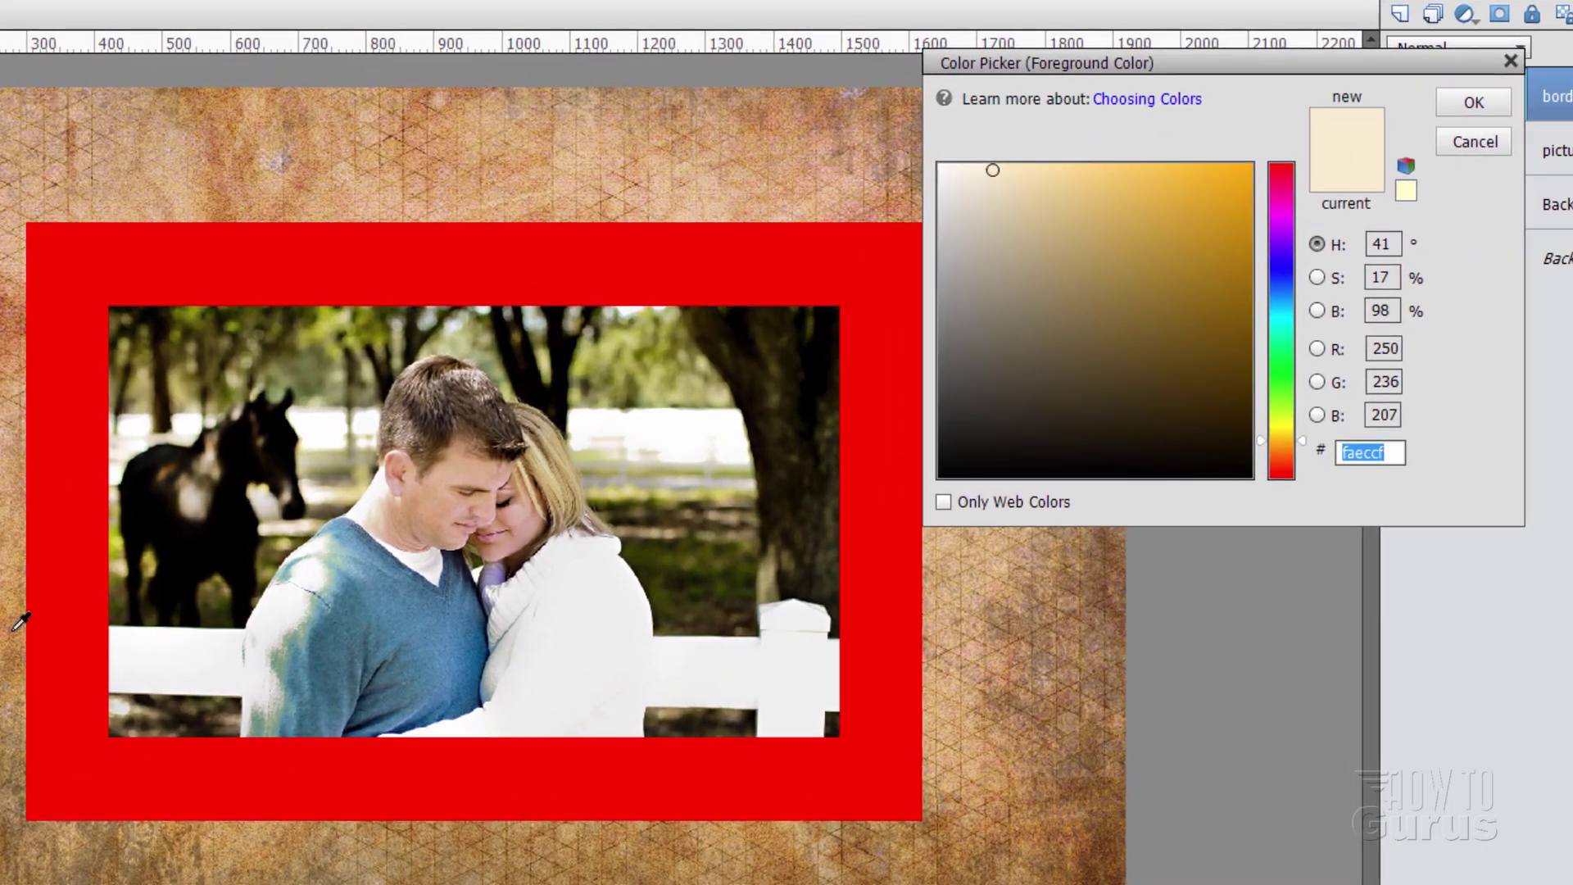
left_click(1393, 453)
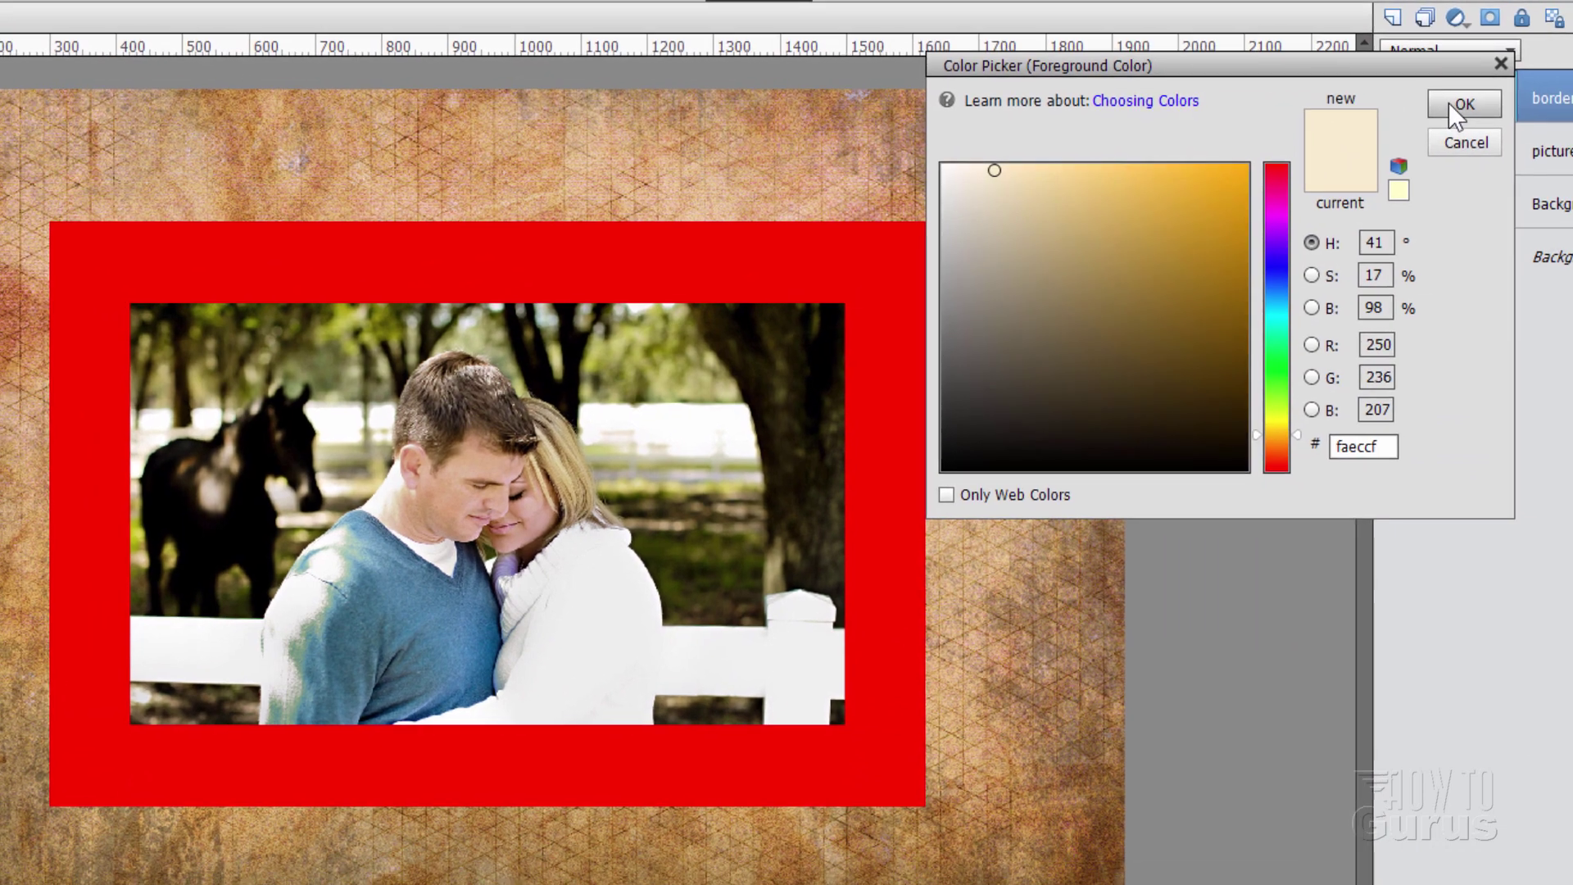
left_click(1450, 102)
left_click(21, 342)
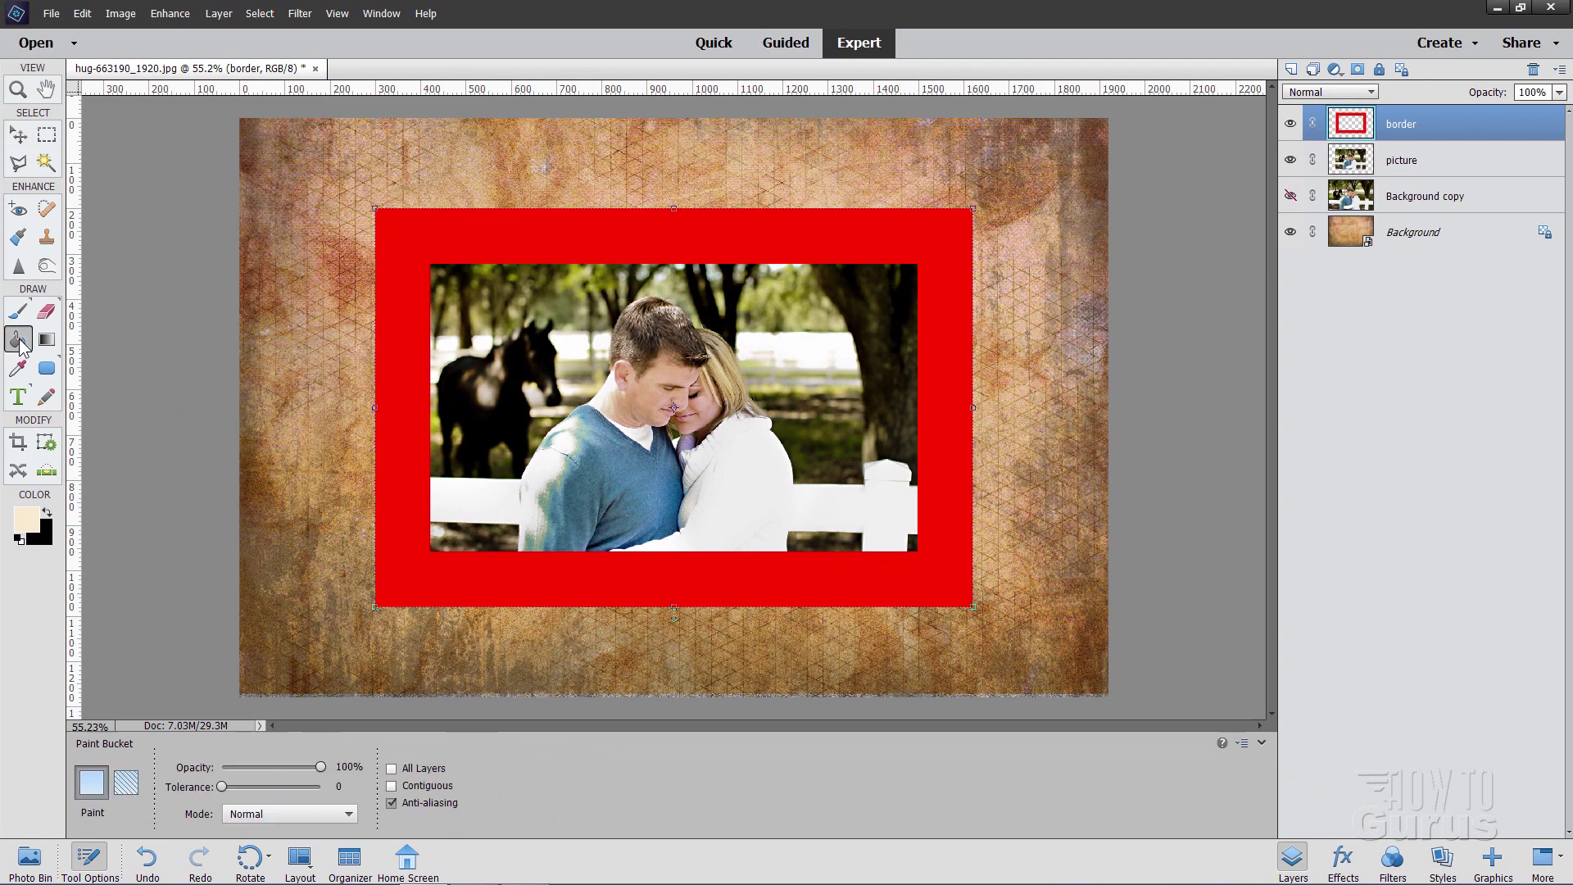
left_click(449, 241)
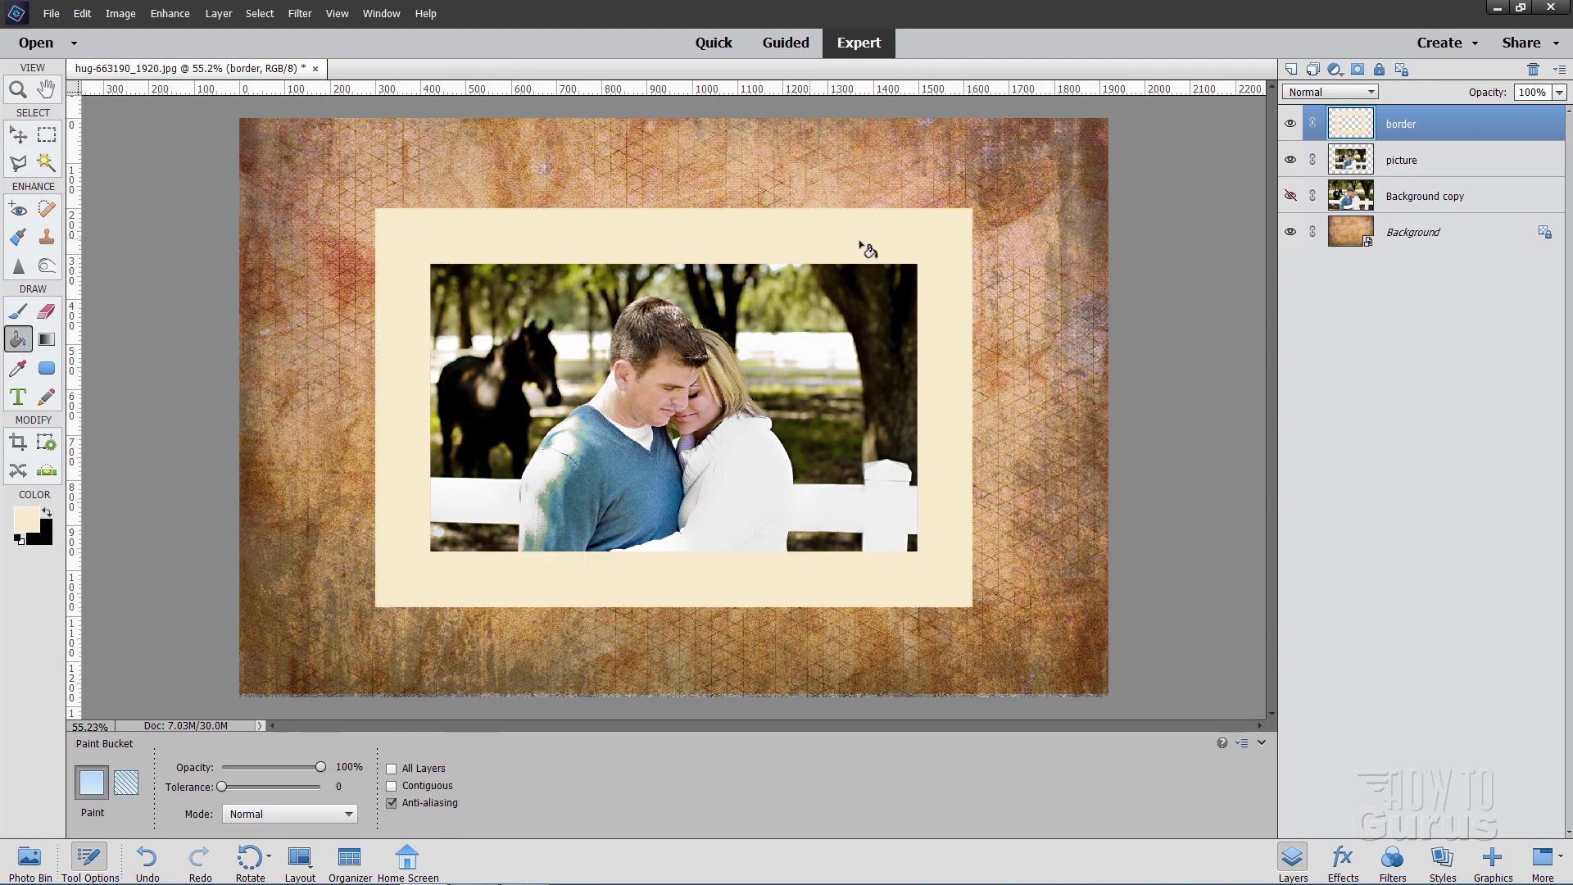
left_click(20, 137)
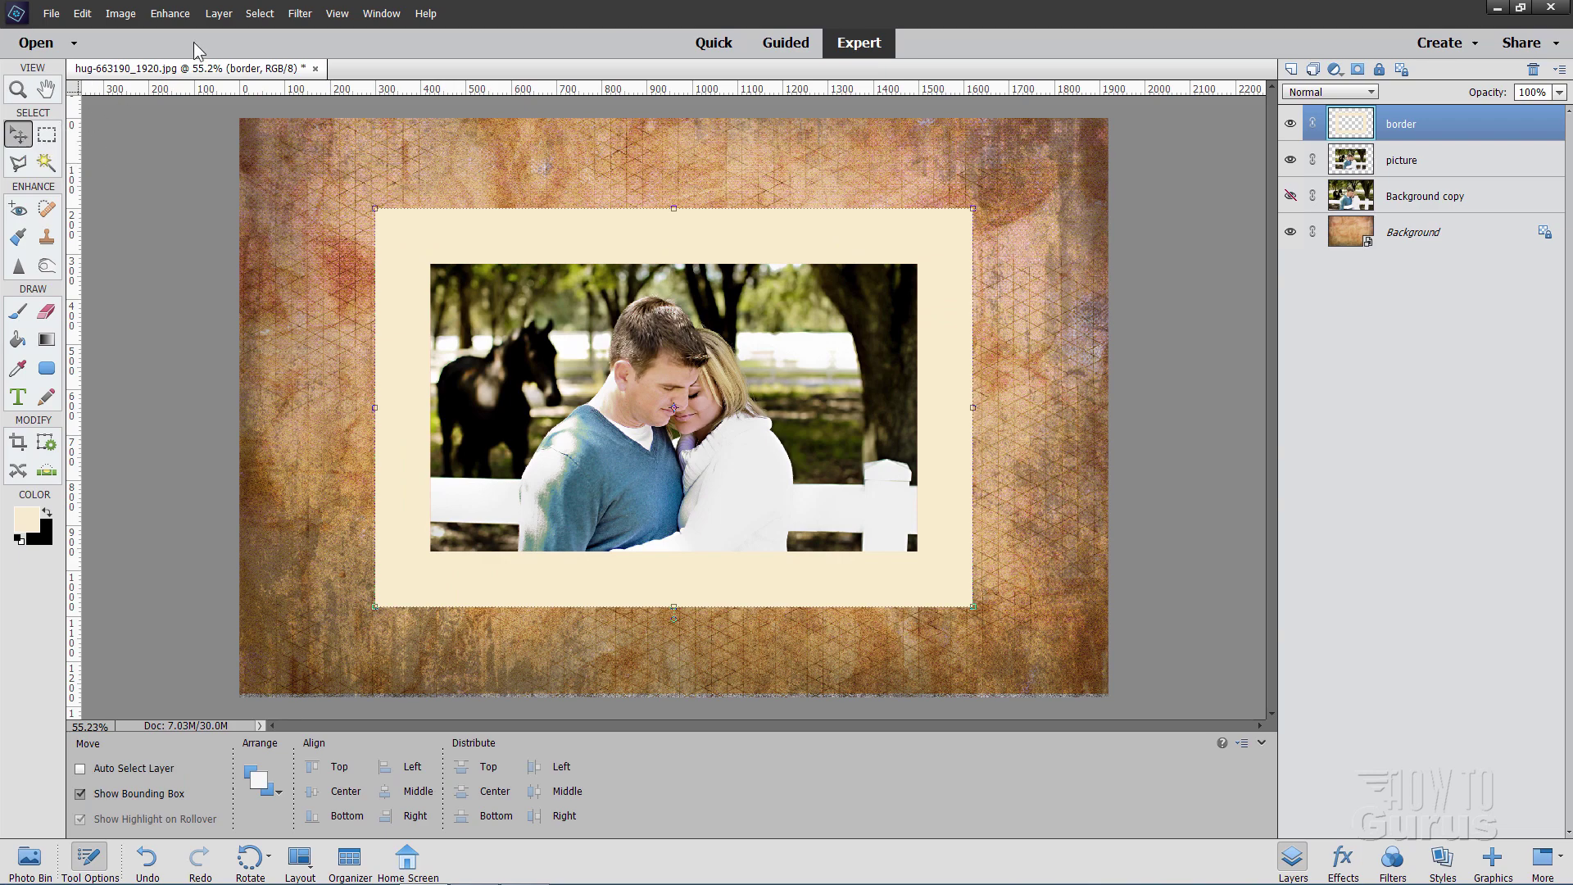
- Apply the Filter Gallery's Canvas Texturizer to the cream mat at 200% scaling, relief 5
left_click(300, 14)
left_click(303, 51)
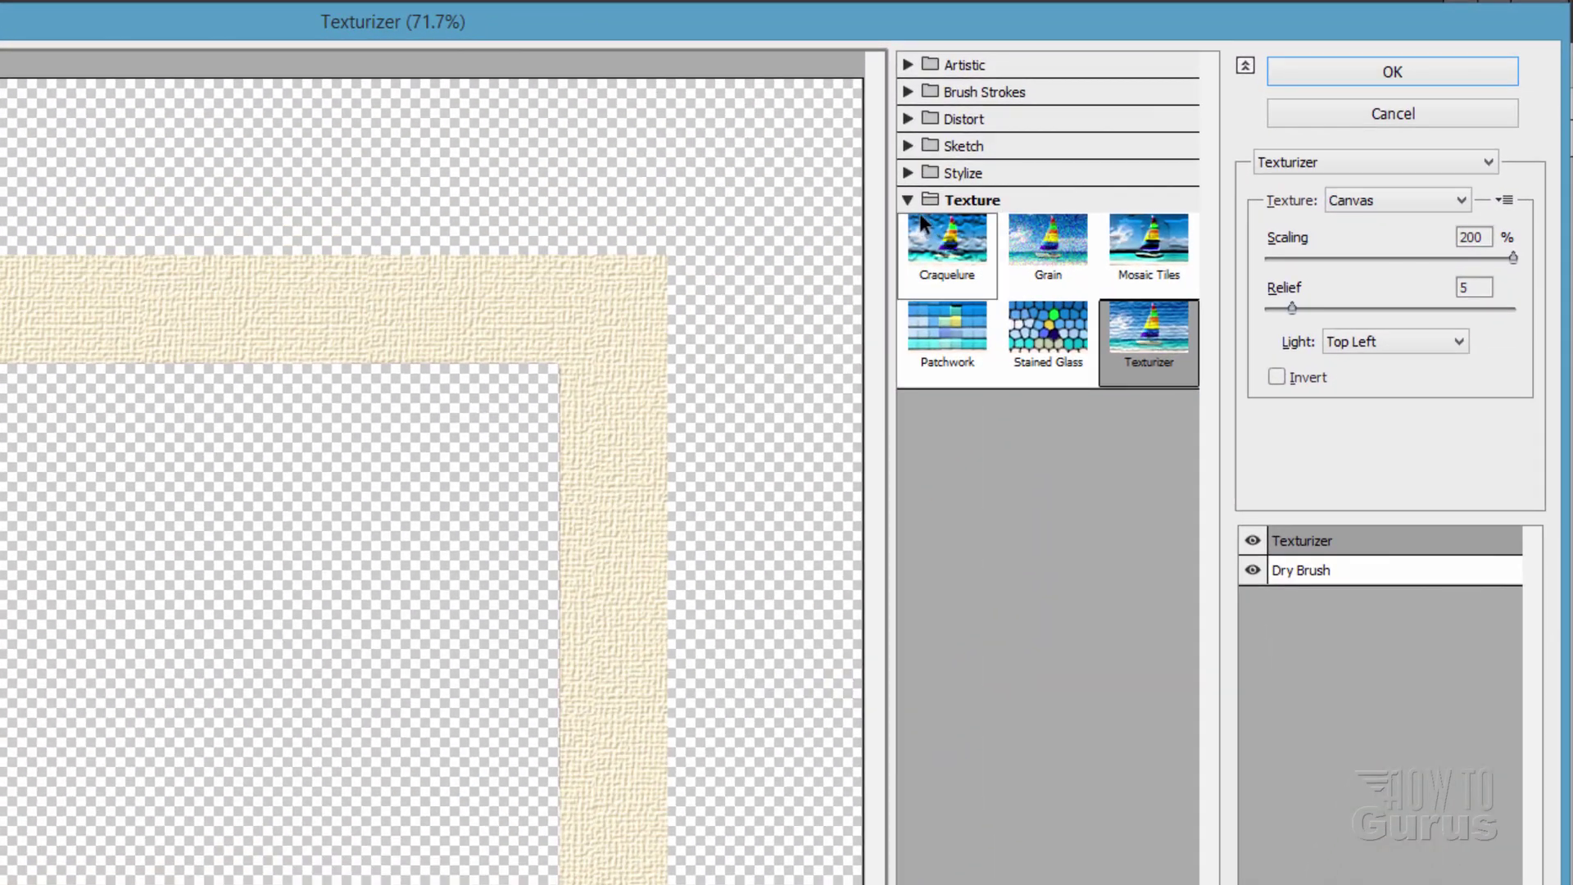
left_click(956, 205)
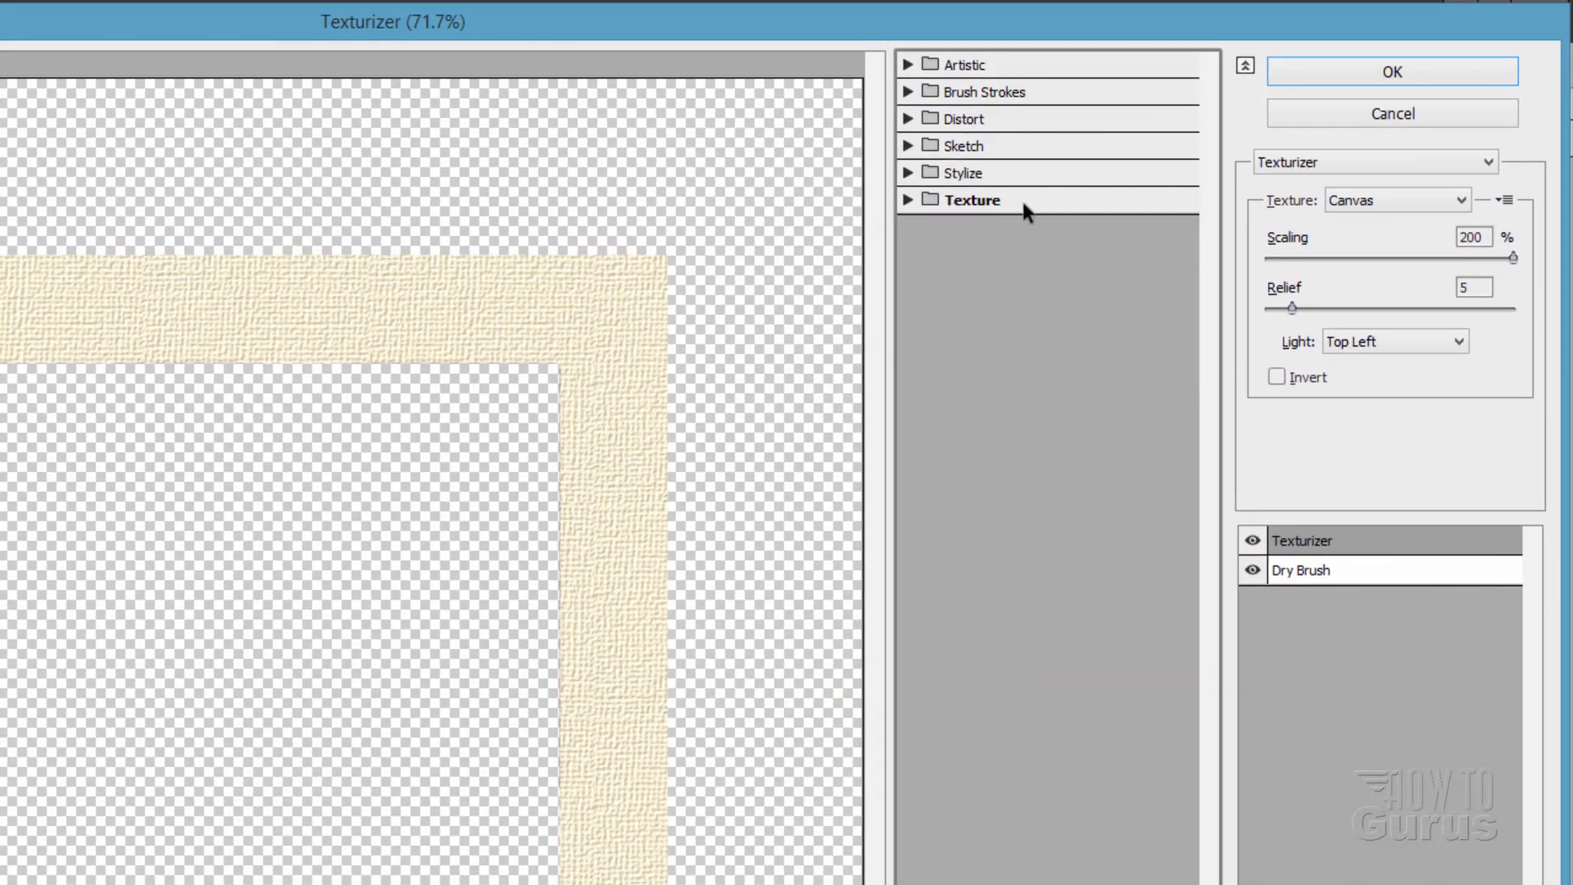
left_click(907, 203)
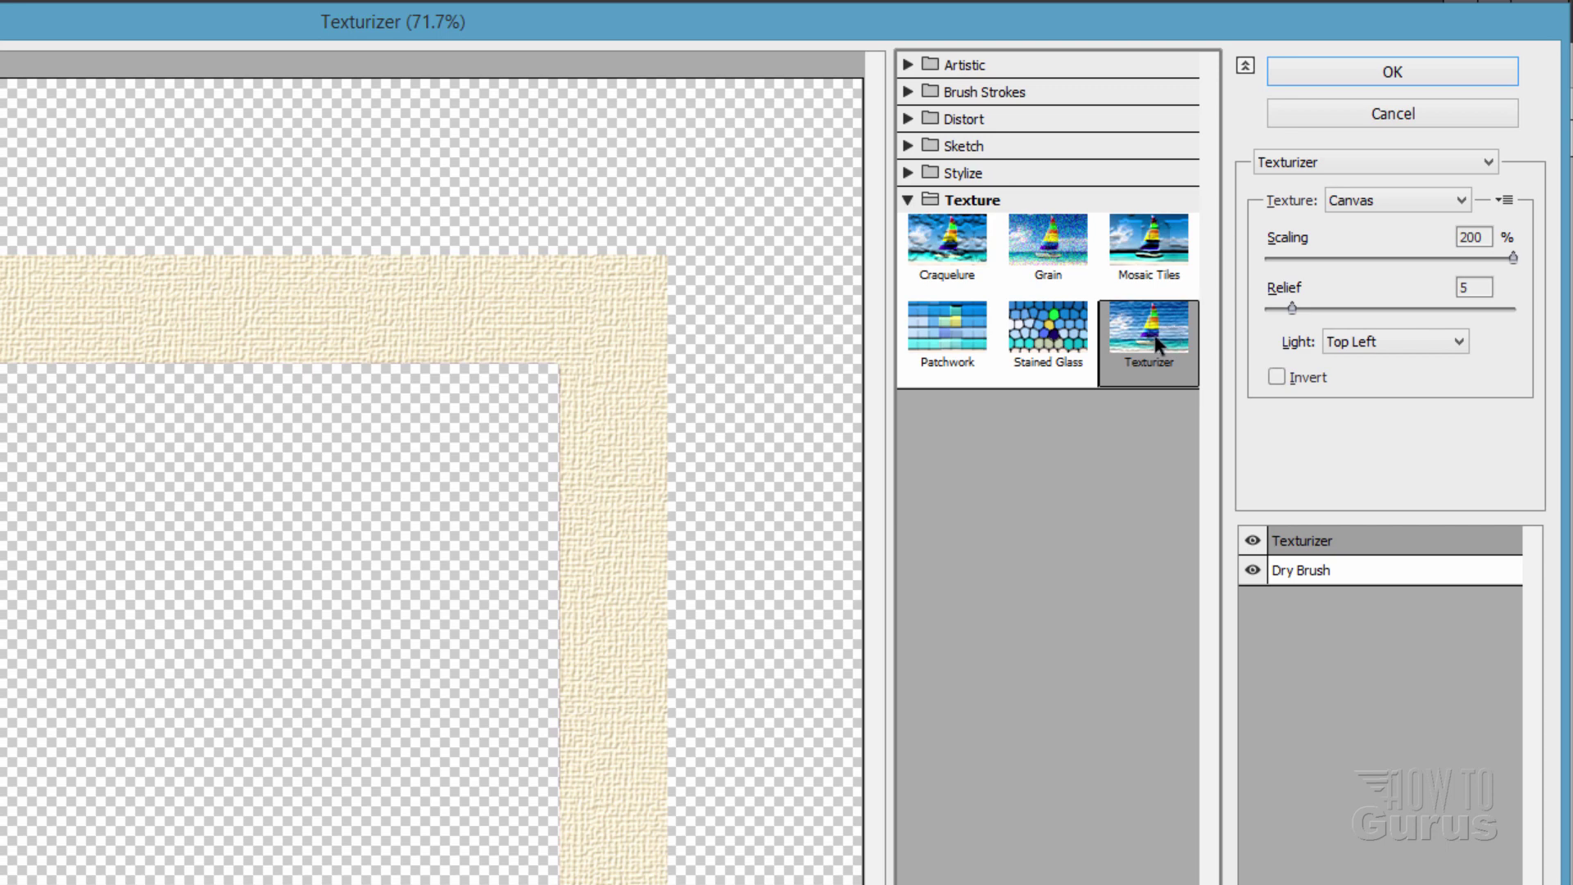
left_click(1388, 195)
left_click(1406, 257)
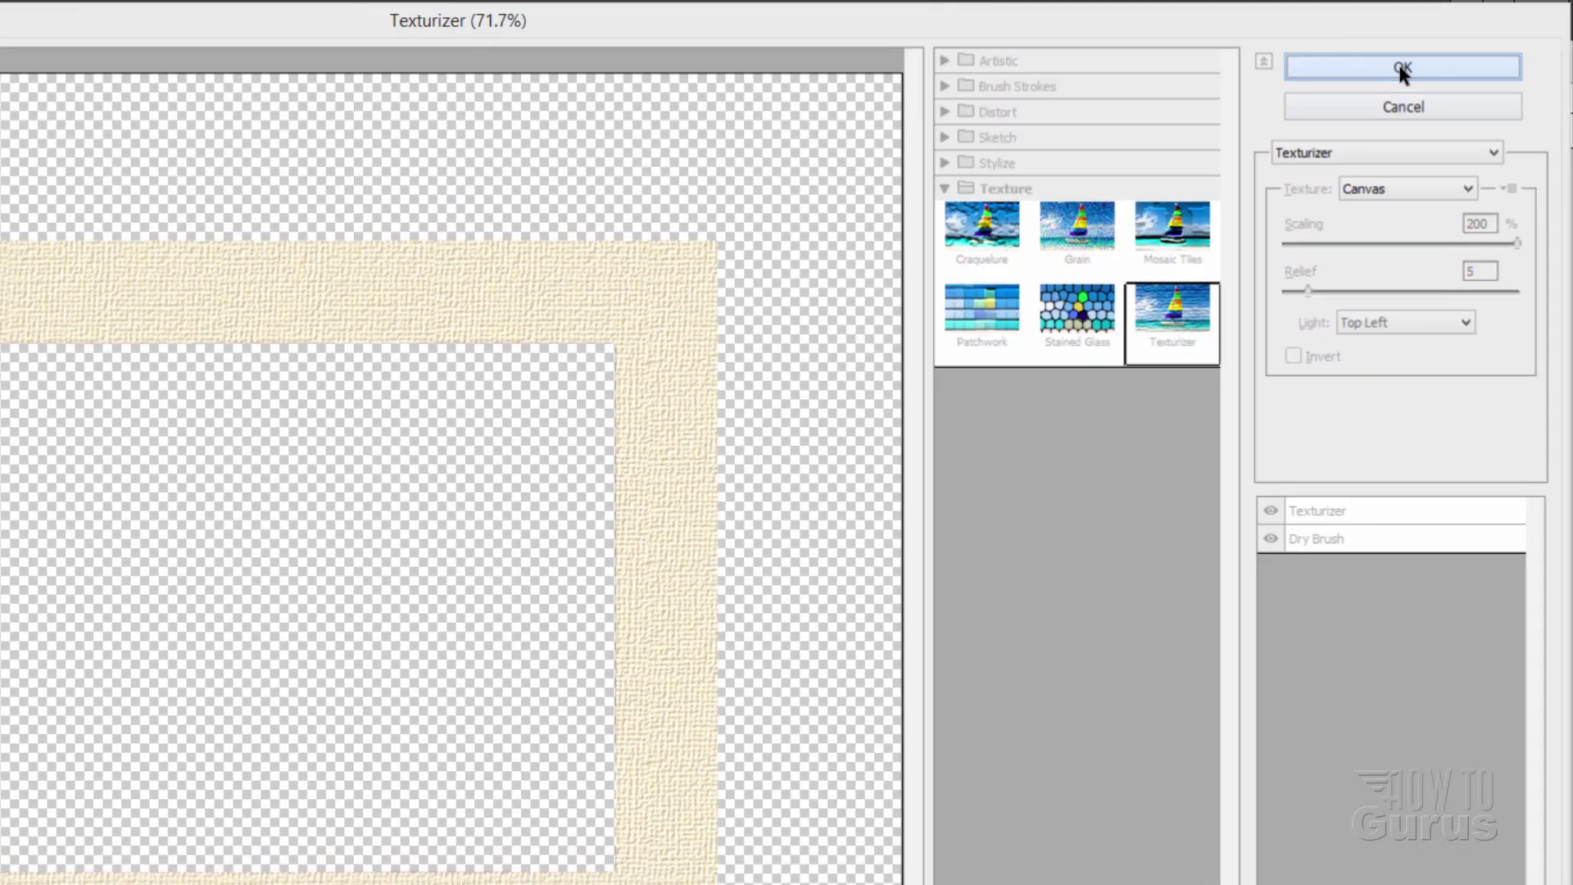
left_click(1390, 70)
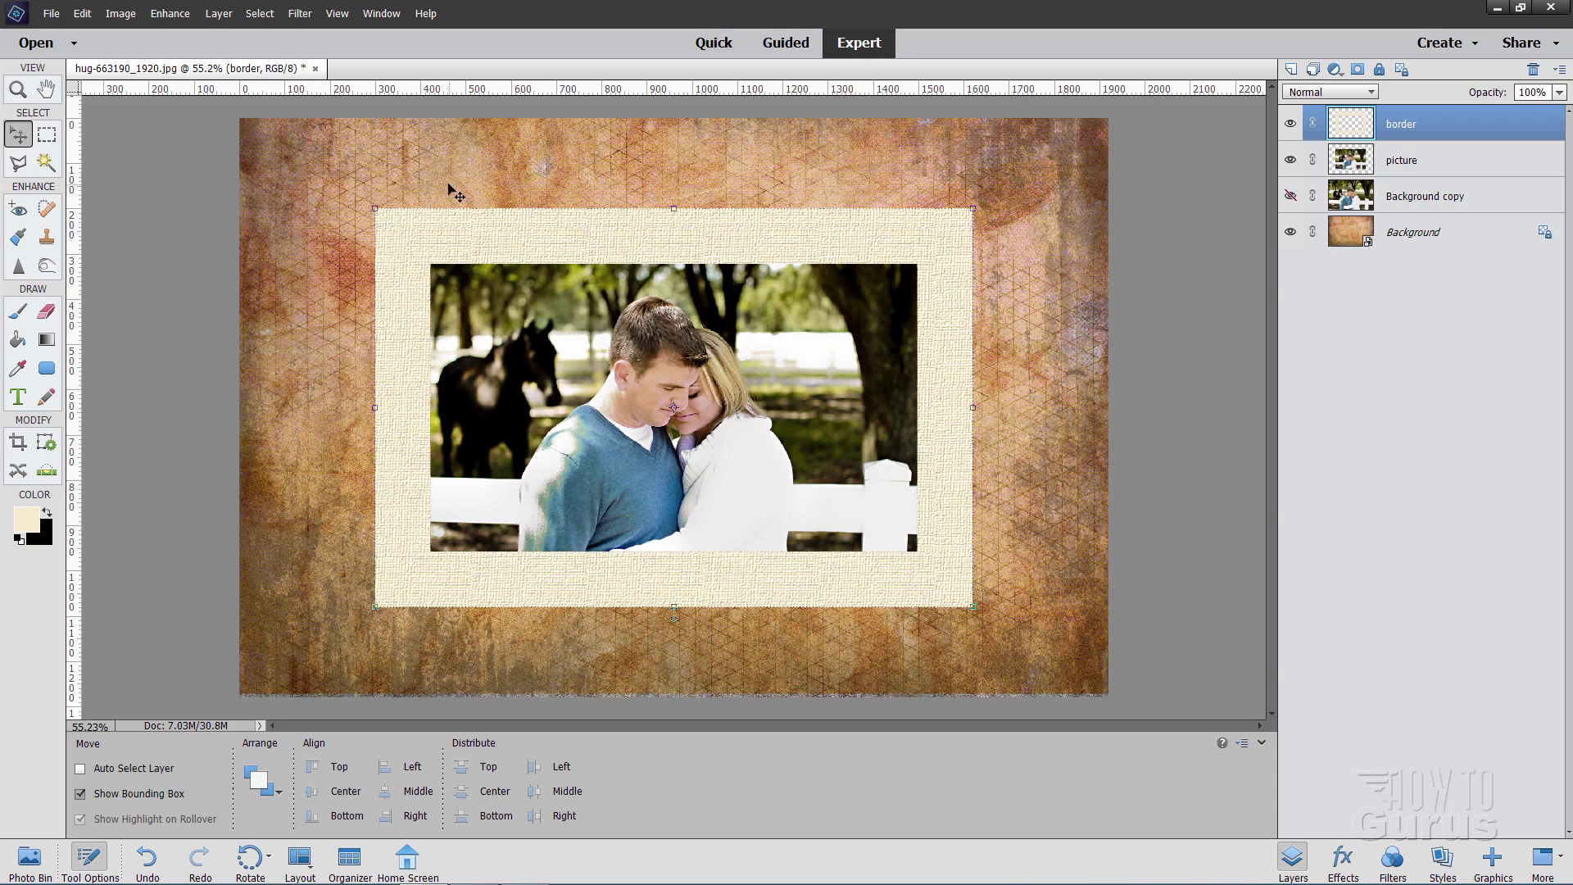
- Add a drop shadow with size 1 px, angle 135, distance 11 px and 75% opacity
left_click(218, 13)
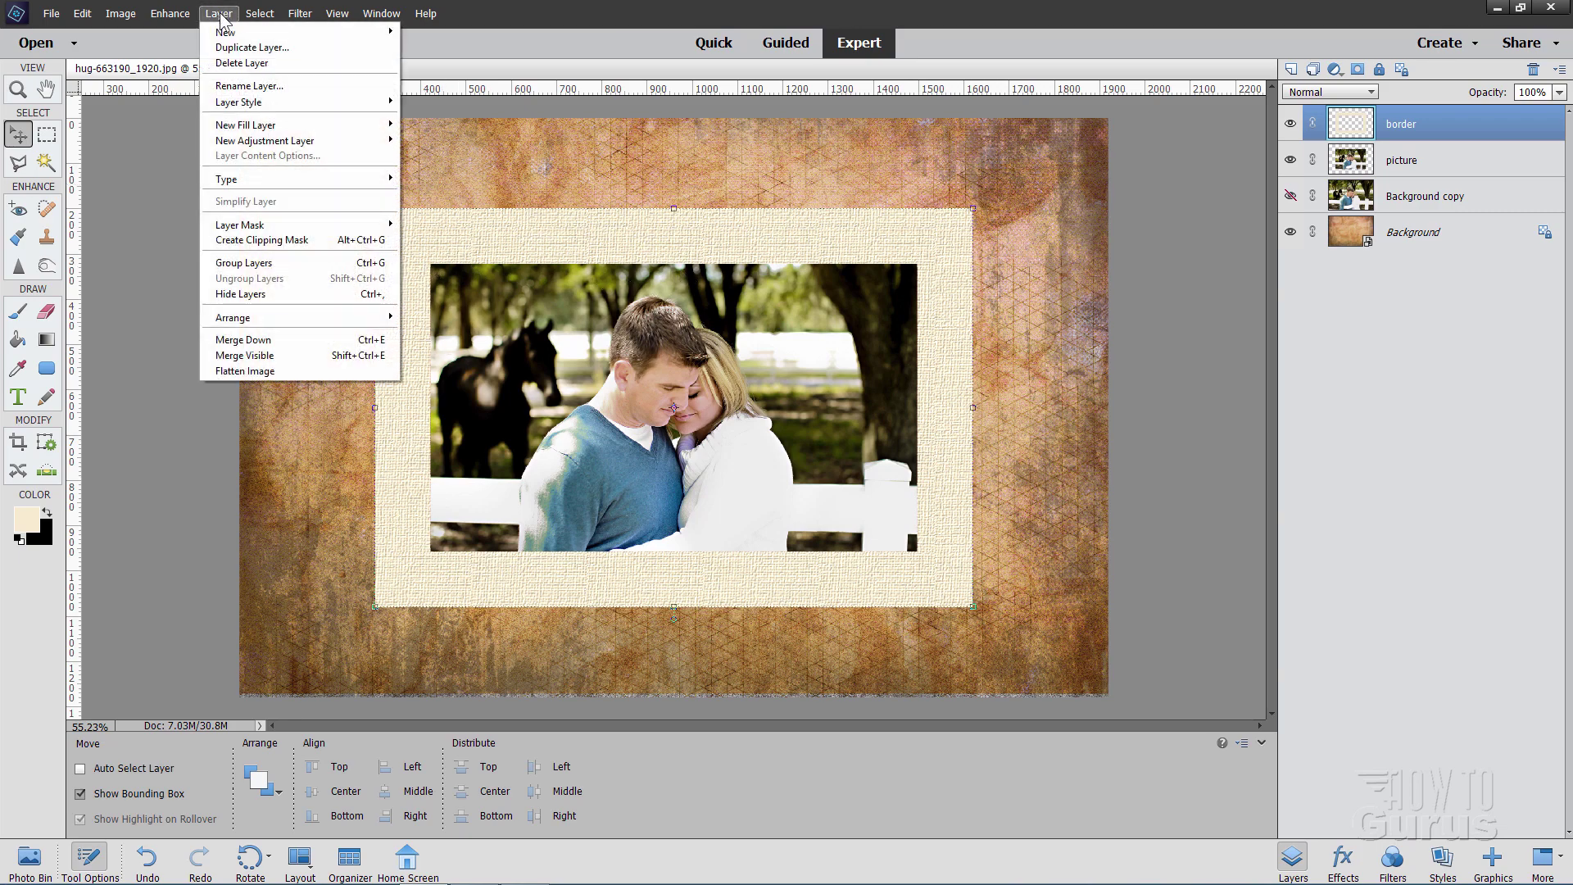
mouse_move(279, 103)
left_click(446, 99)
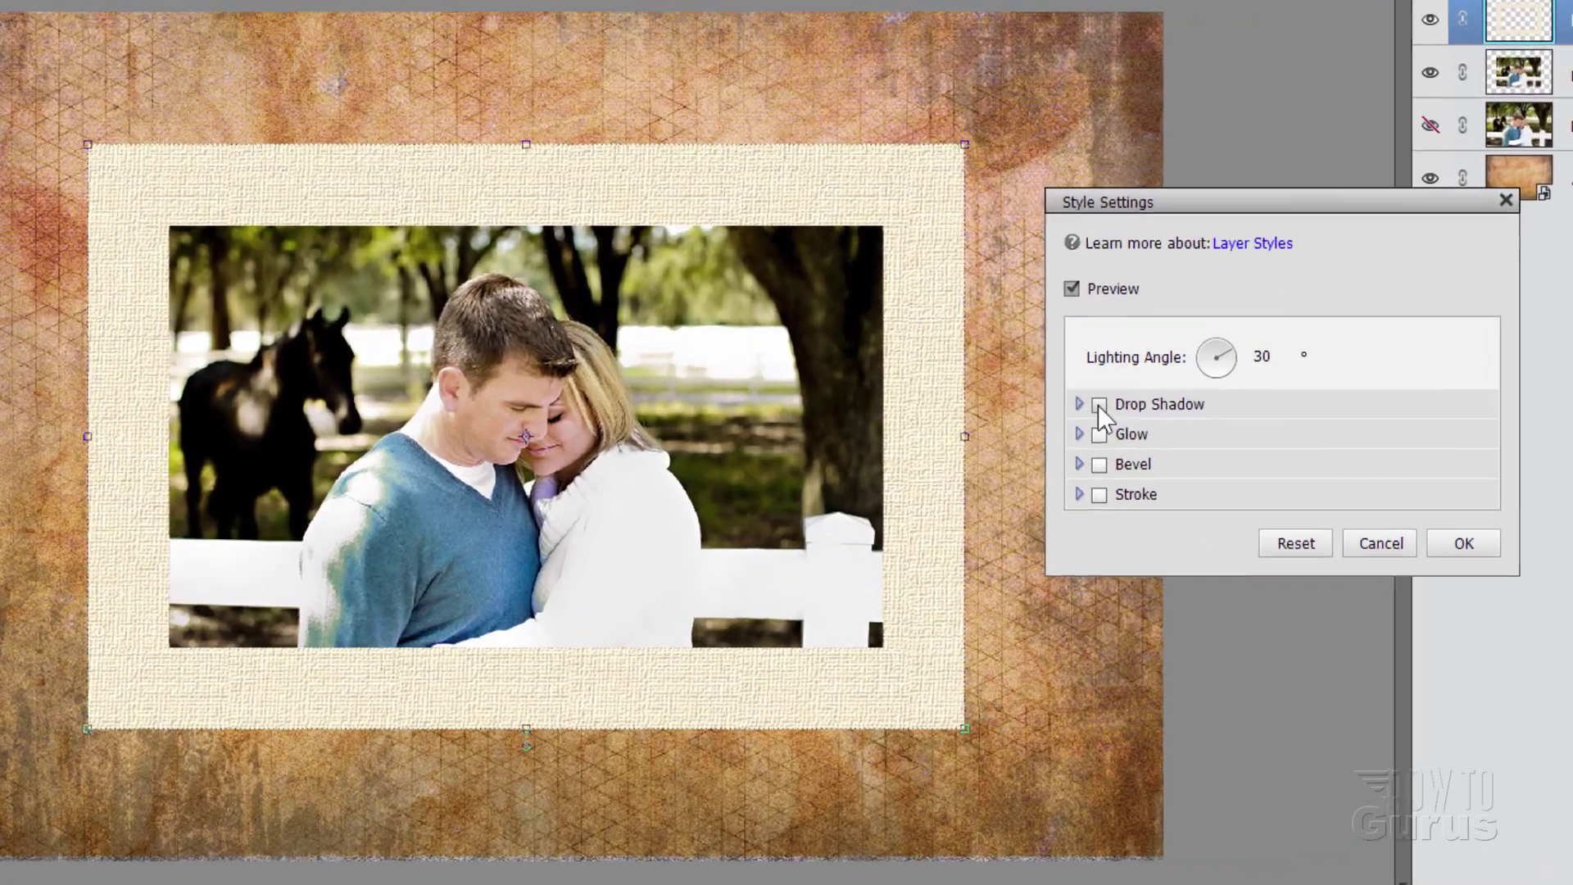
left_click(1079, 385)
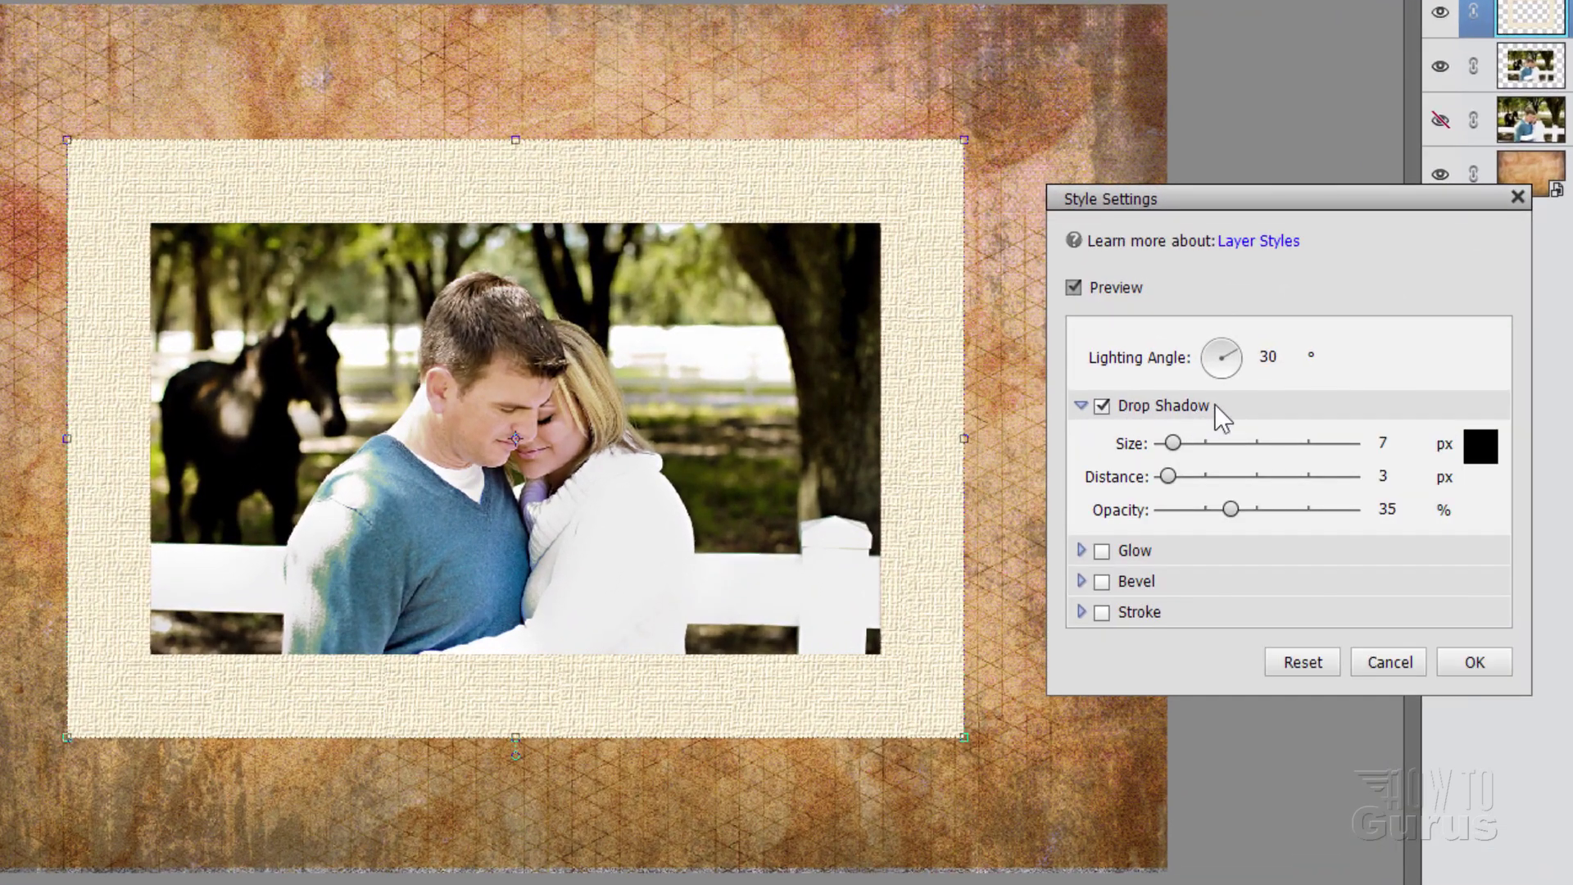
left_click(1353, 439)
type("1")
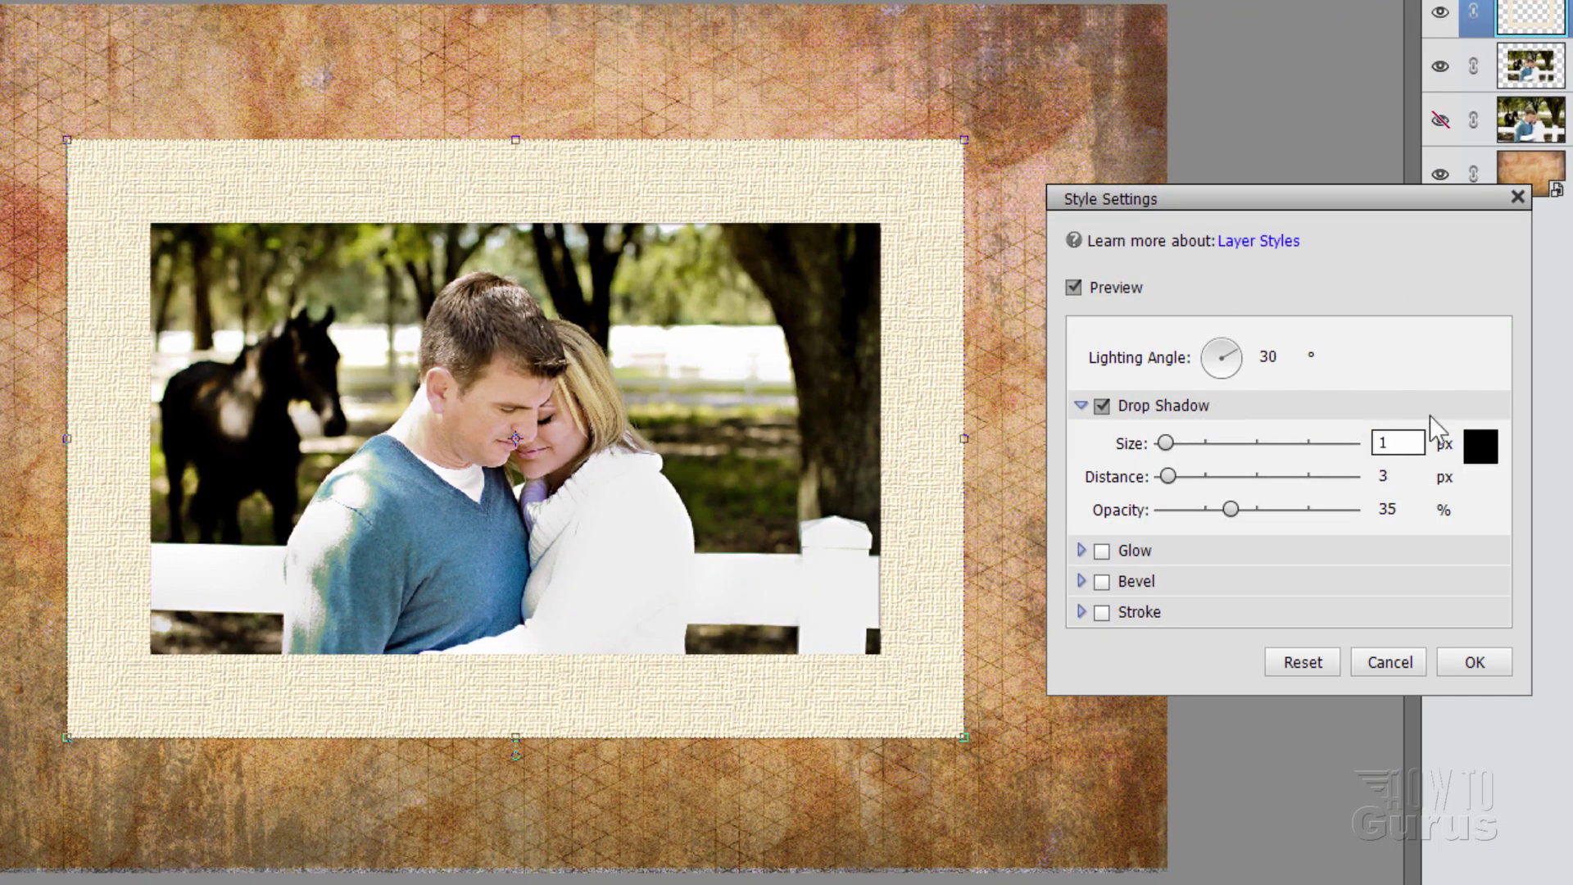
left_click(1282, 358)
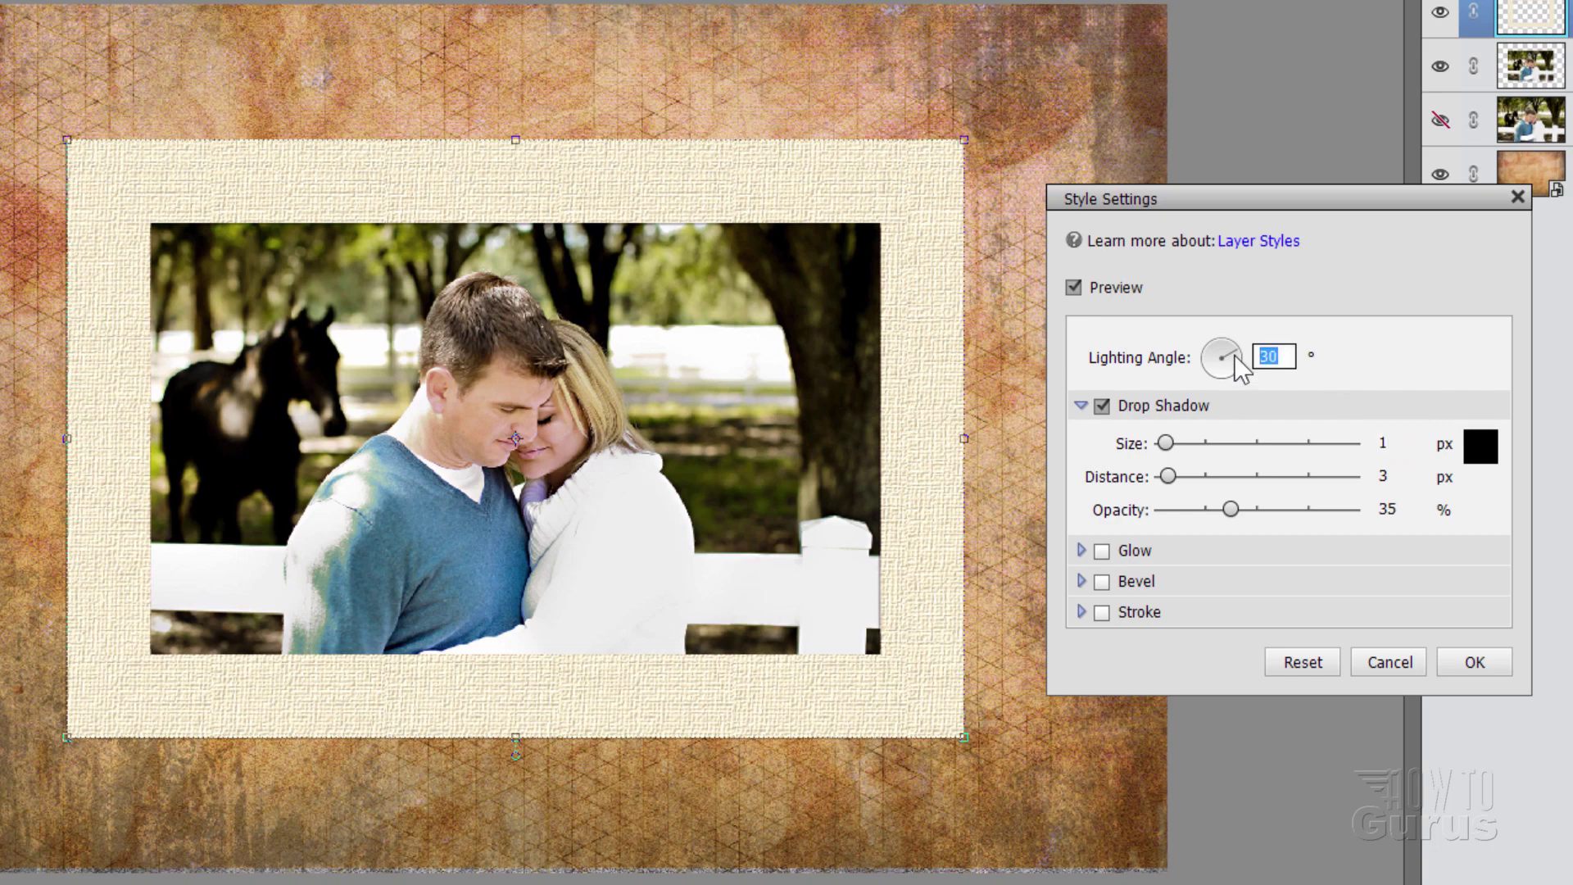
type("135")
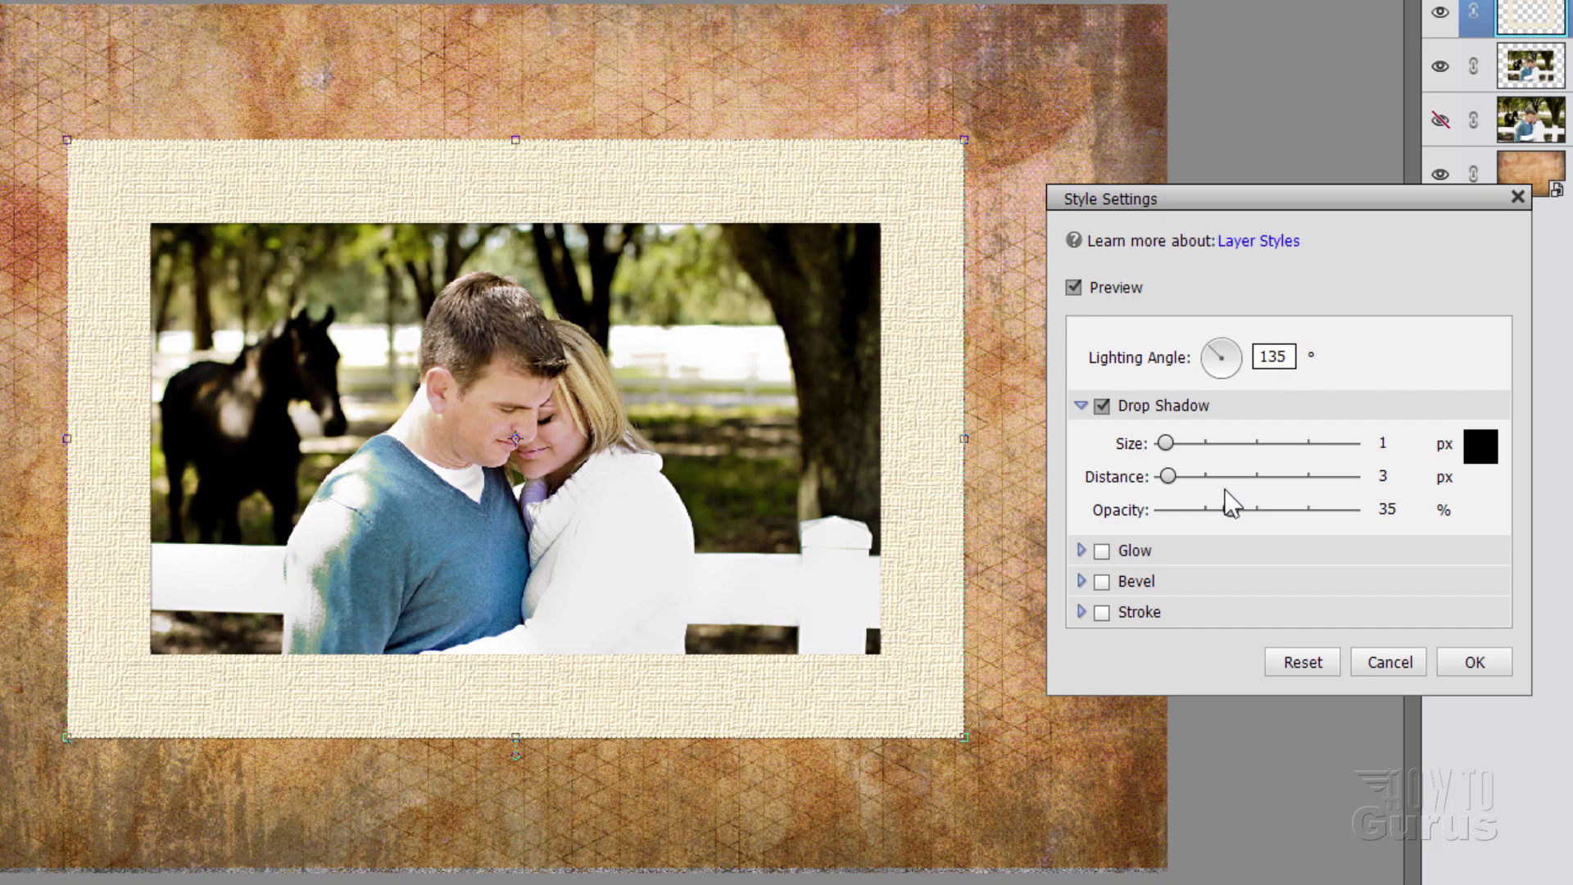
left_click(1385, 476)
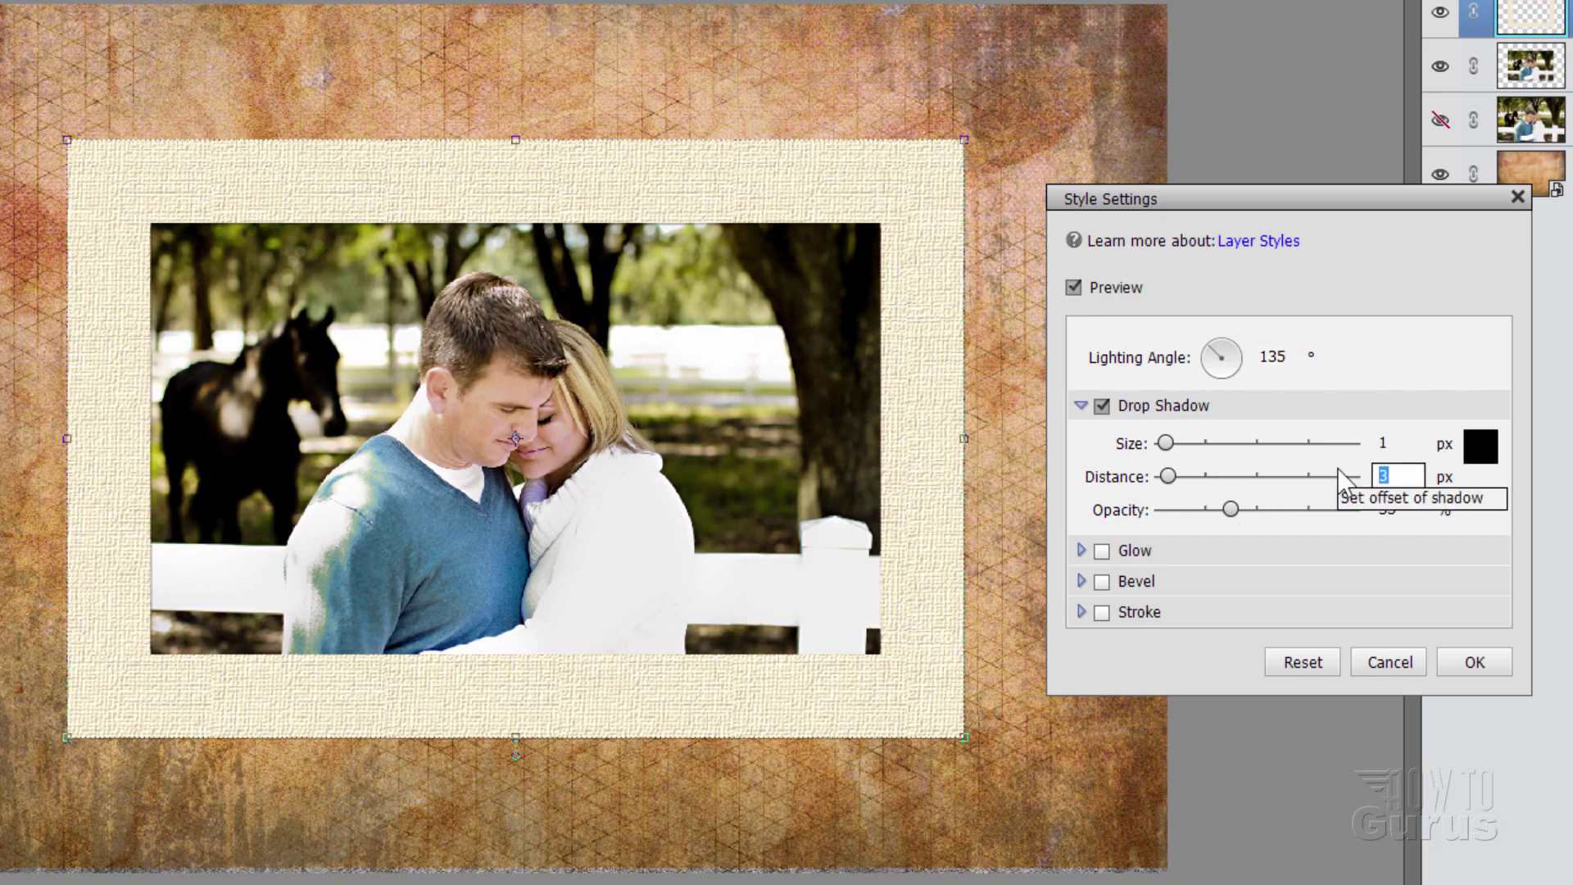
type("11")
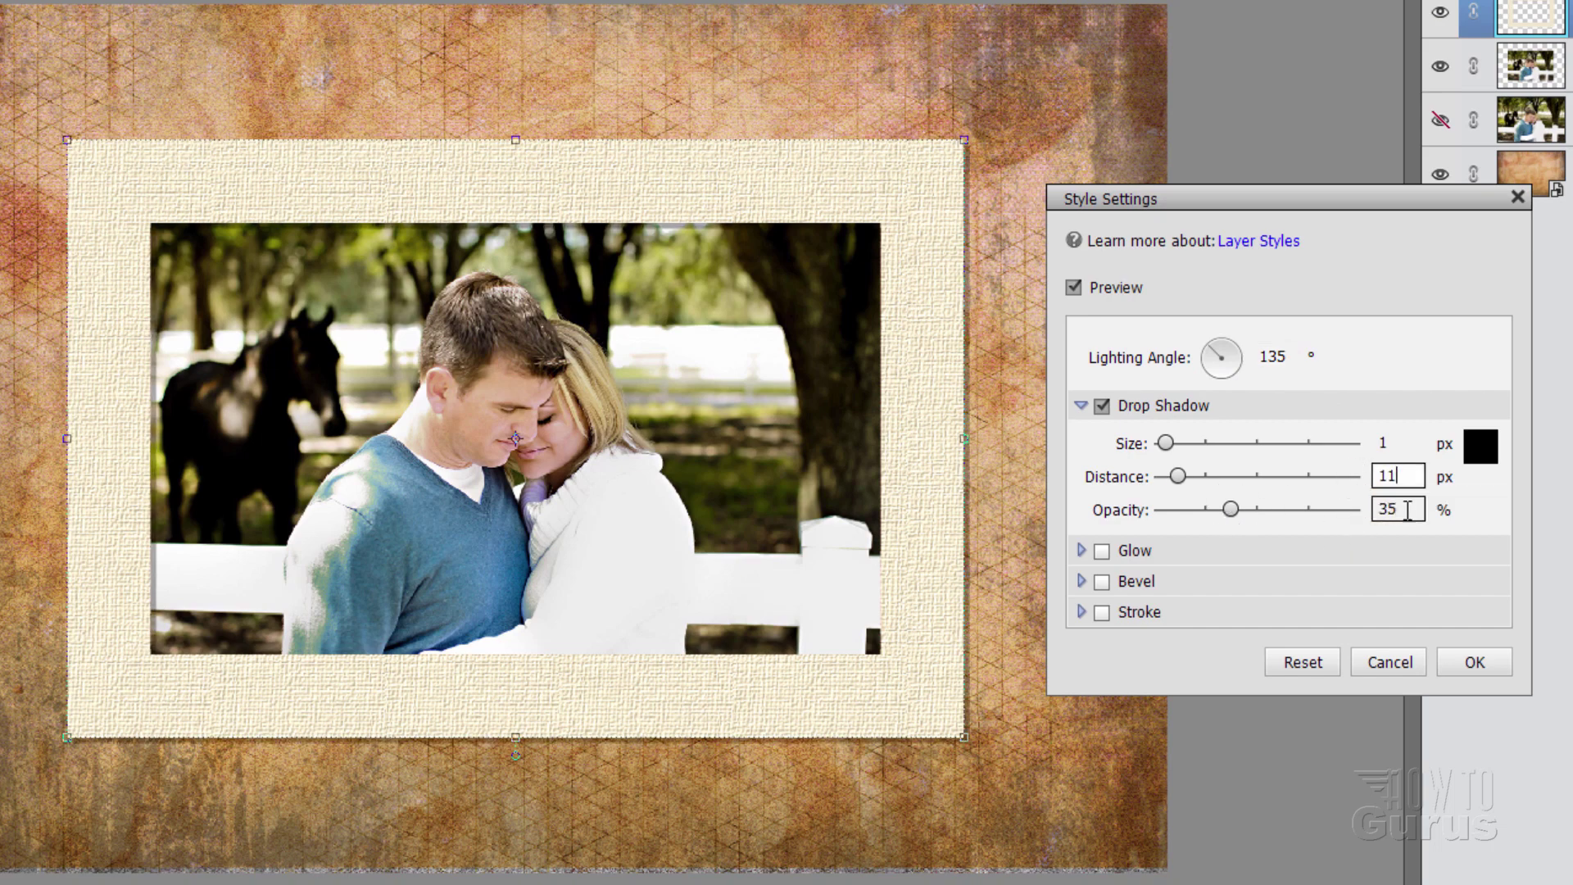
key("Tab")
type("75")
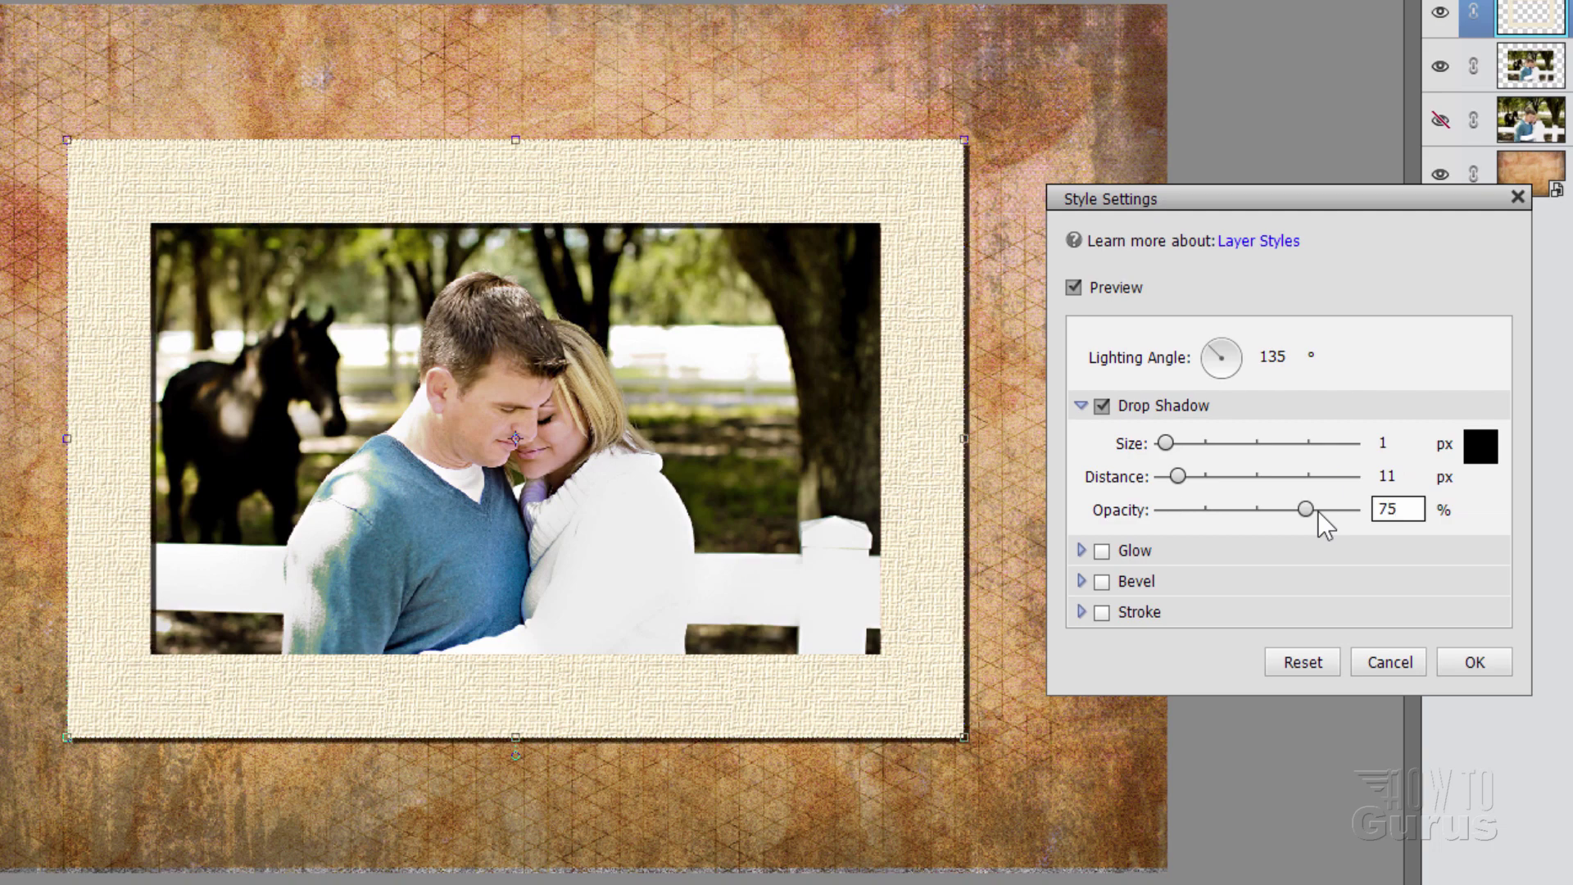
left_click(1455, 665)
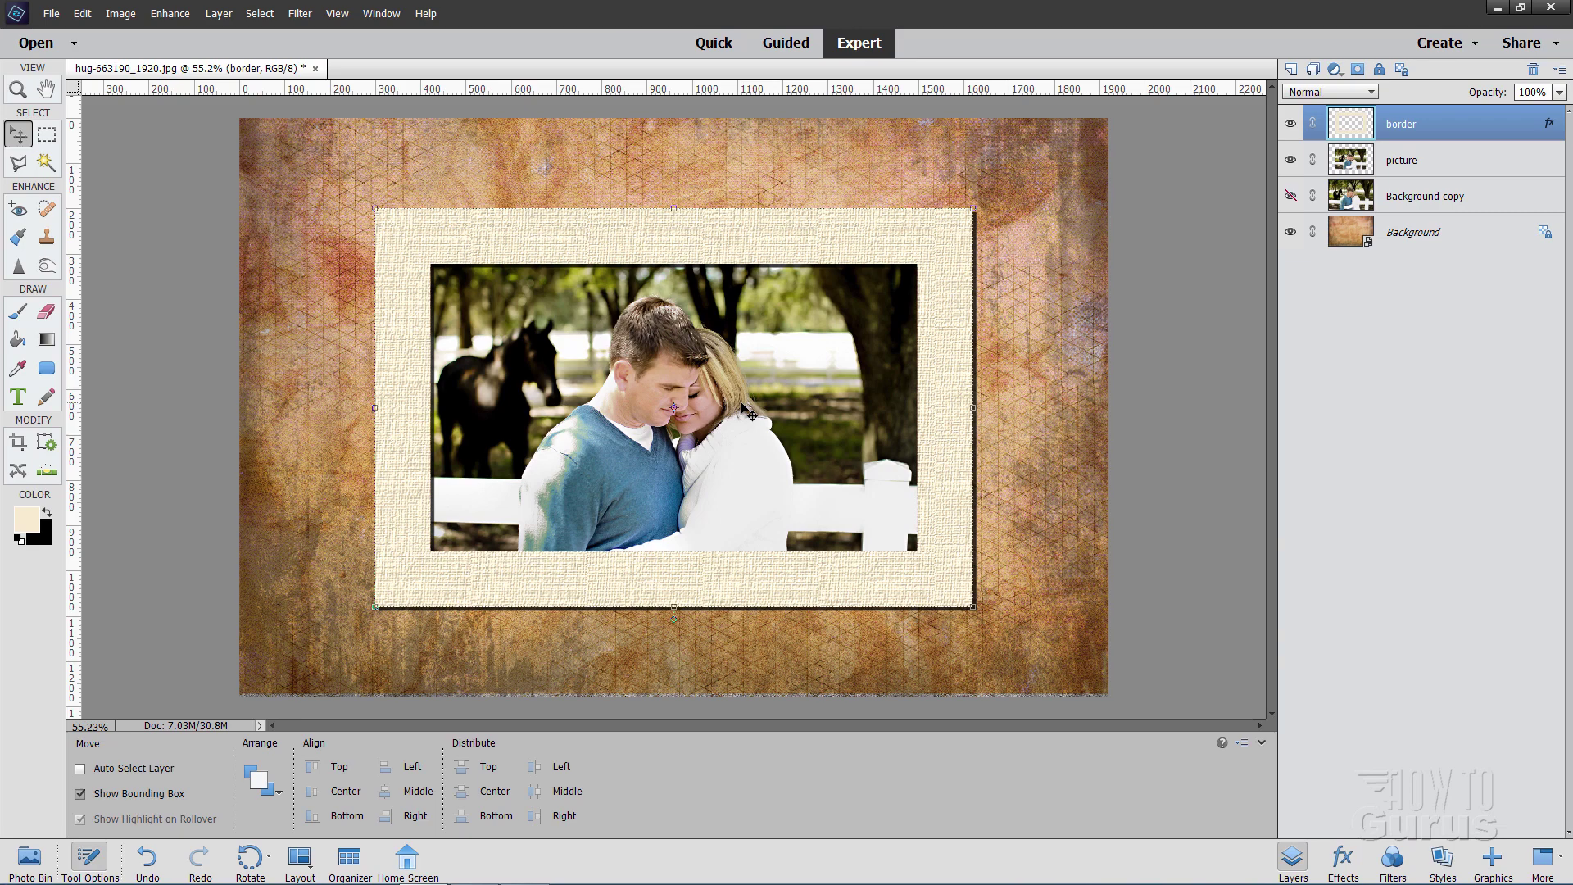
- Place the Old Black & Gold Frame from the Frames graphics, nudging it slightly down
left_click(1493, 857)
left_click(1501, 71)
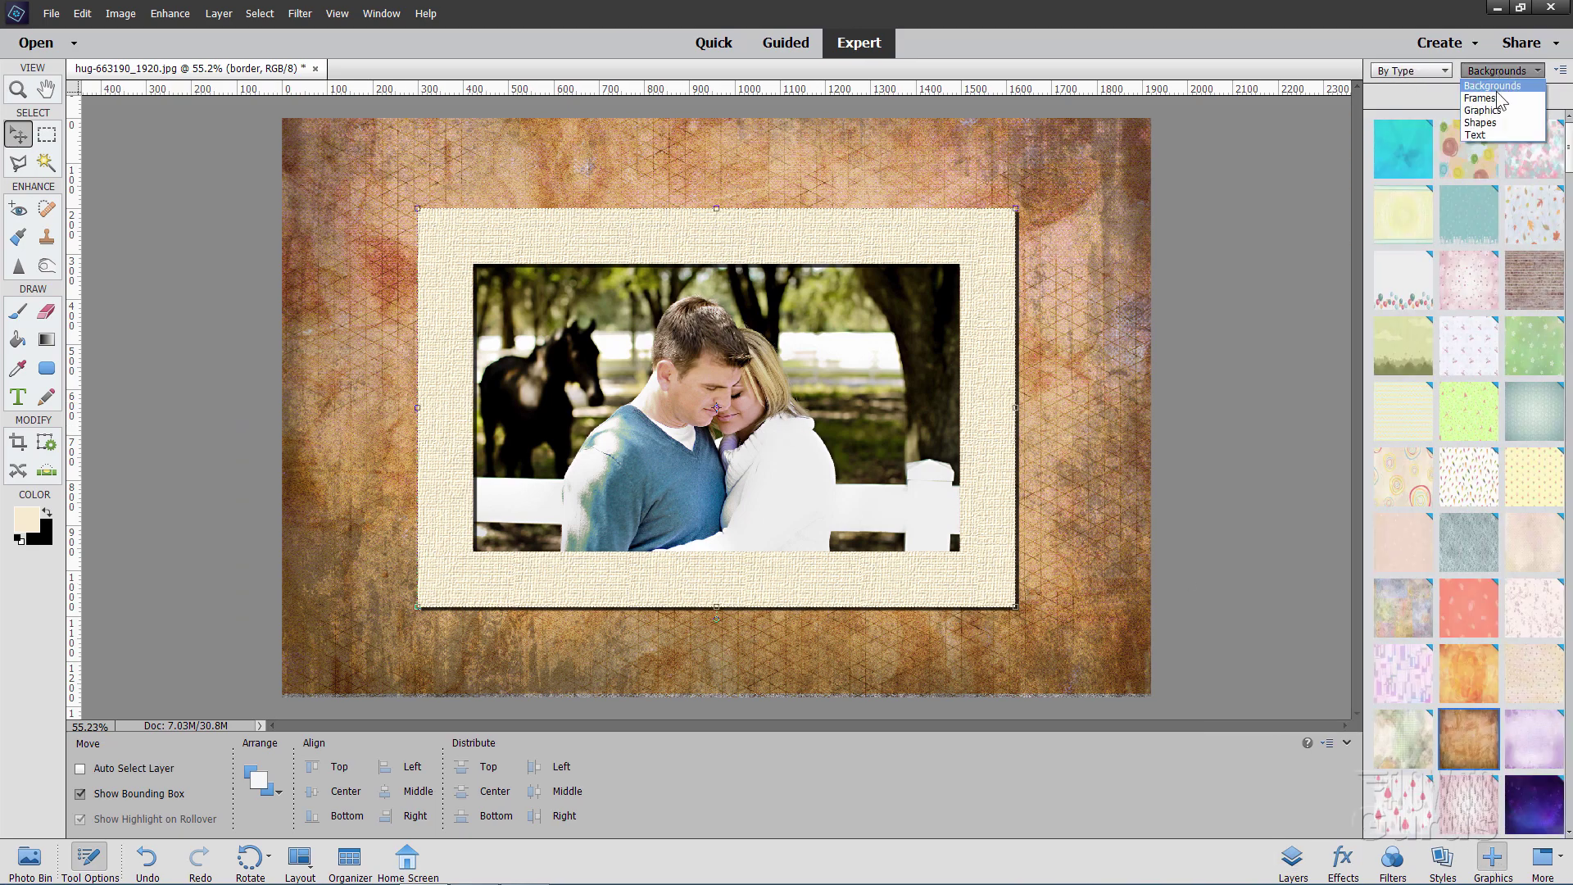
left_click(1499, 98)
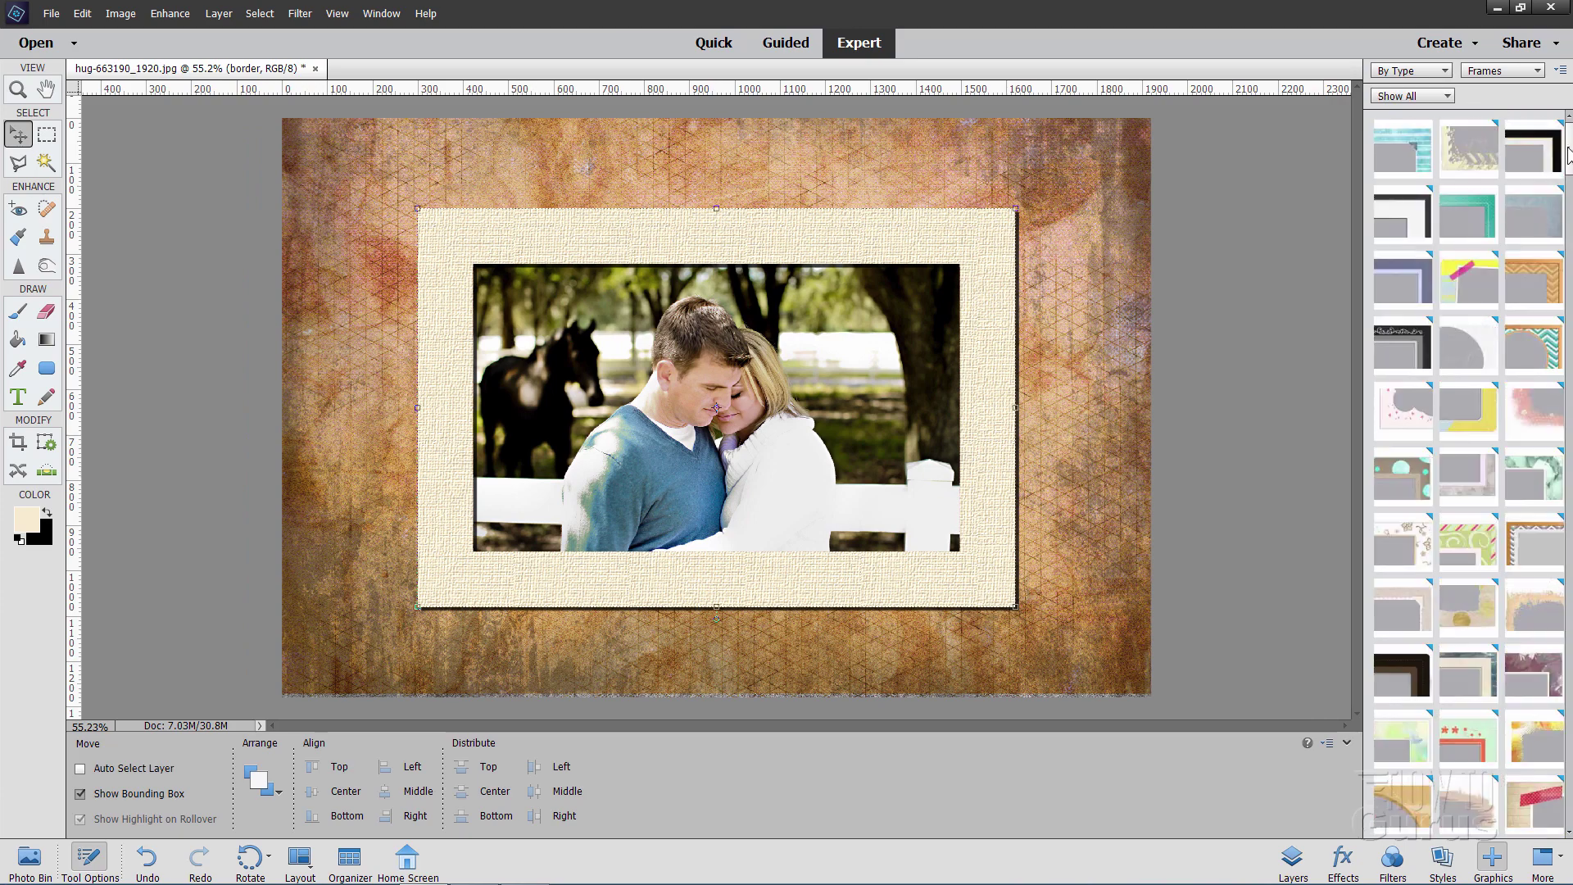
left_click_drag(1568, 155, 1568, 631)
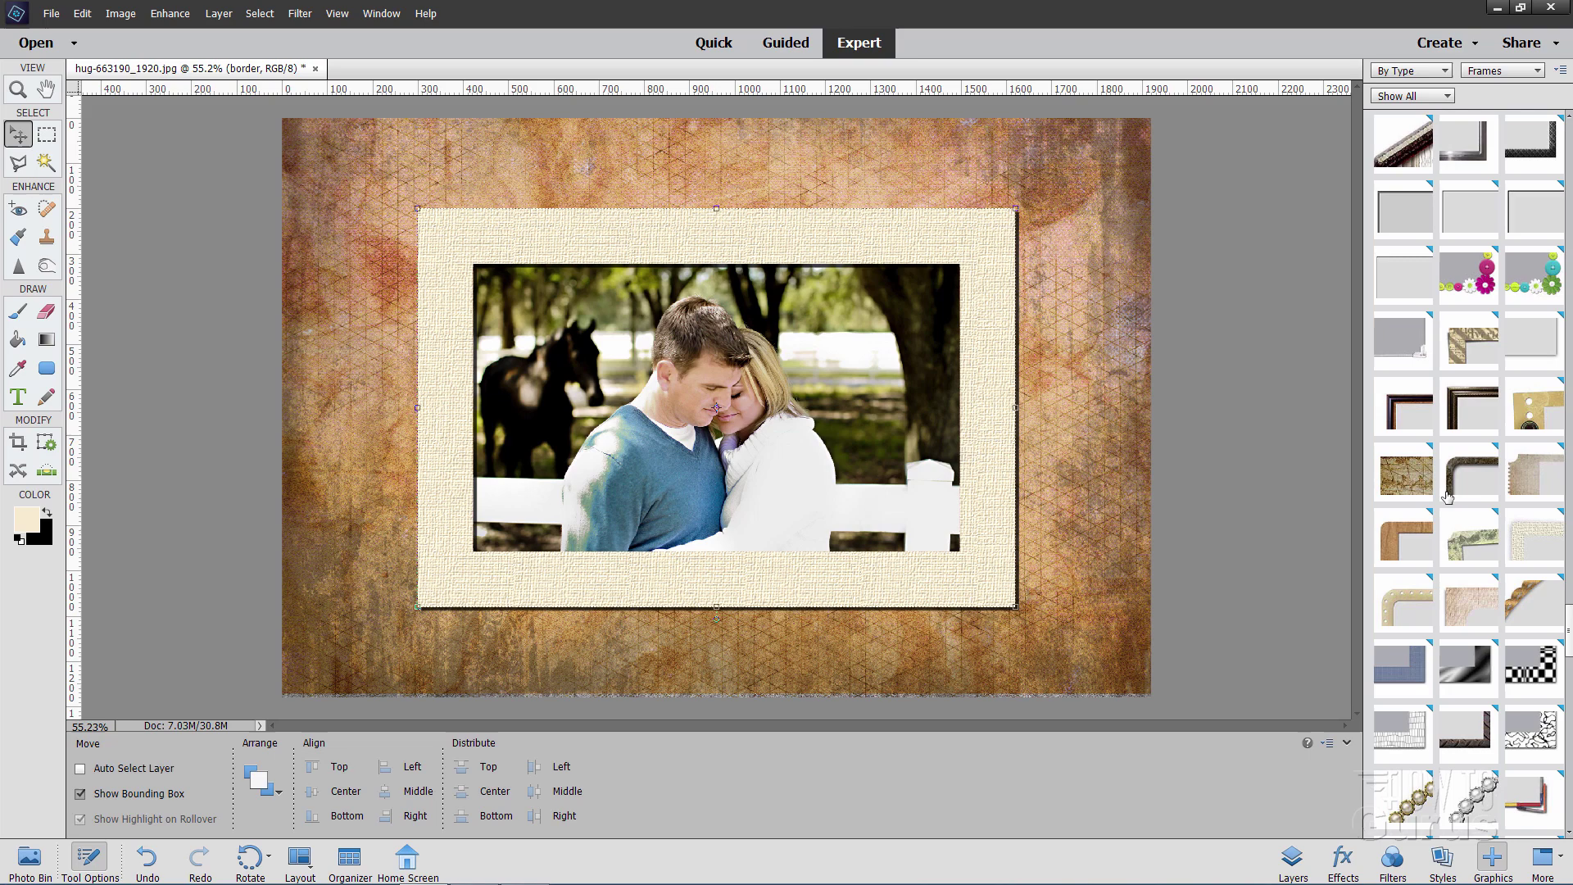
left_click(1416, 416)
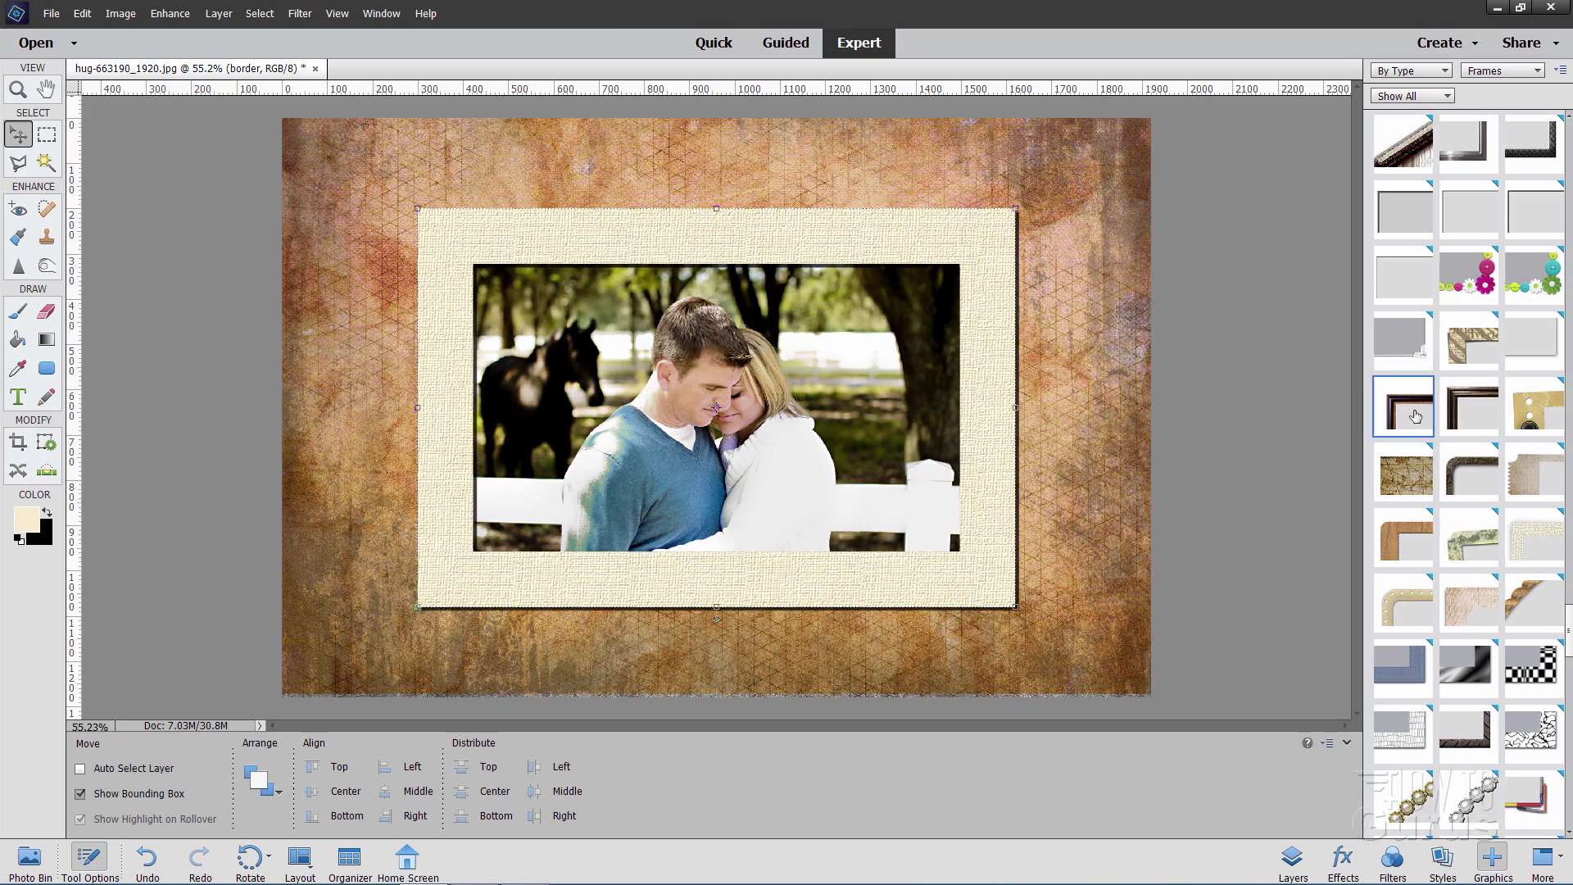
double_click(1415, 416)
left_click_drag(746, 164, 744, 178)
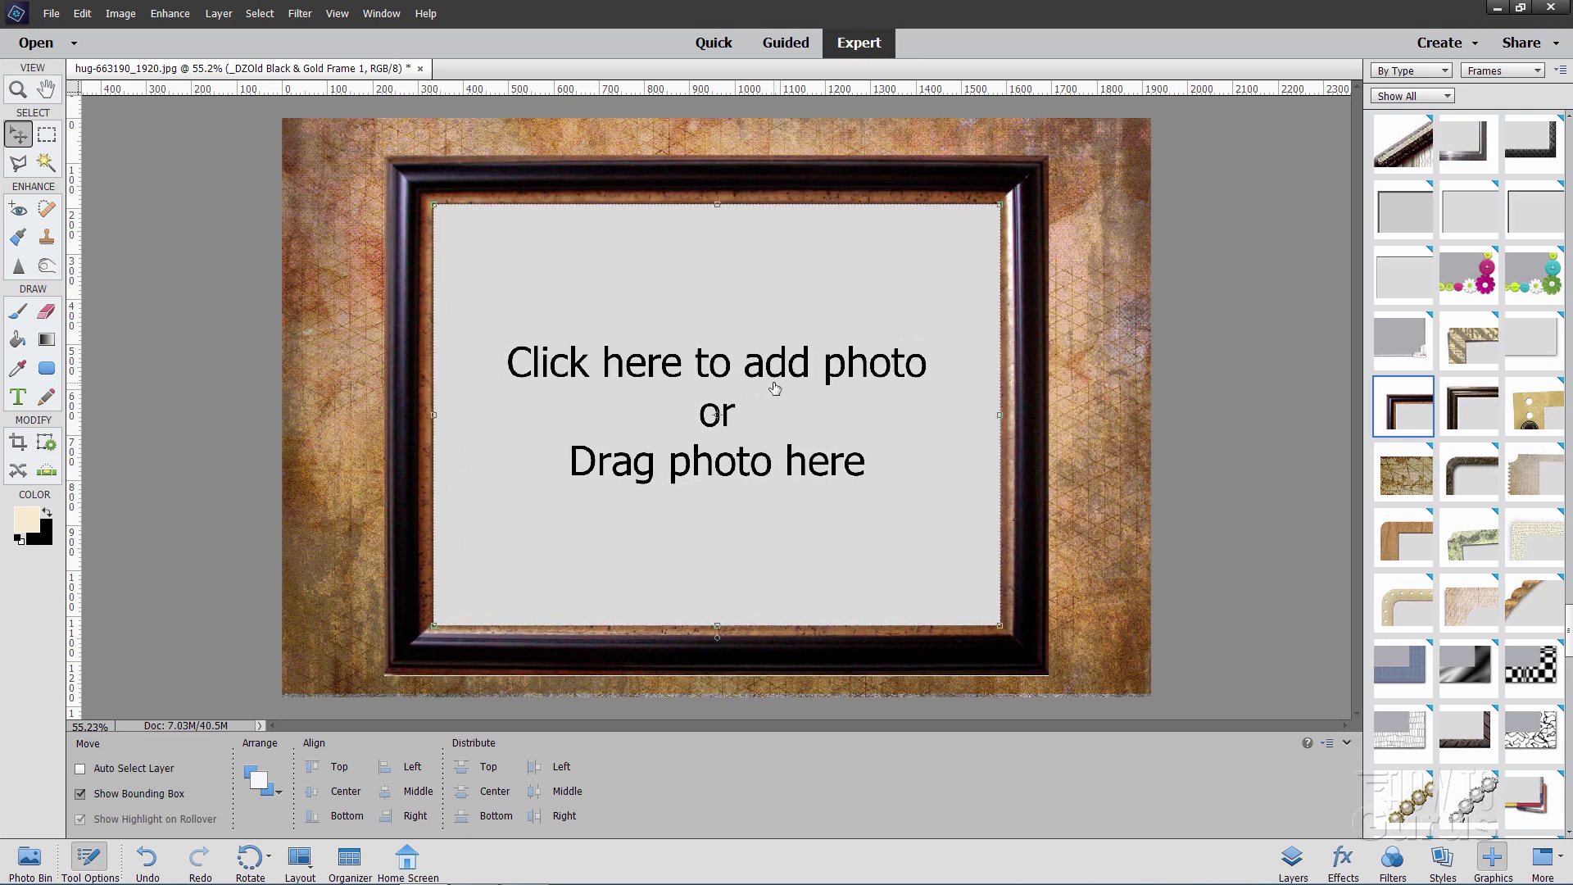
- Drag the blackgold frame layer out of its layer group
left_click(1294, 860)
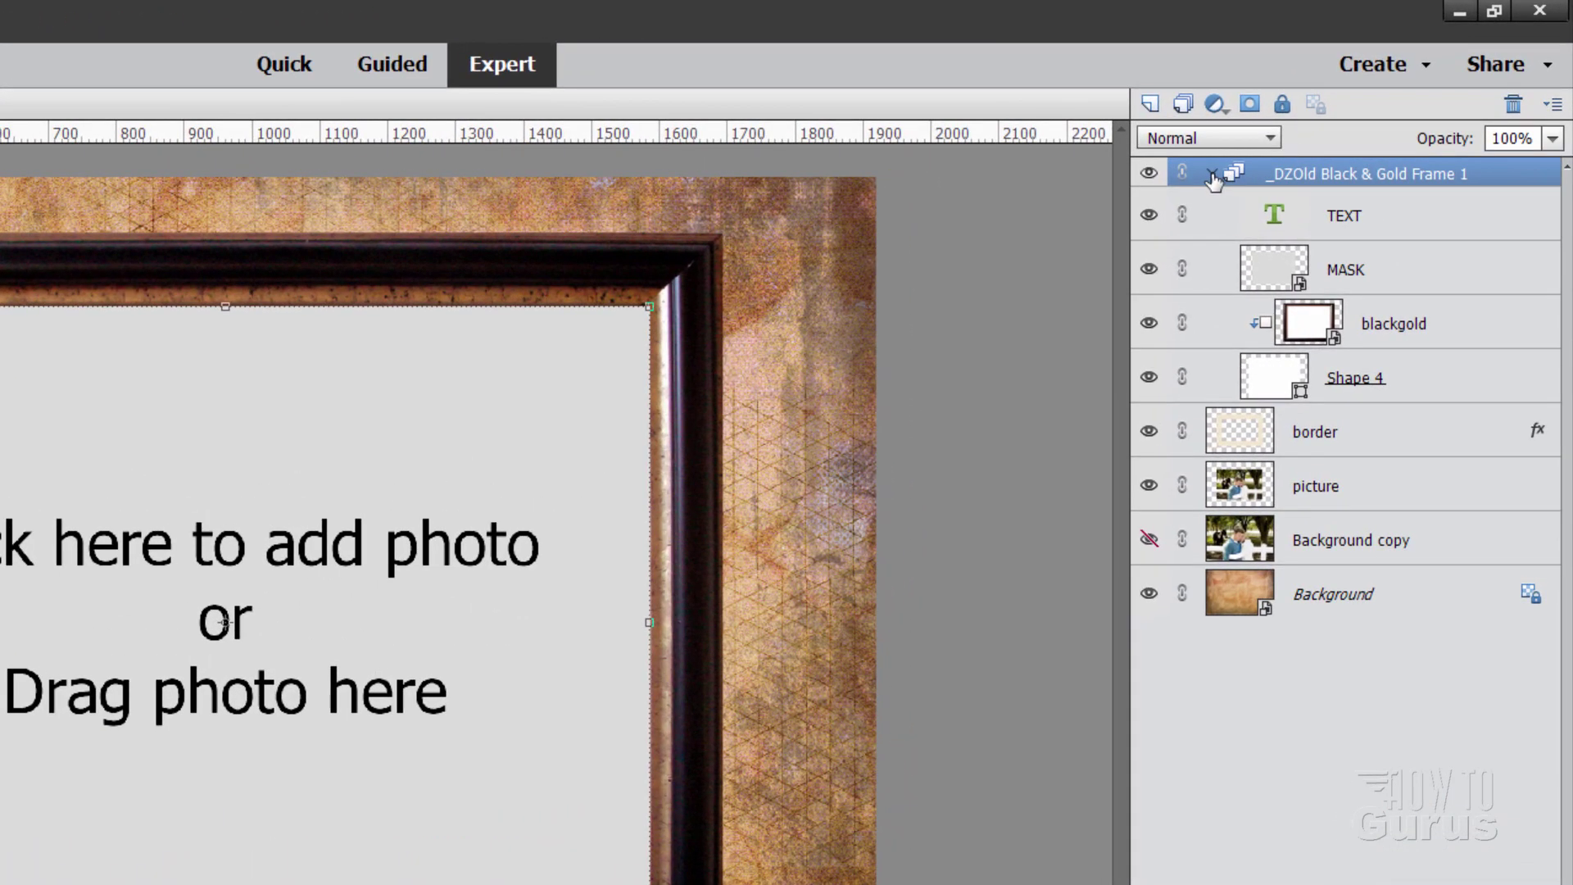
left_click(1332, 116)
left_click(1211, 173)
left_click(1441, 337)
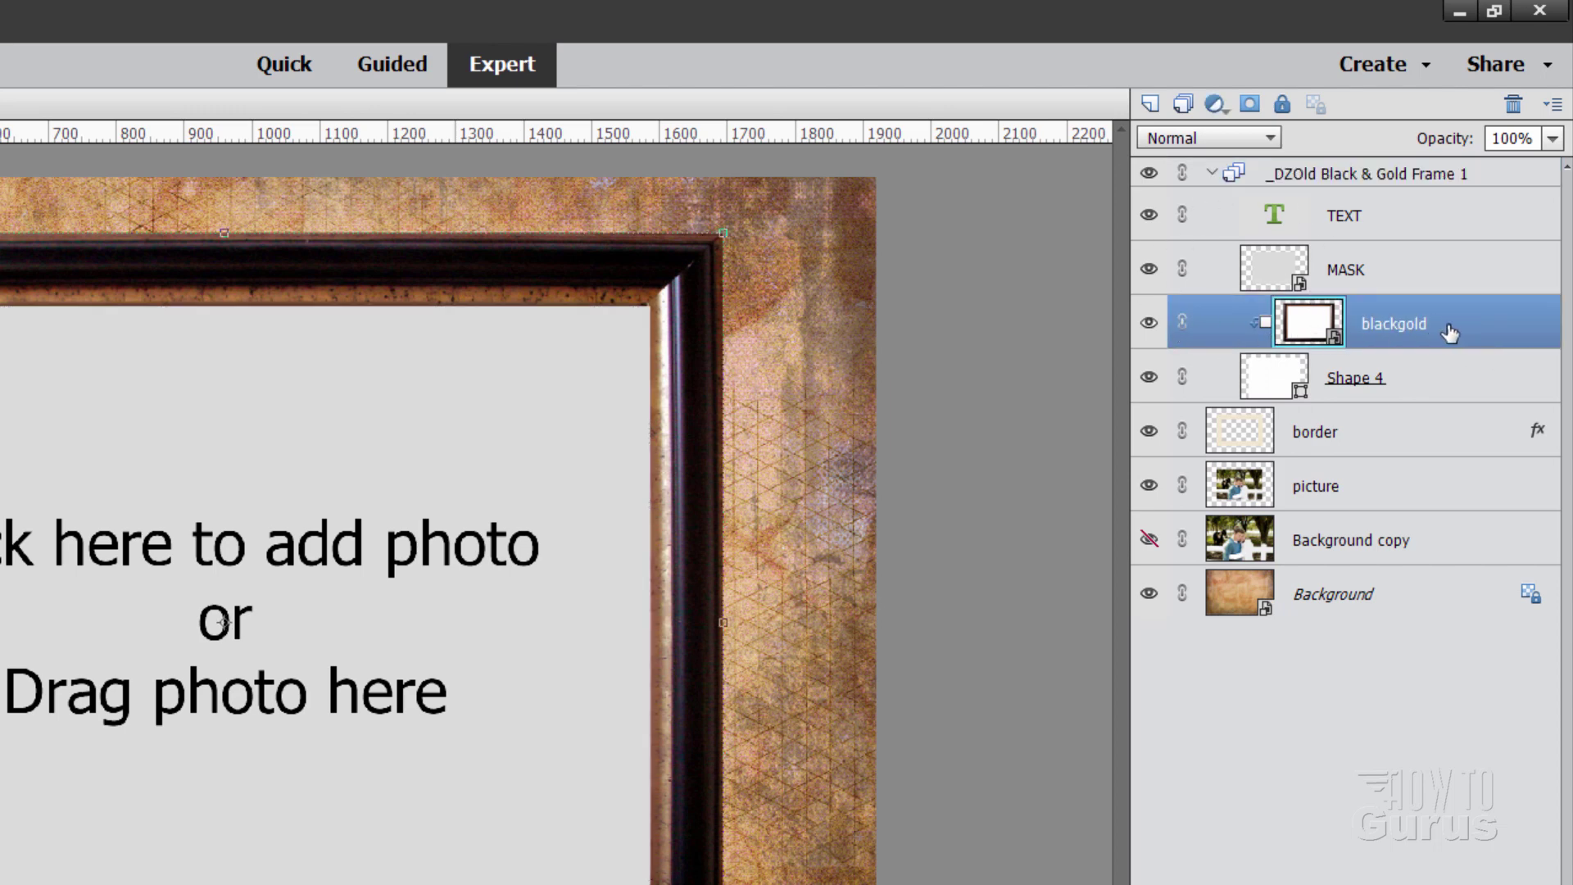
left_click_drag(1426, 326, 1381, 438)
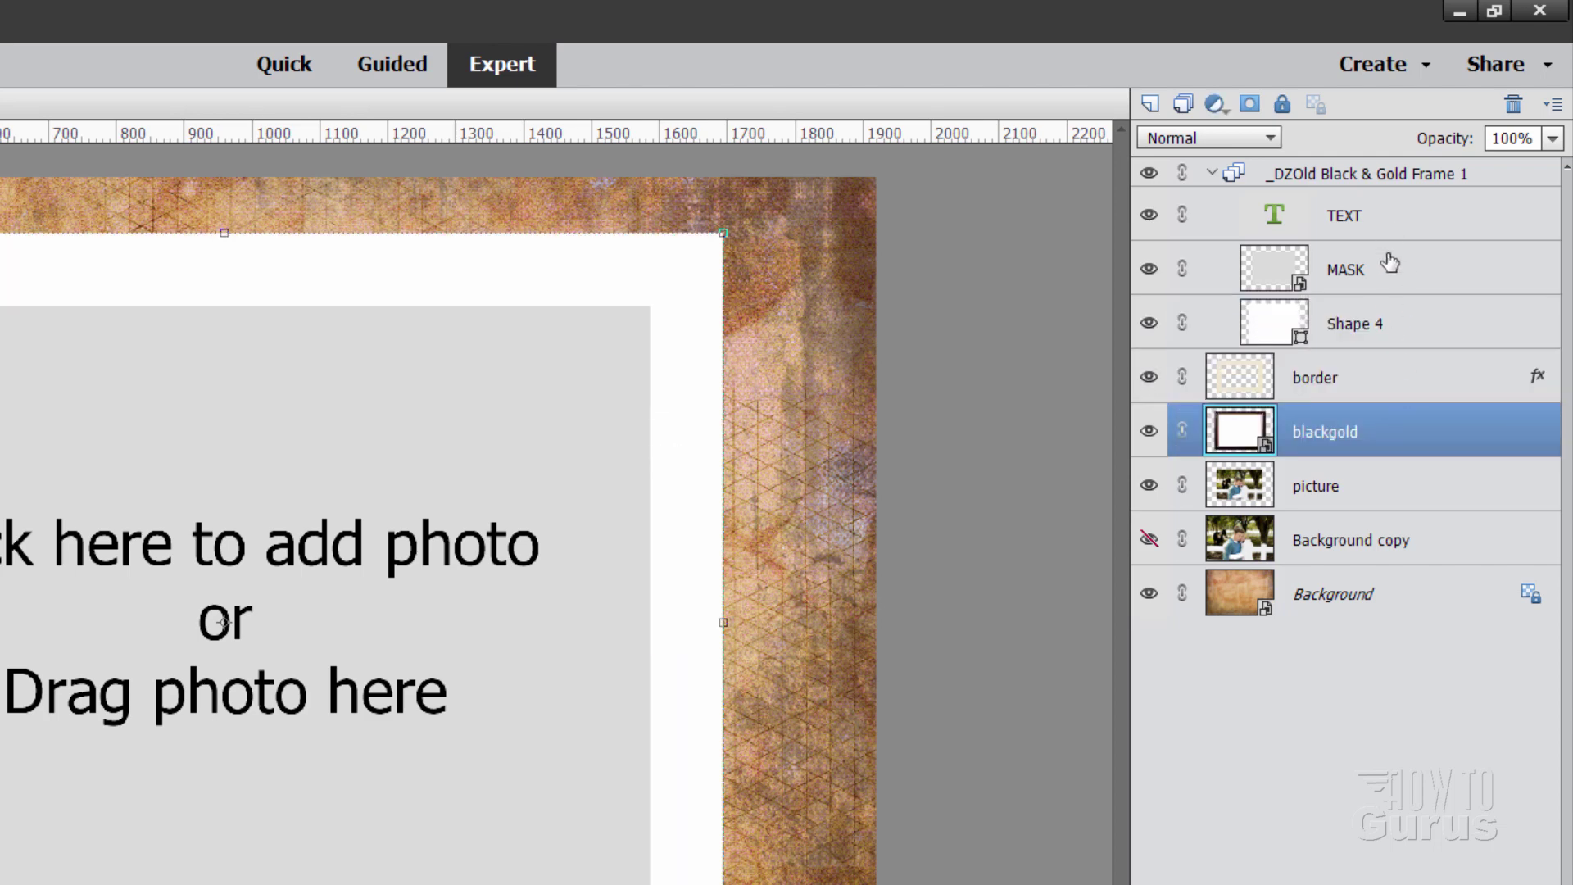
- Delete the frame group together with its remaining contents
left_click(1211, 173)
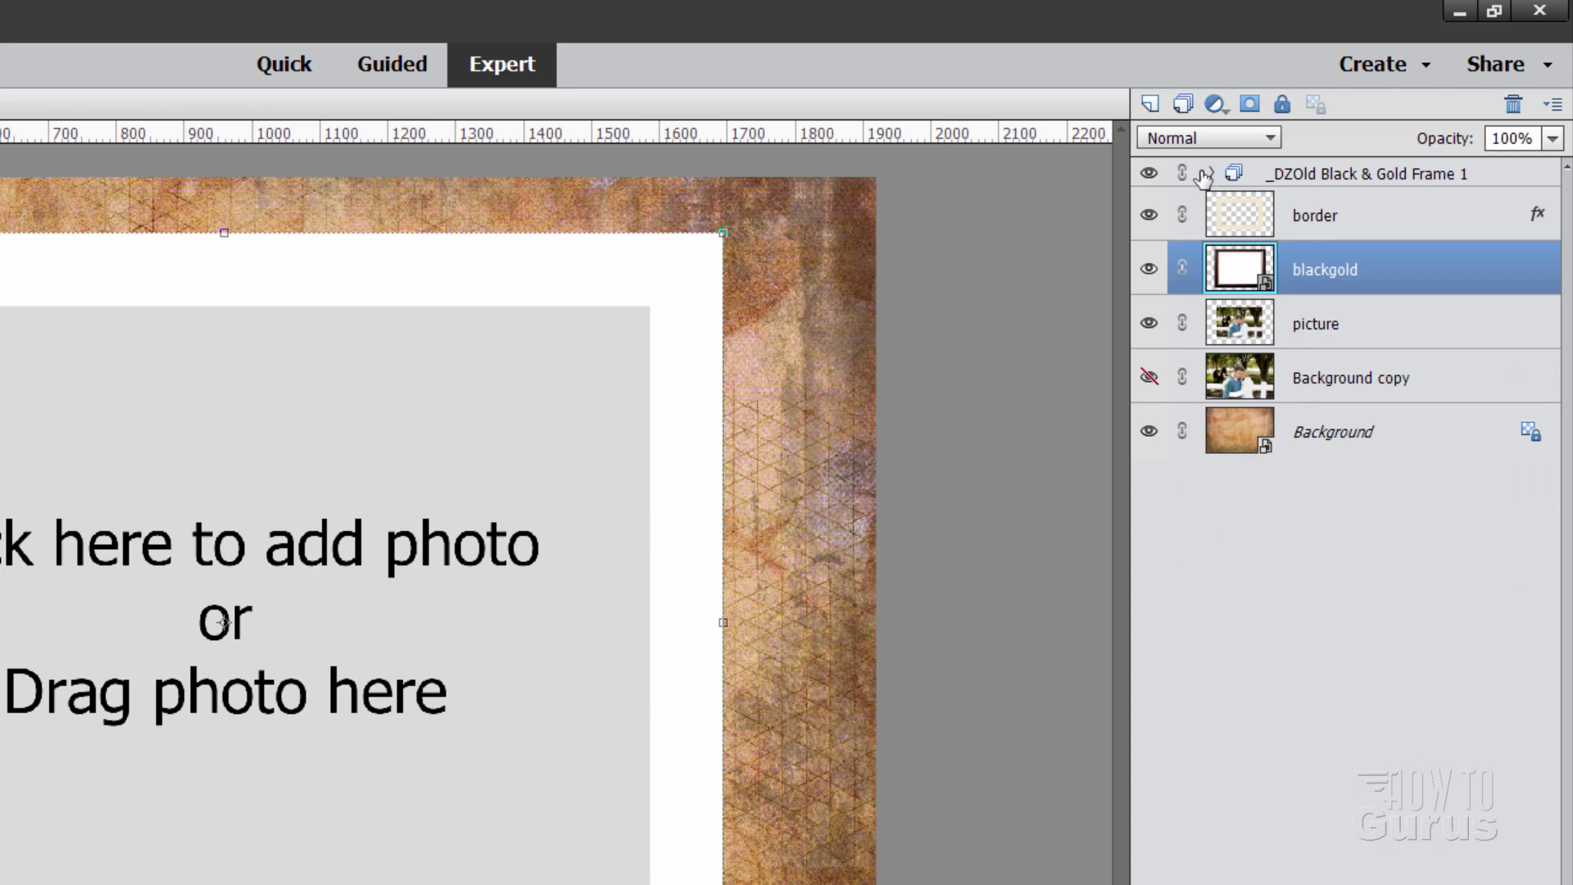
left_click(1333, 176)
left_click_drag(1234, 173, 1513, 105)
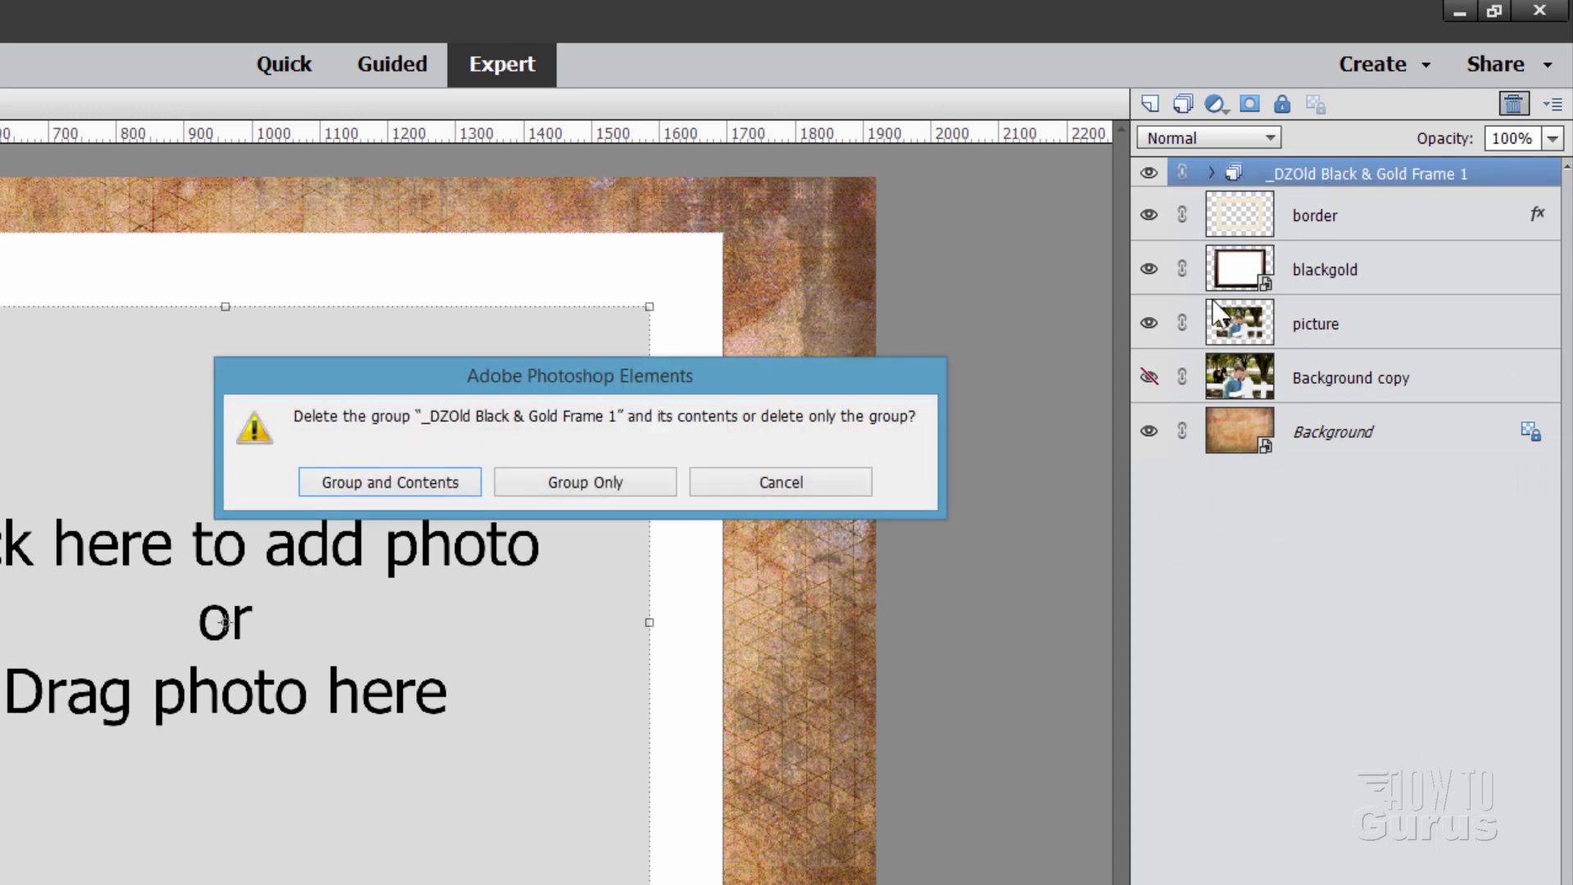
left_click(395, 483)
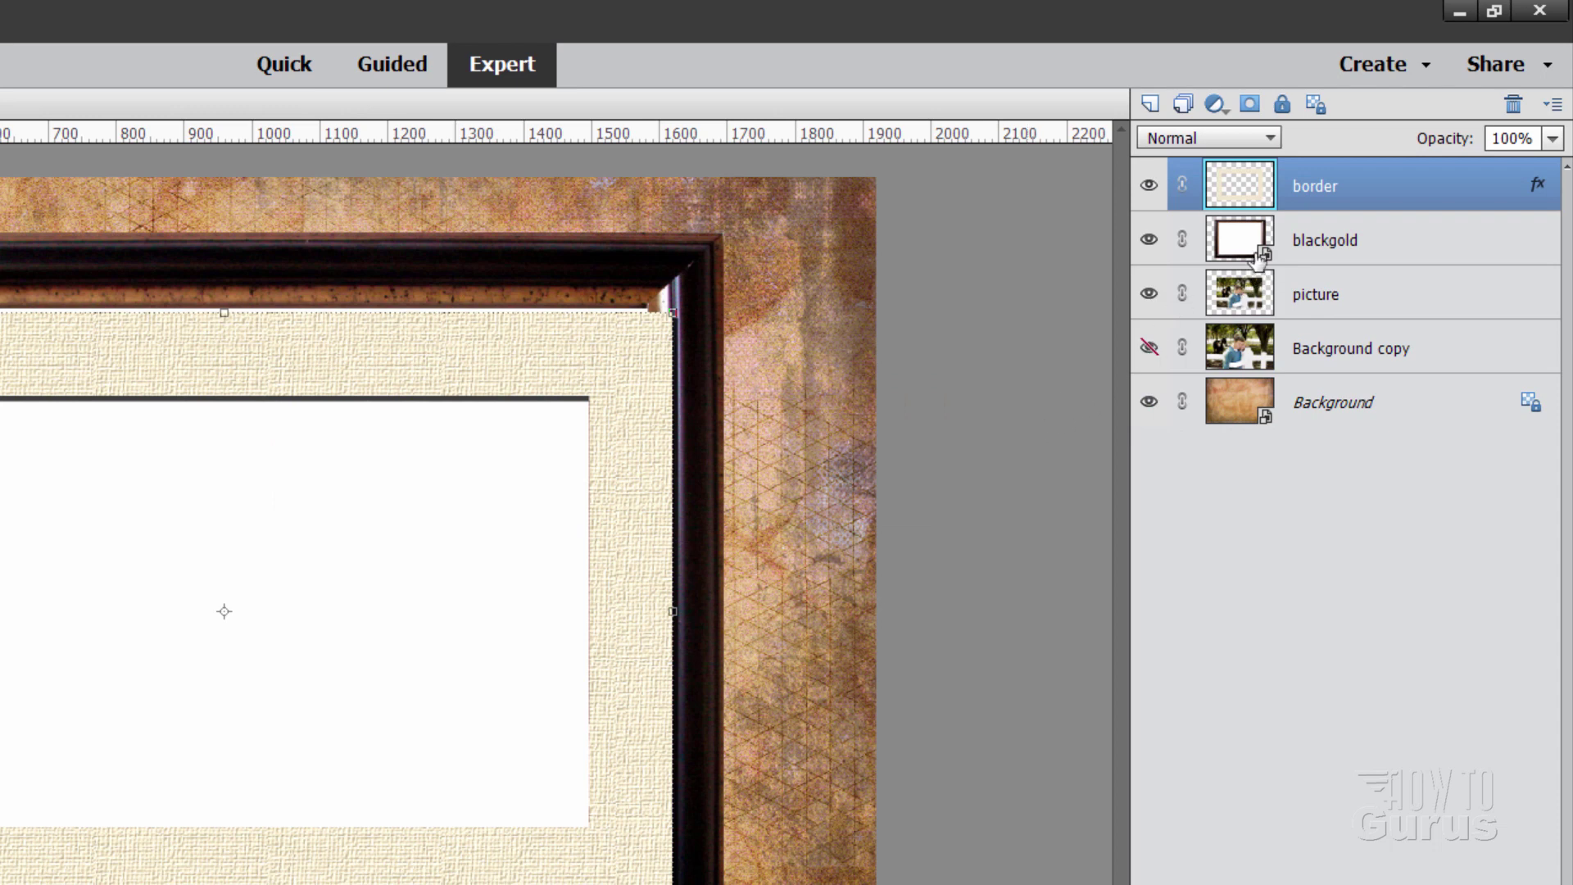
- Move blackgold above the border layer and simplify it into an ordinary layer
left_click_drag(1397, 243, 1379, 171)
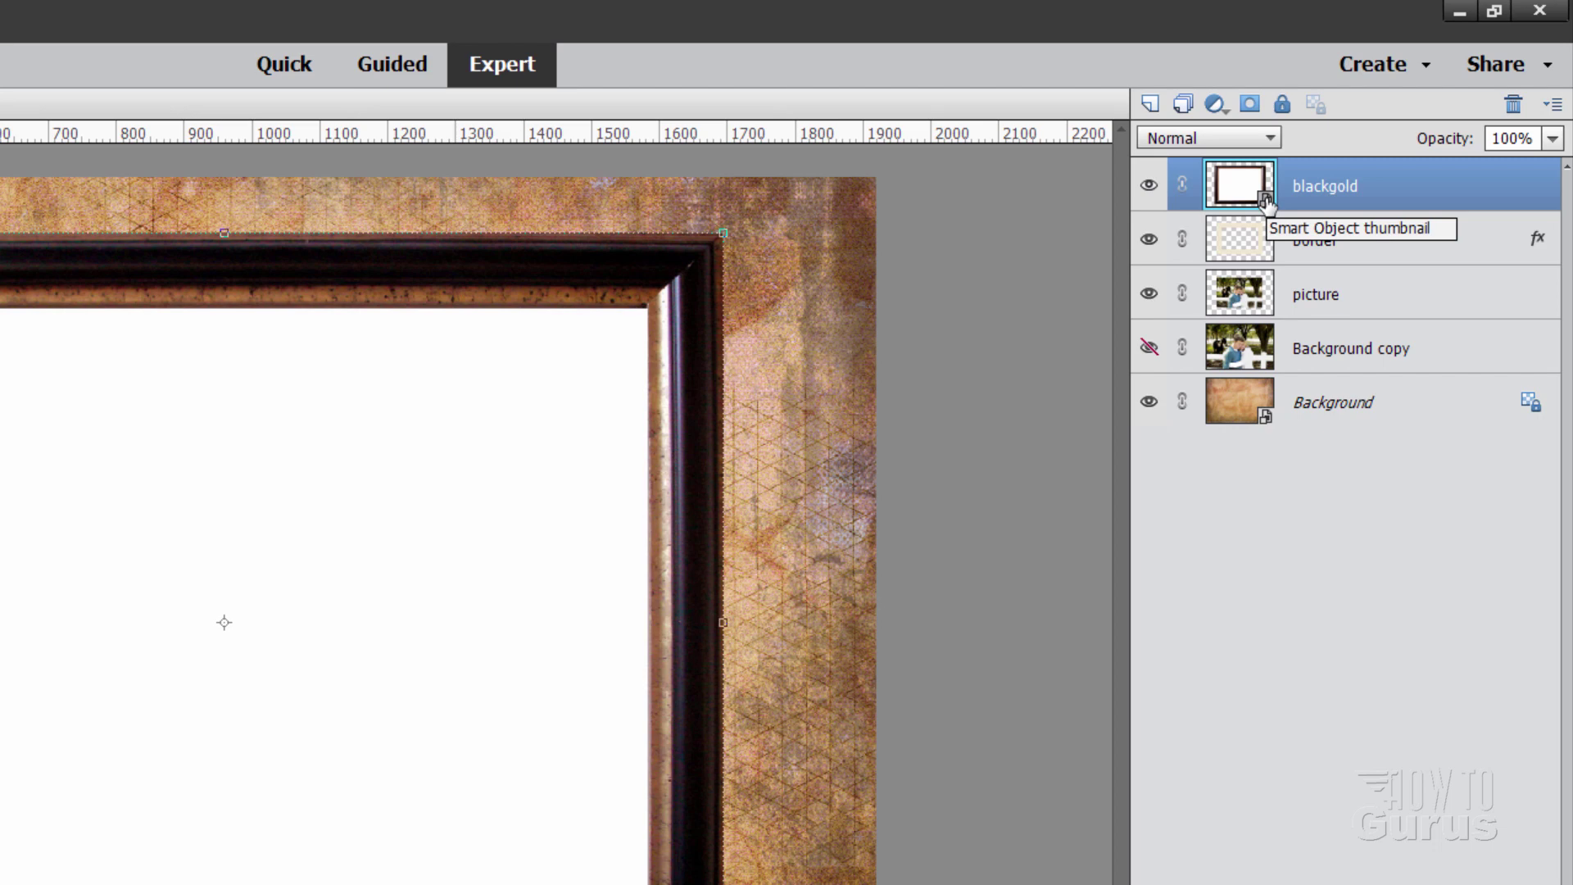
right_click(1332, 194)
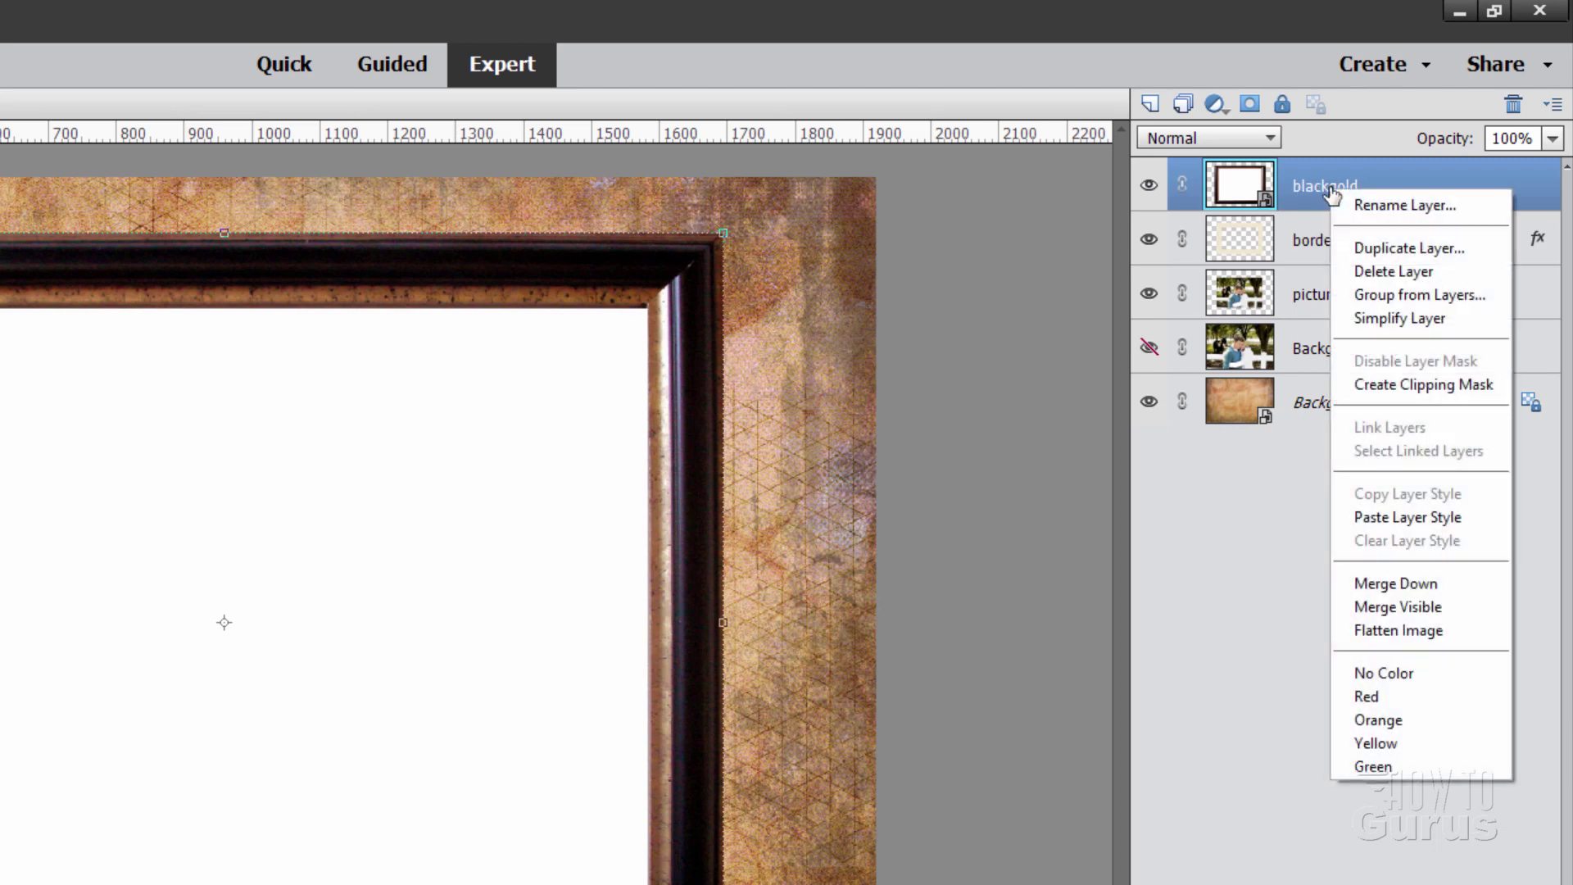
left_click(1384, 318)
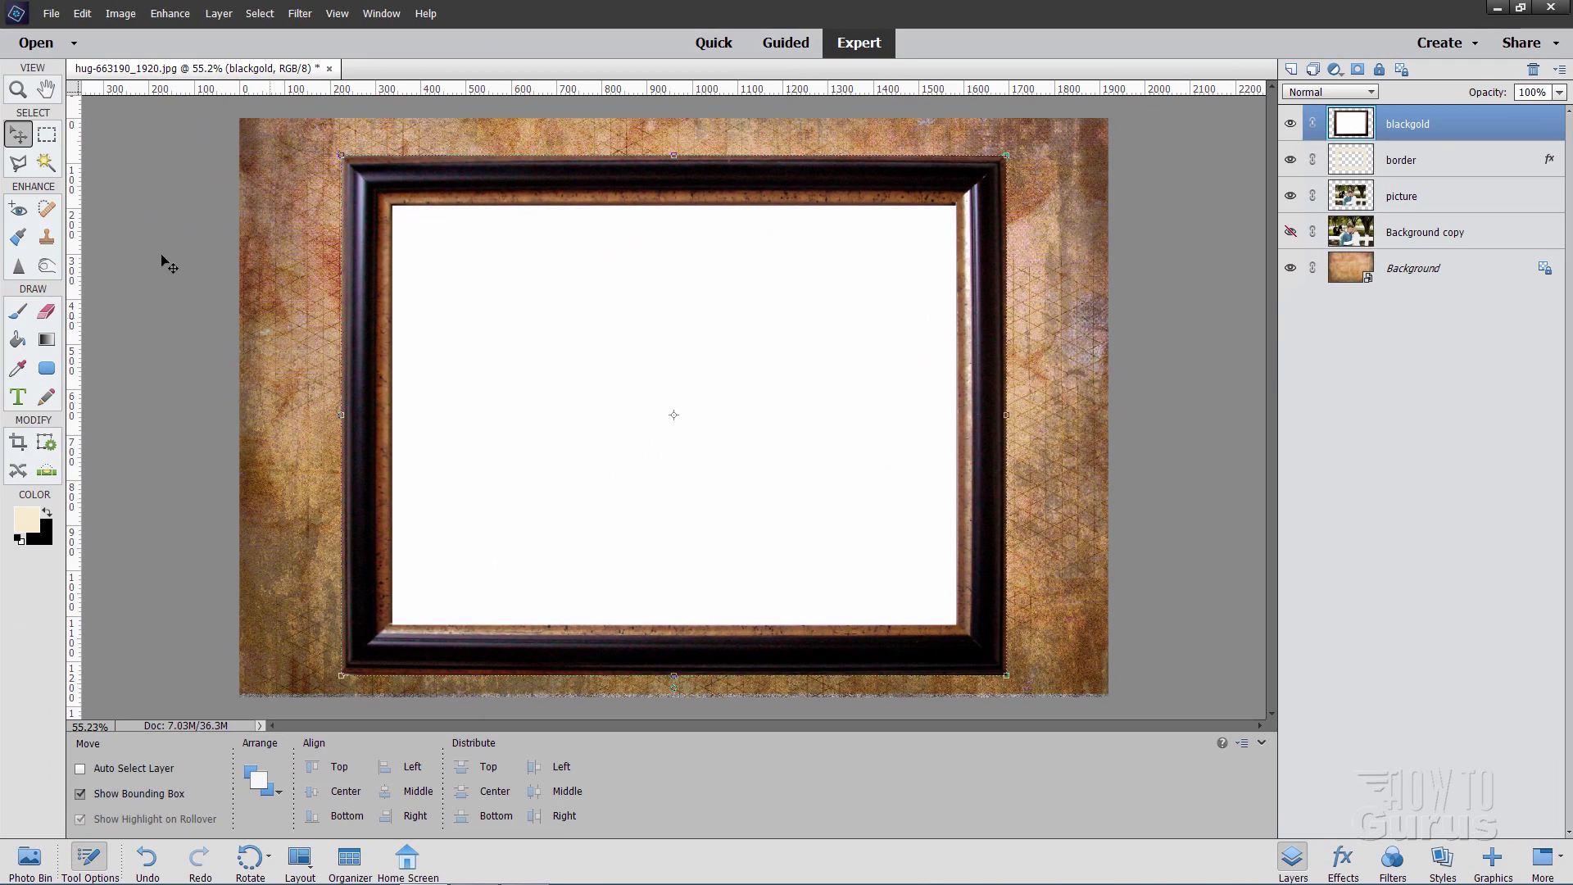
- Magic-wand the blackgold frame's white centre, delete it, then deselect and return to Move
left_click(46, 162)
left_click(674, 389)
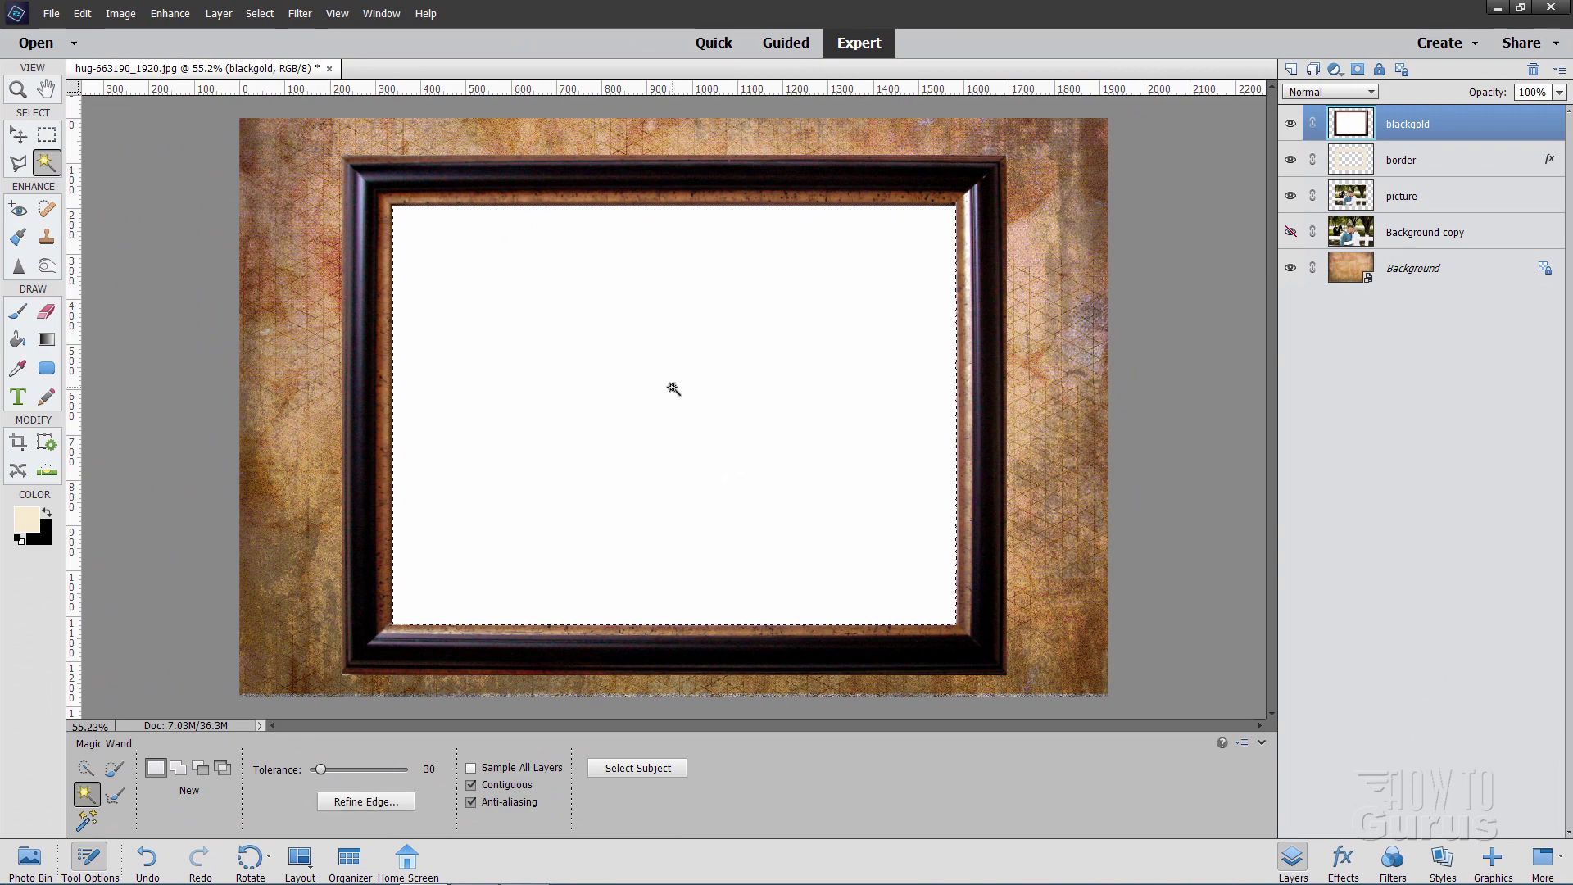
key("Delete")
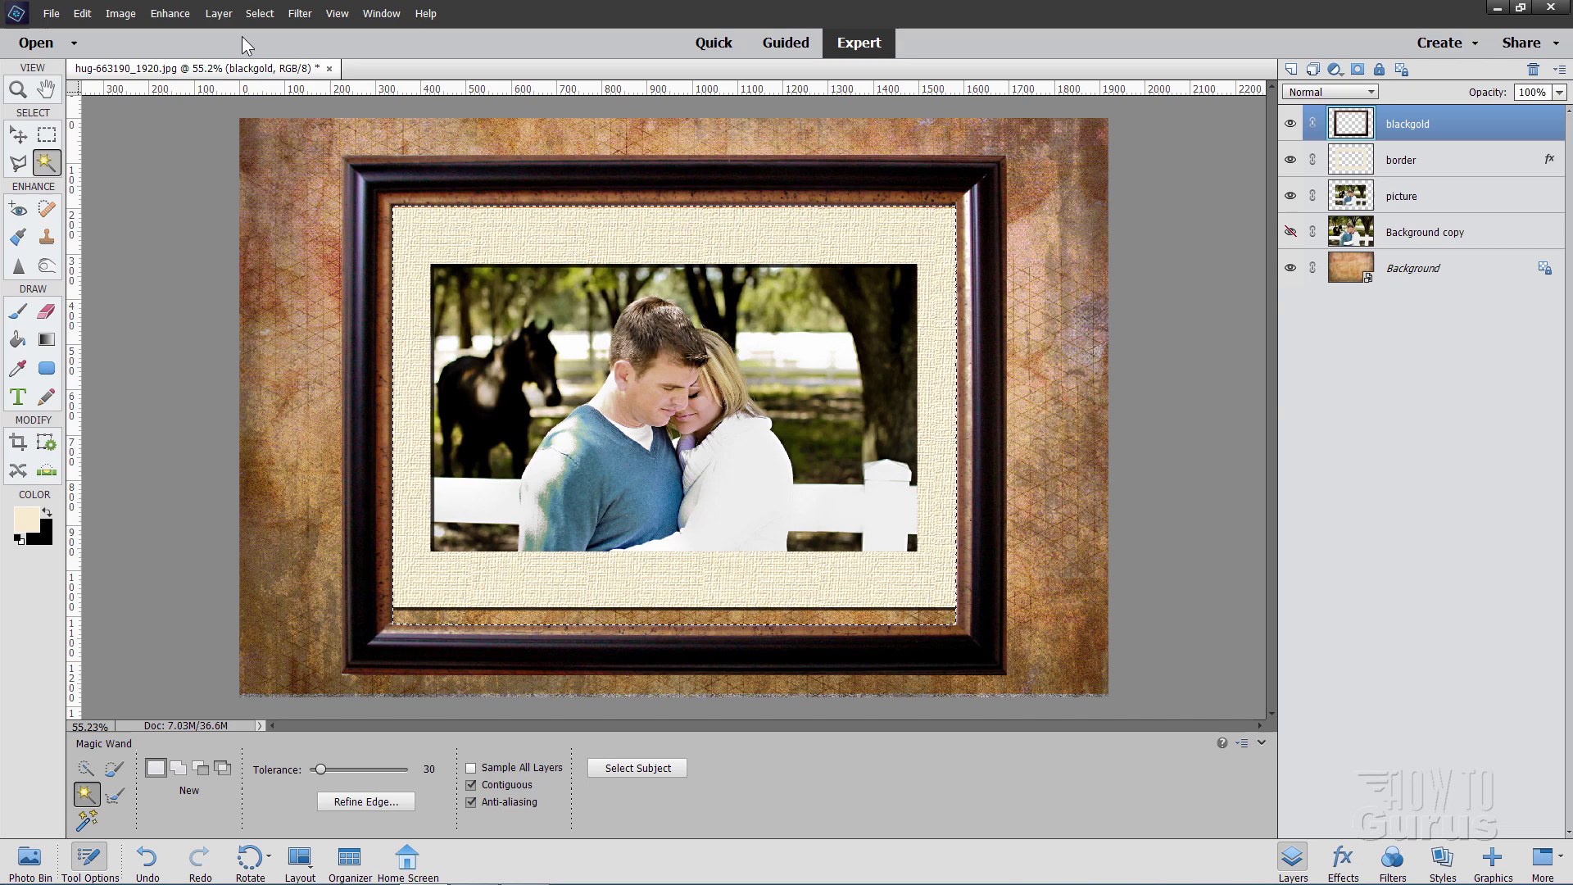
left_click(259, 13)
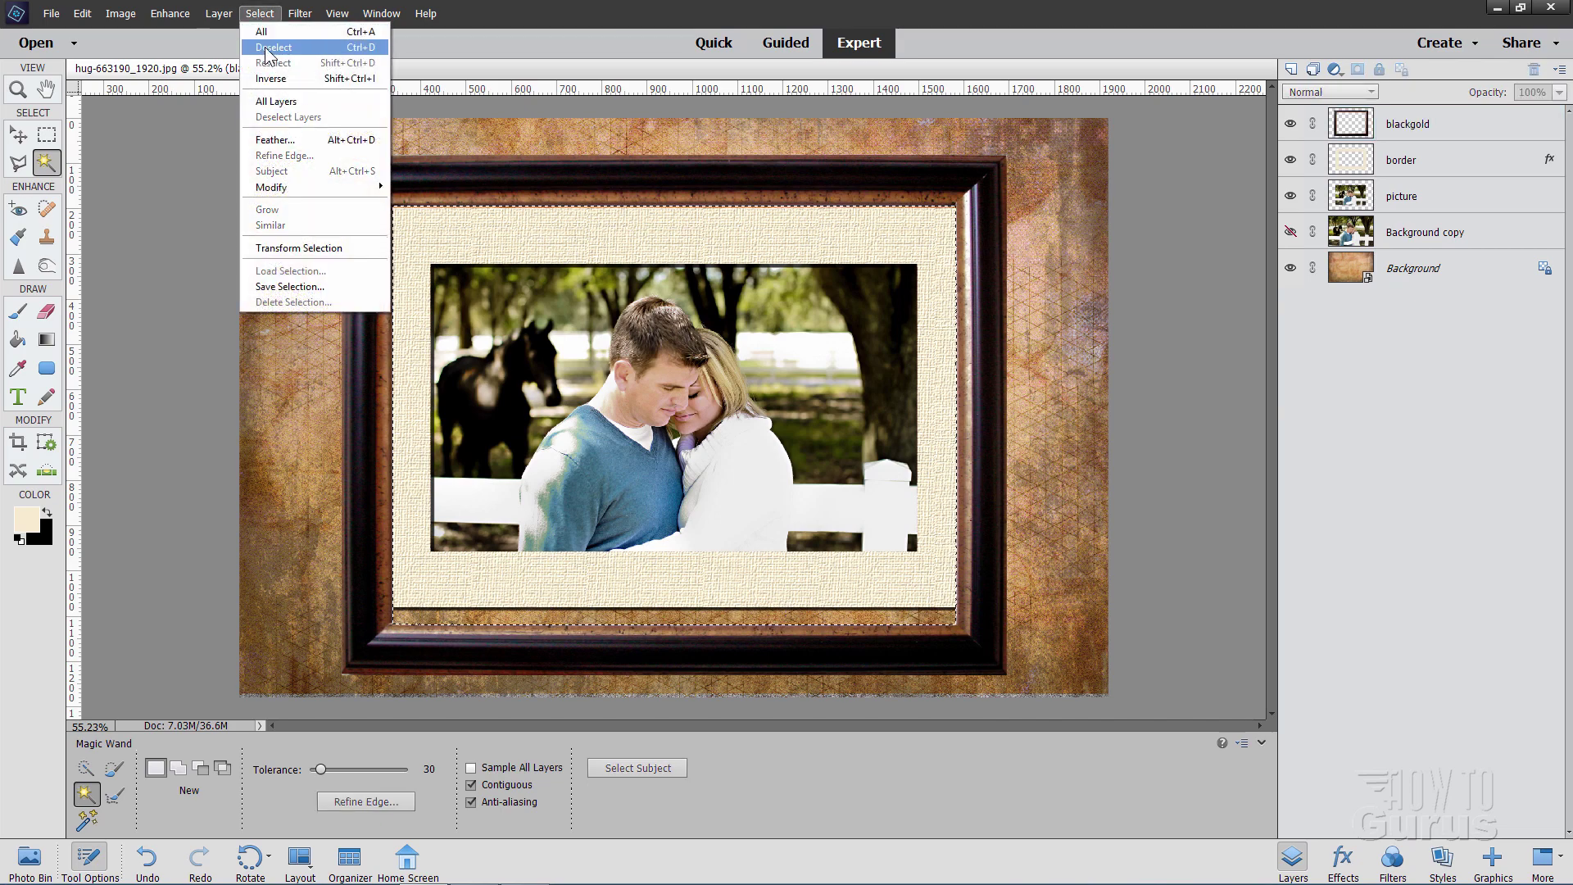
left_click(273, 46)
left_click(18, 134)
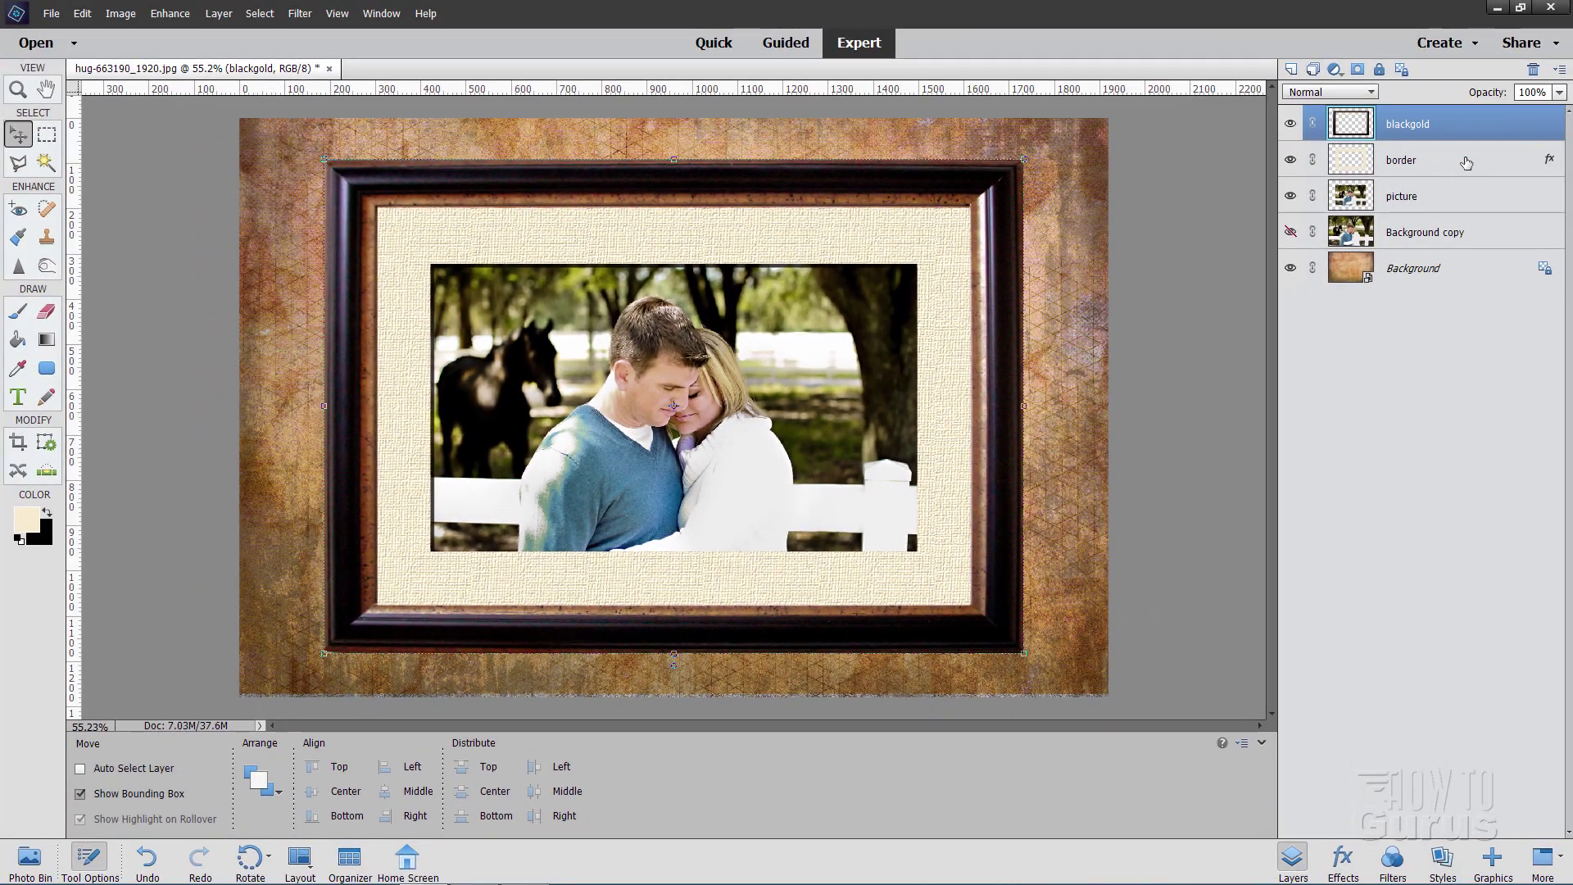
- Copy the border mat's drop shadow layer style and paste it onto blackgold
left_click(1466, 162)
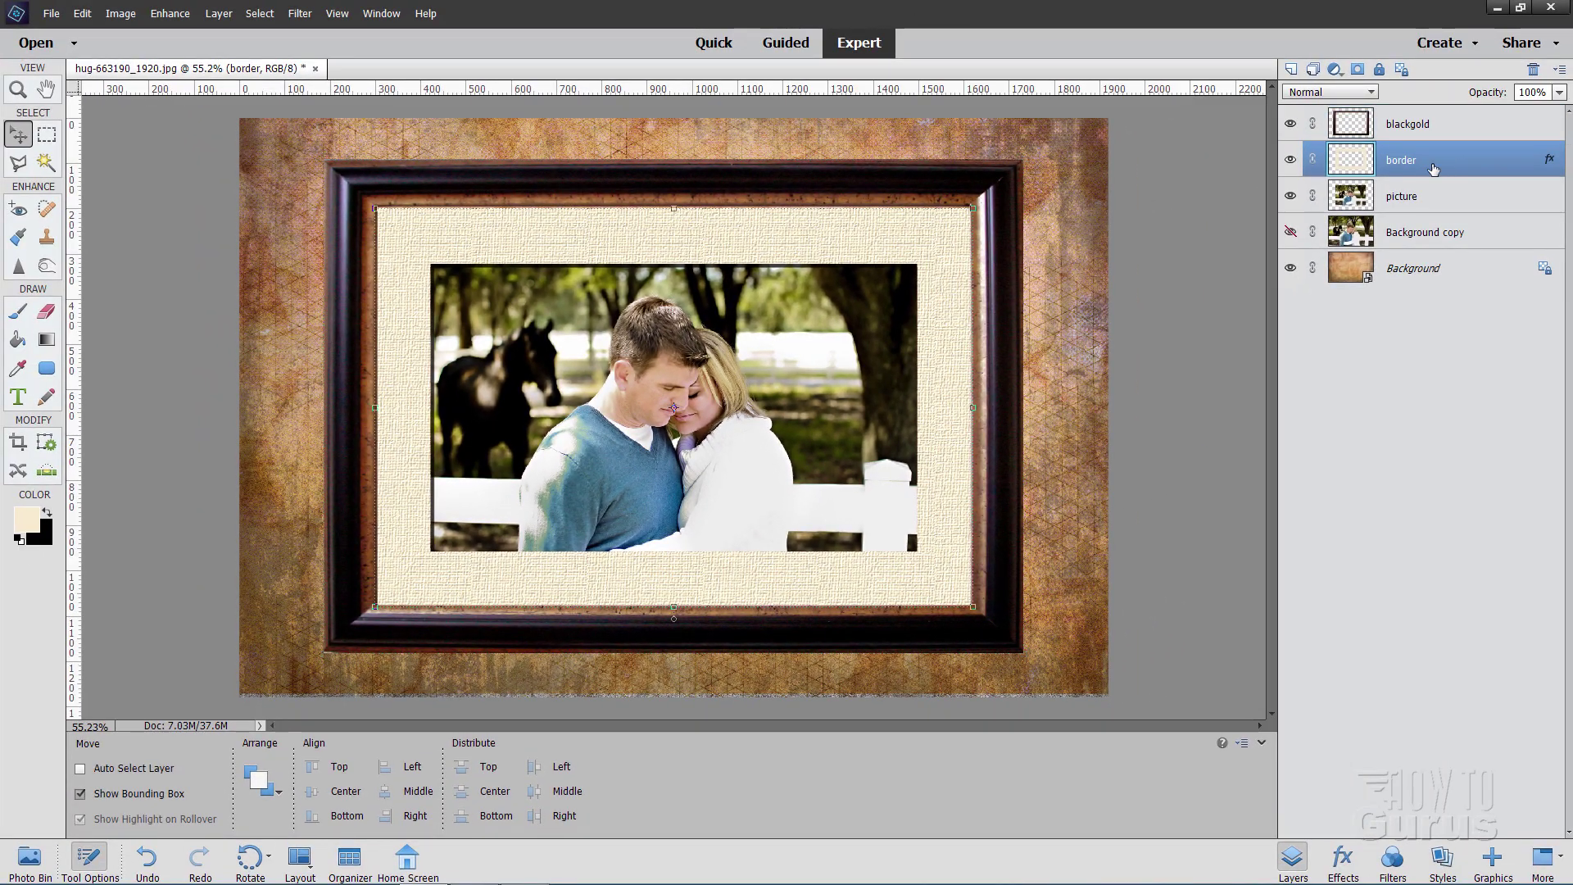
right_click(1406, 163)
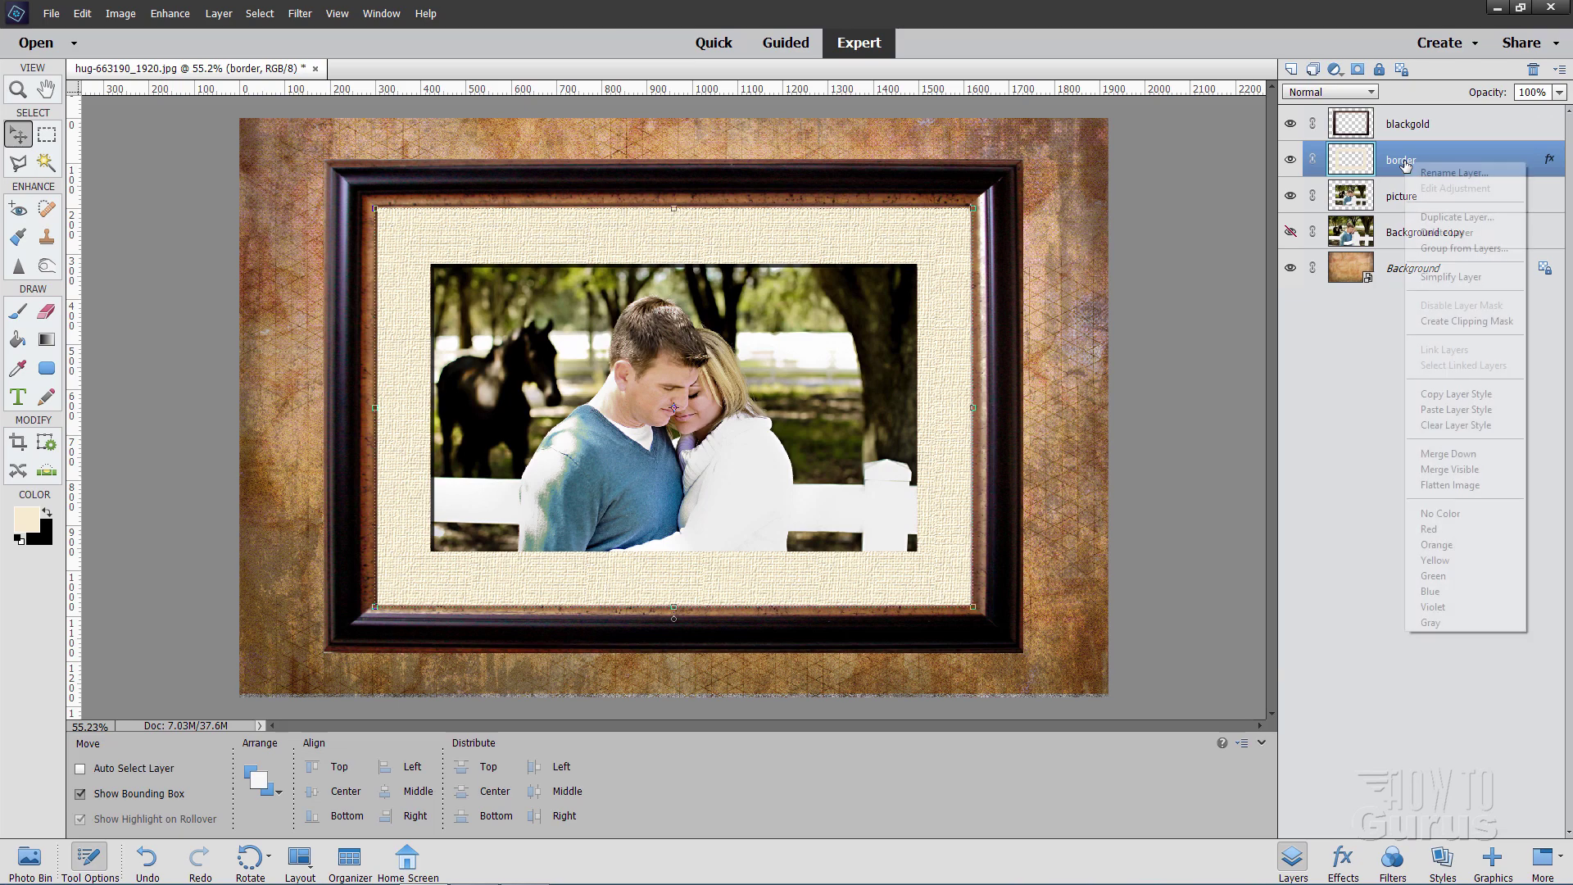
left_click(1466, 397)
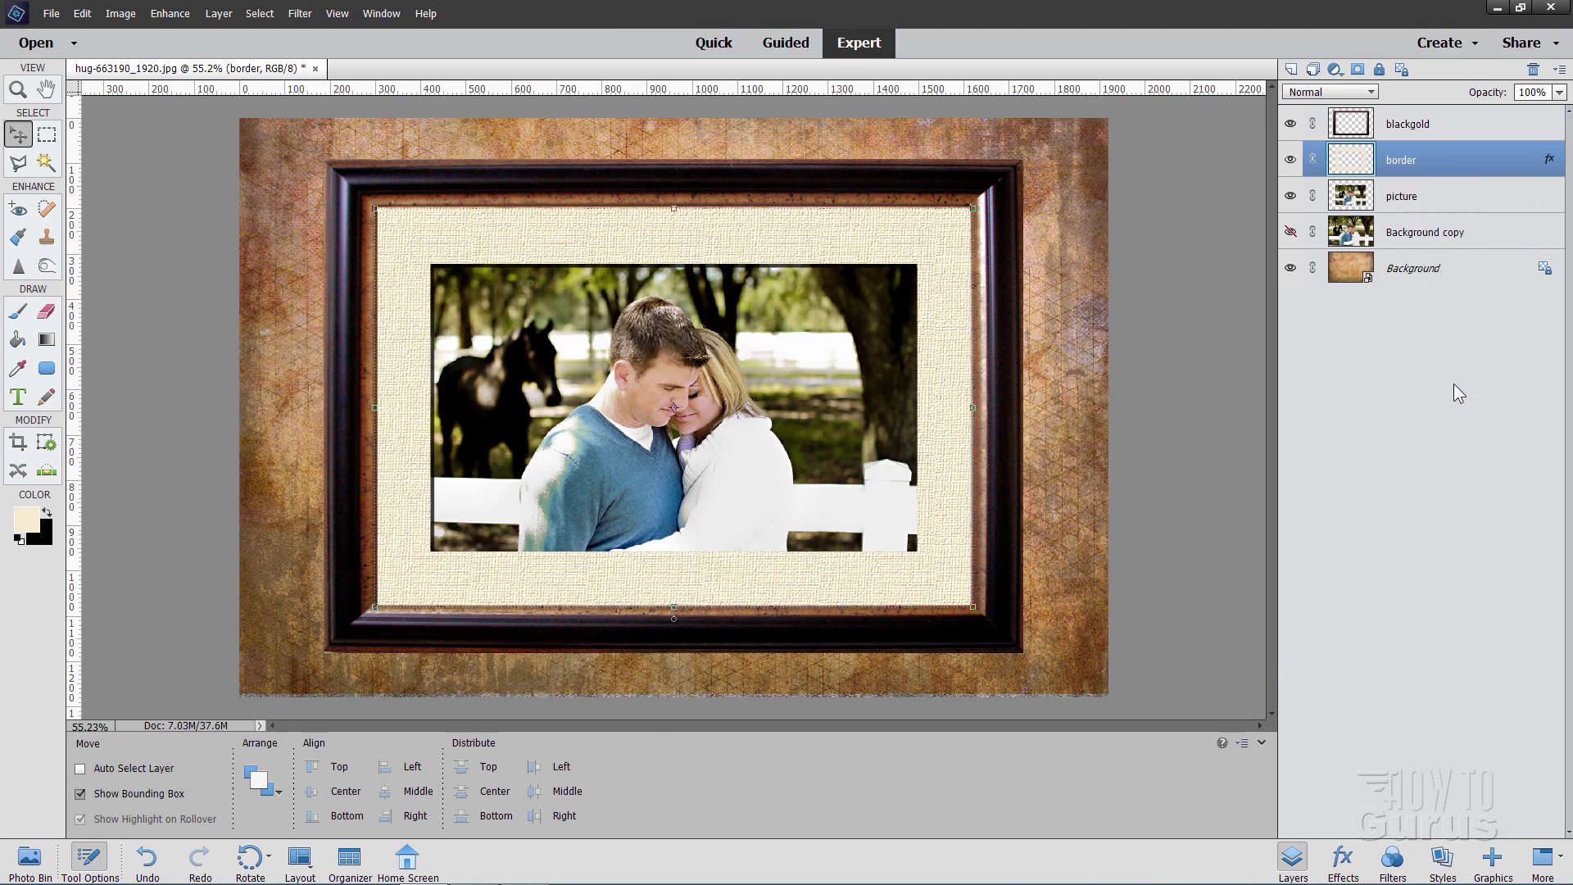
left_click(1409, 128)
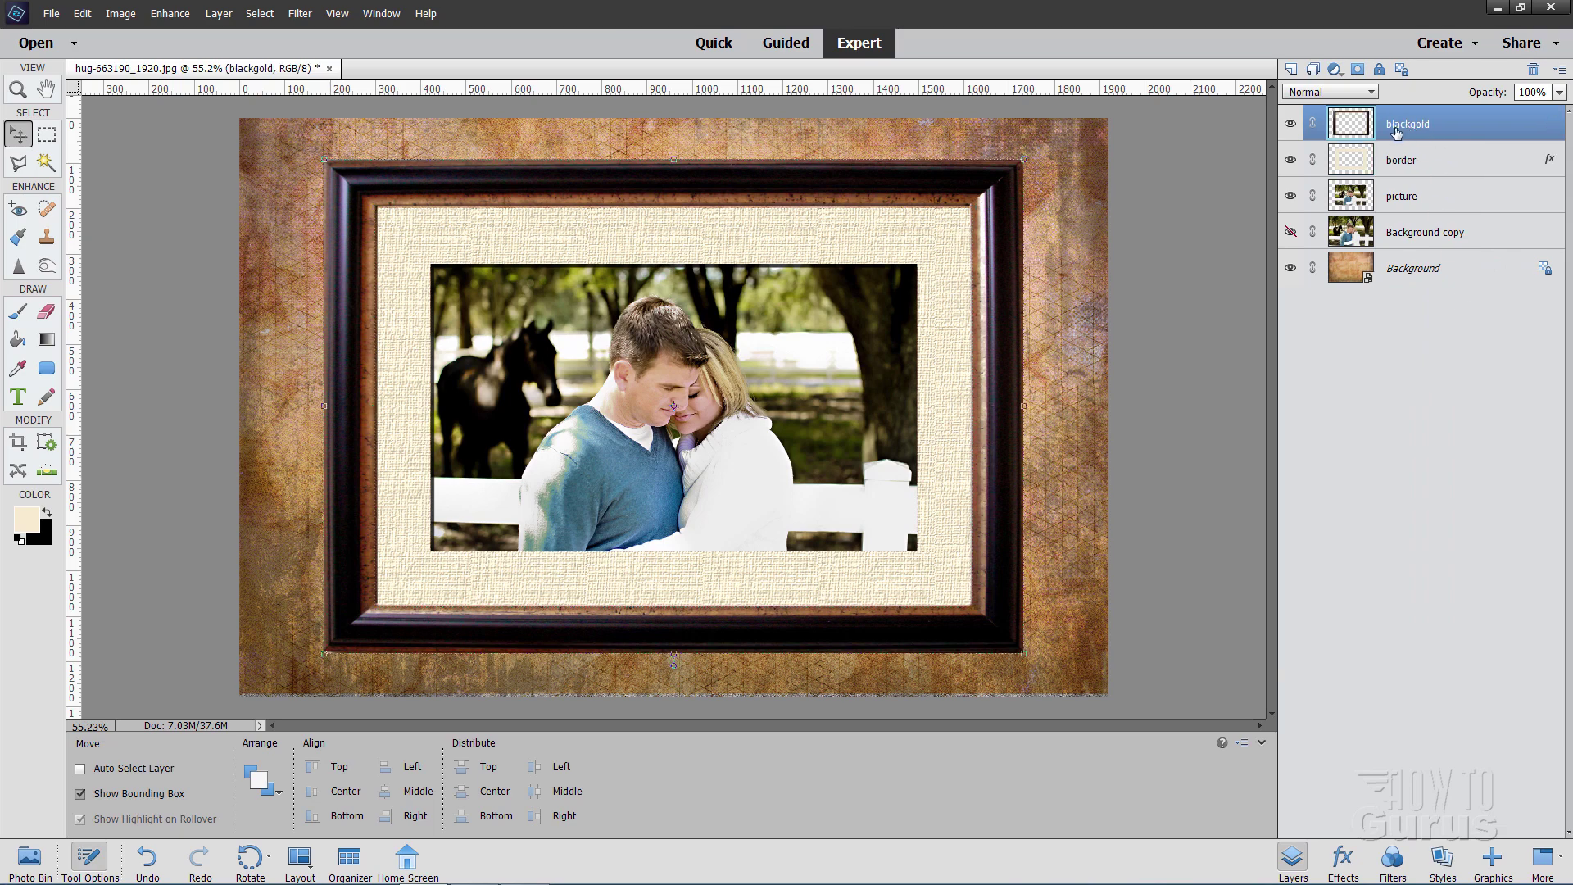
right_click(1400, 129)
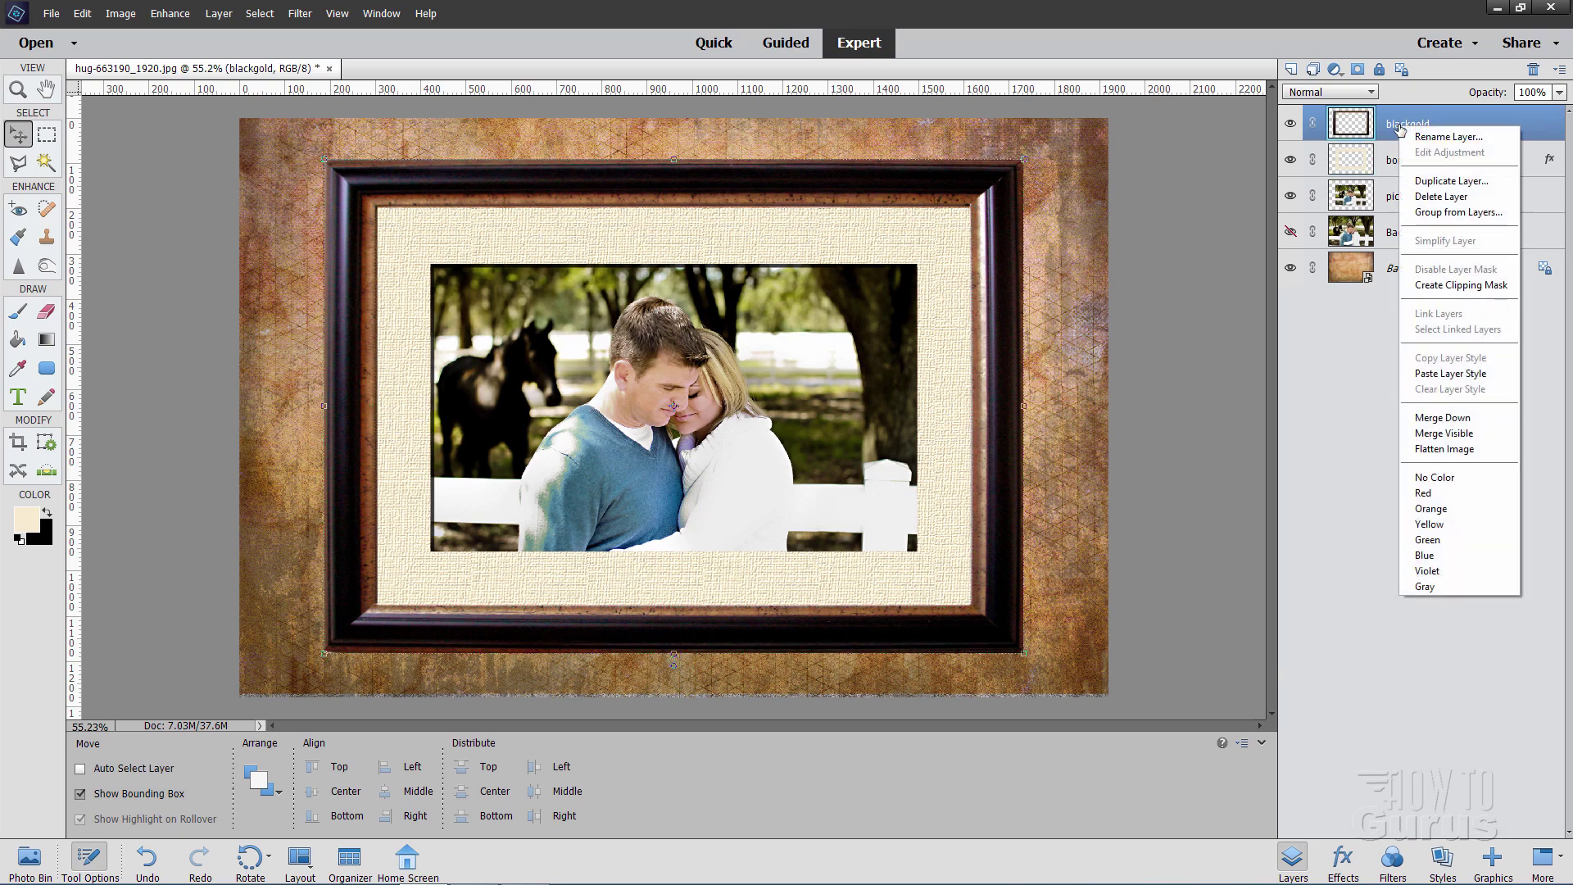
left_click(1452, 374)
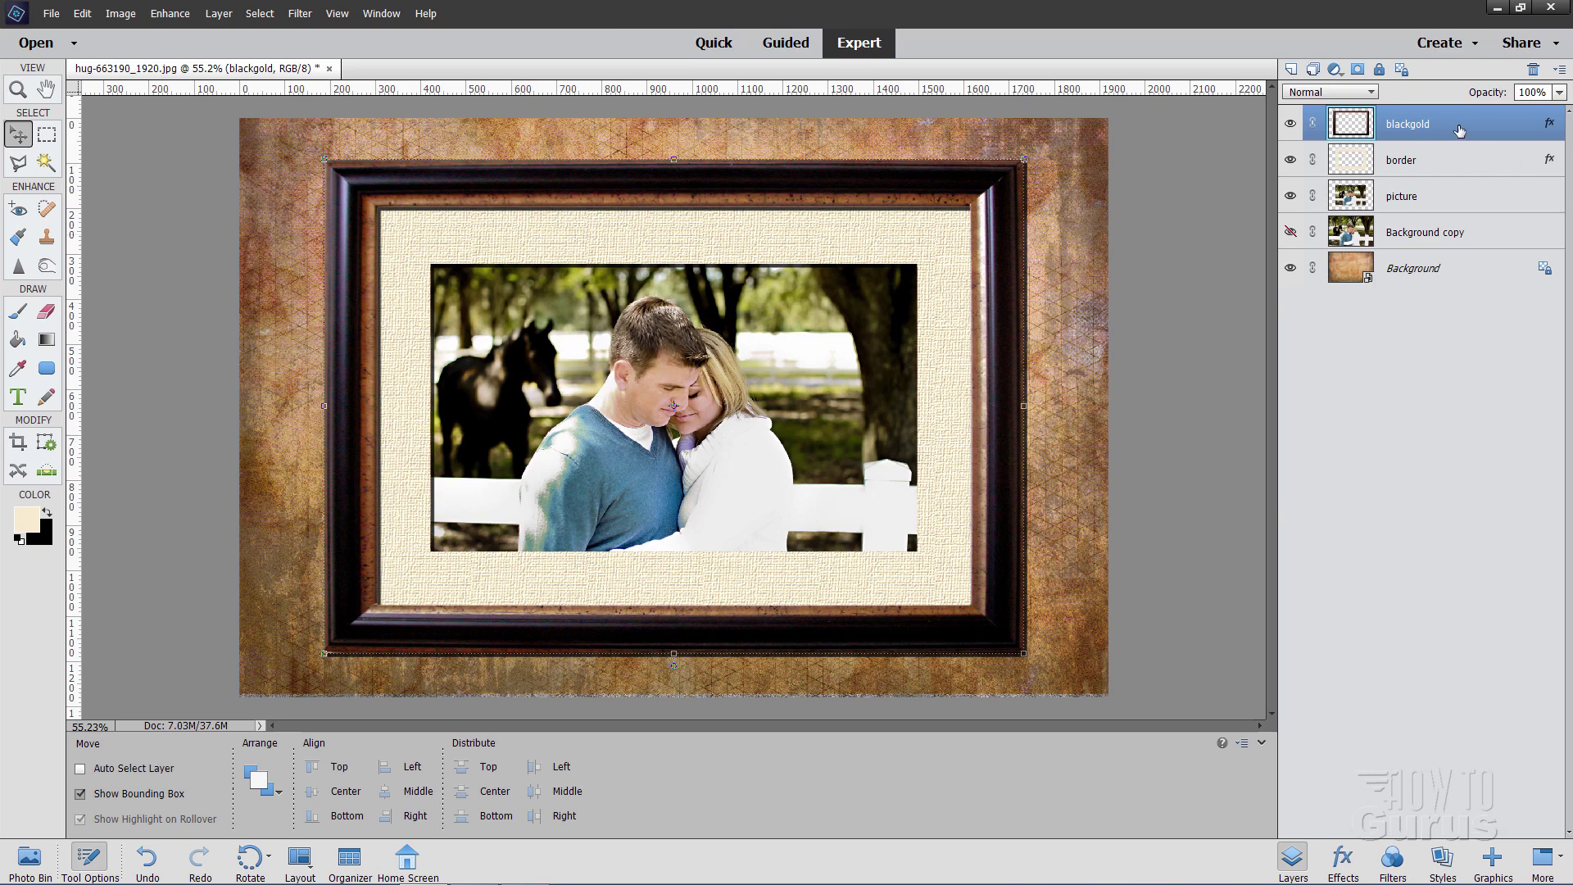
left_click(1464, 199, "shift")
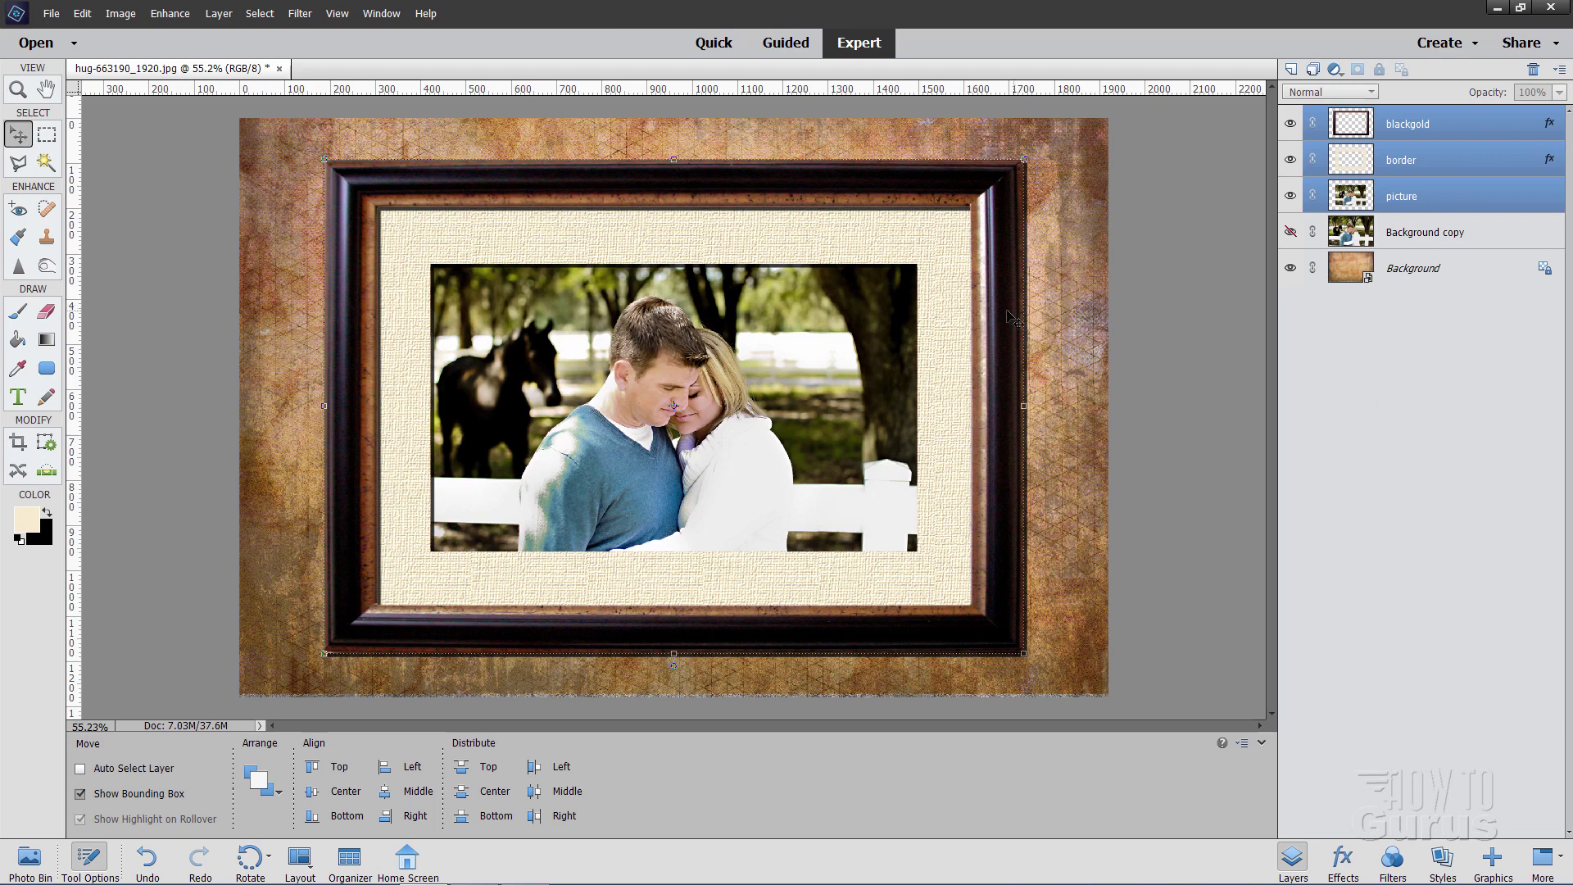
mouse_move(1001, 319)
left_mouse_down()
mouse_move(992, 340)
mouse_move(1034, 305)
mouse_move(993, 323)
left_mouse_up()
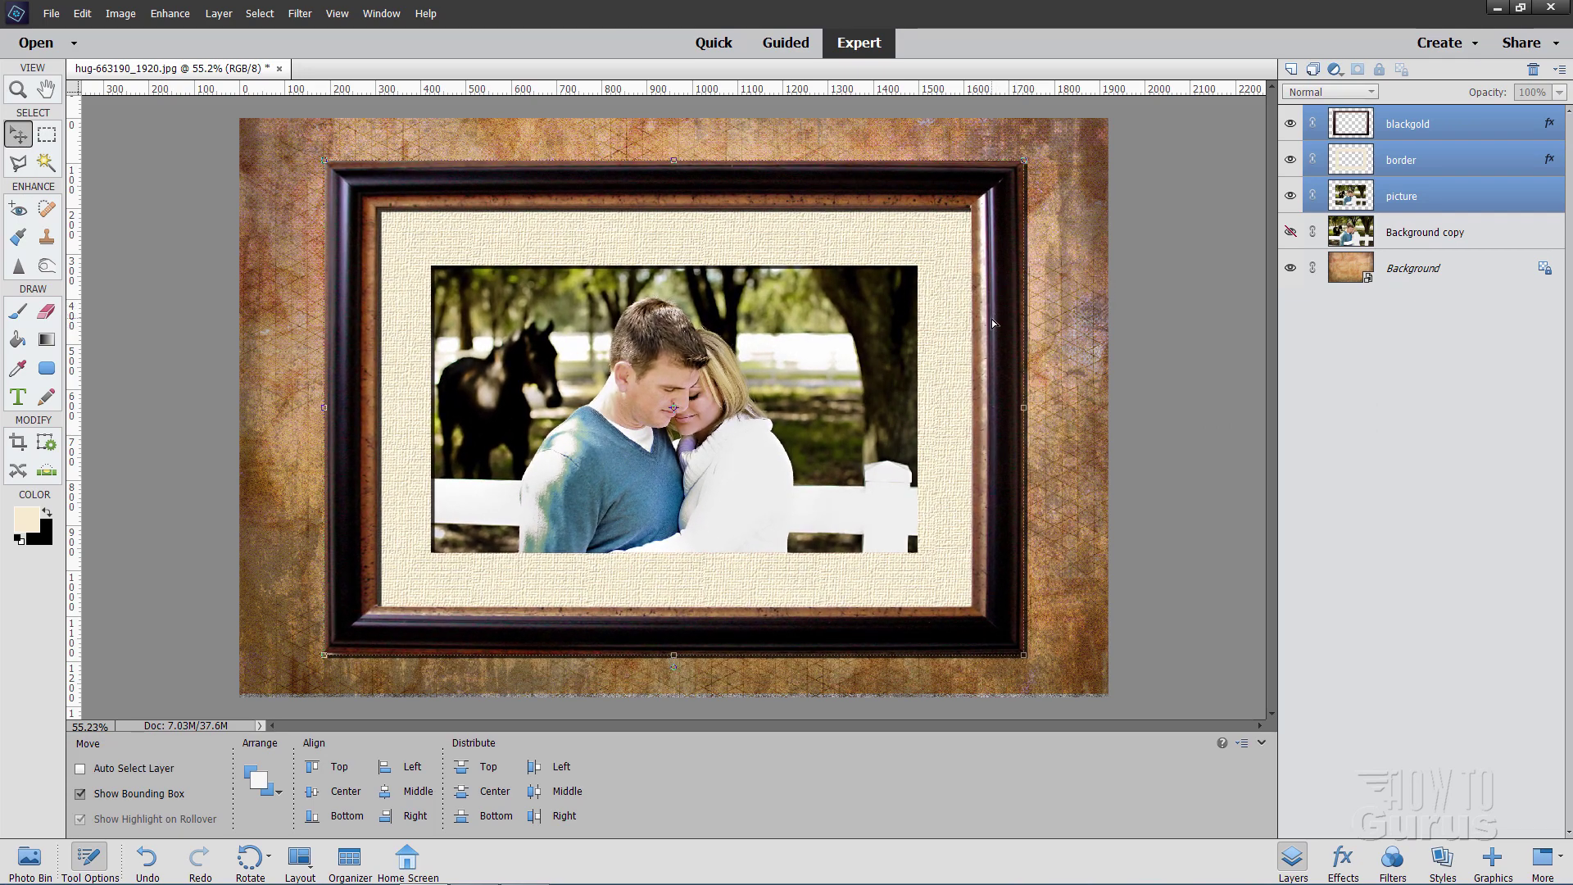
left_click(1477, 352)
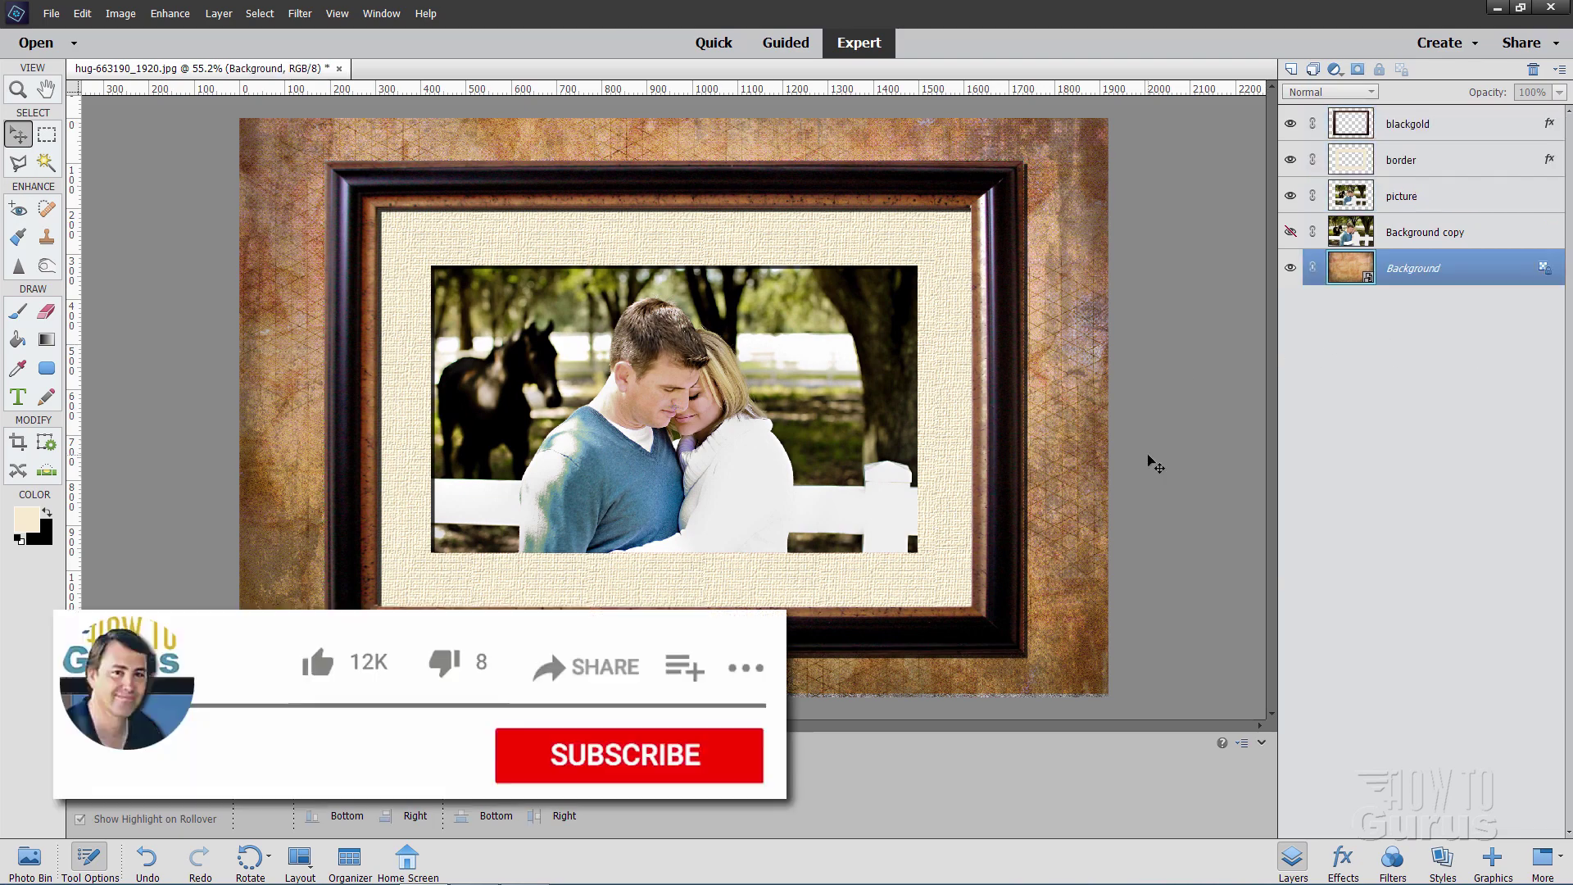